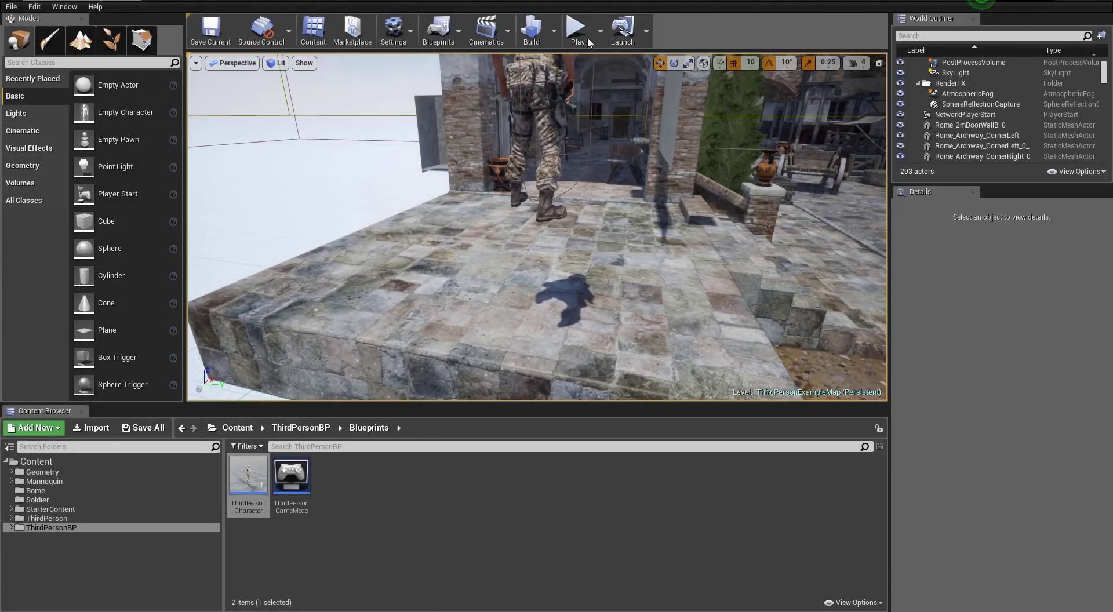
- Play-test the level, running the soldier forward with W, then end the test with Escape
click(574, 31)
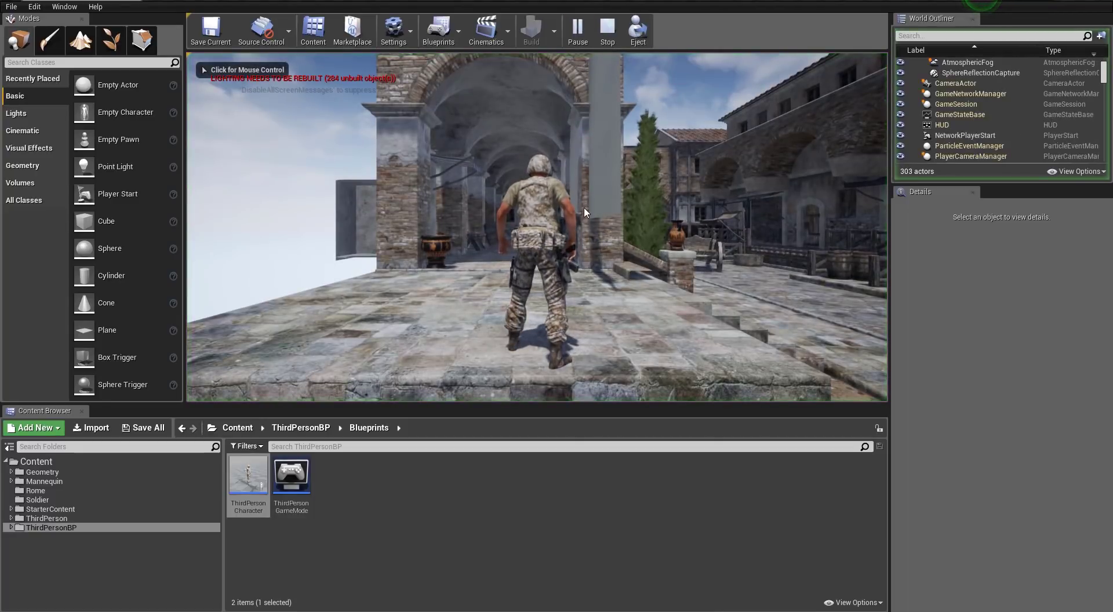
click(552, 260)
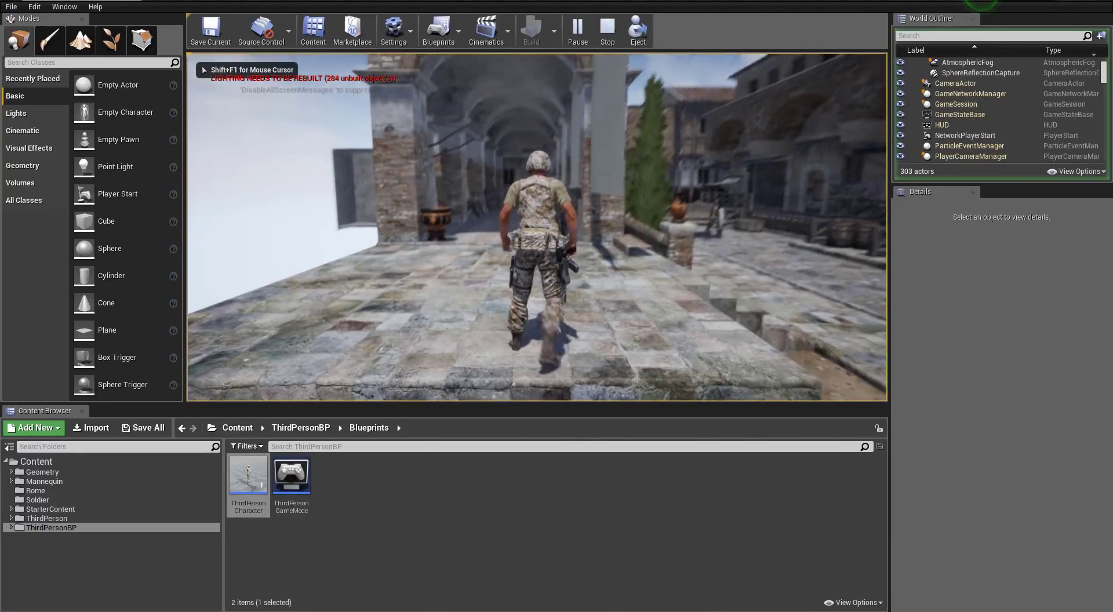
key(w)
key(w)
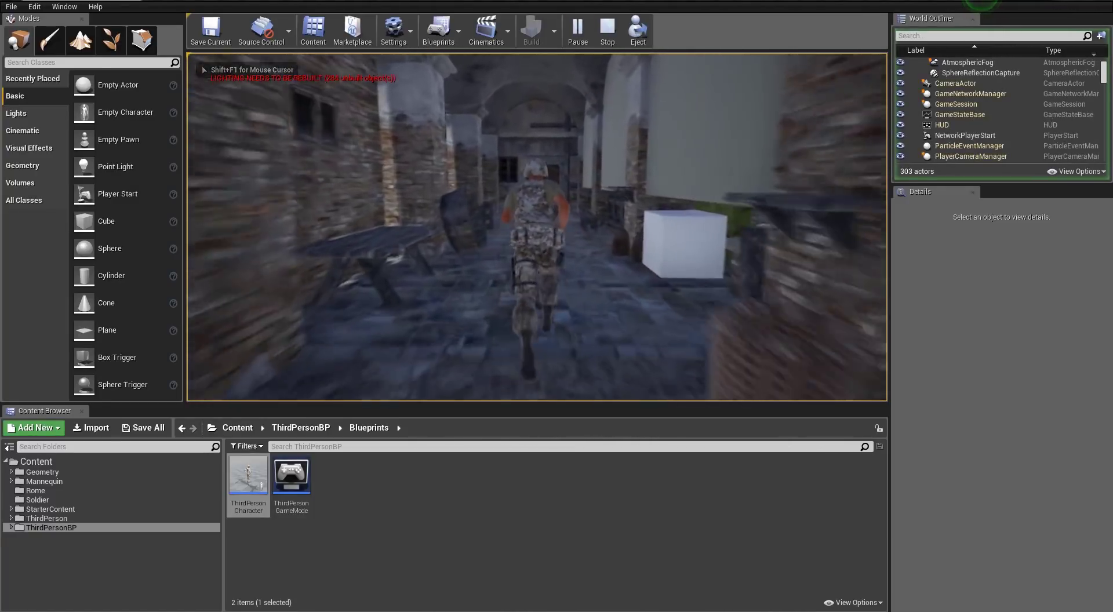
key(w)
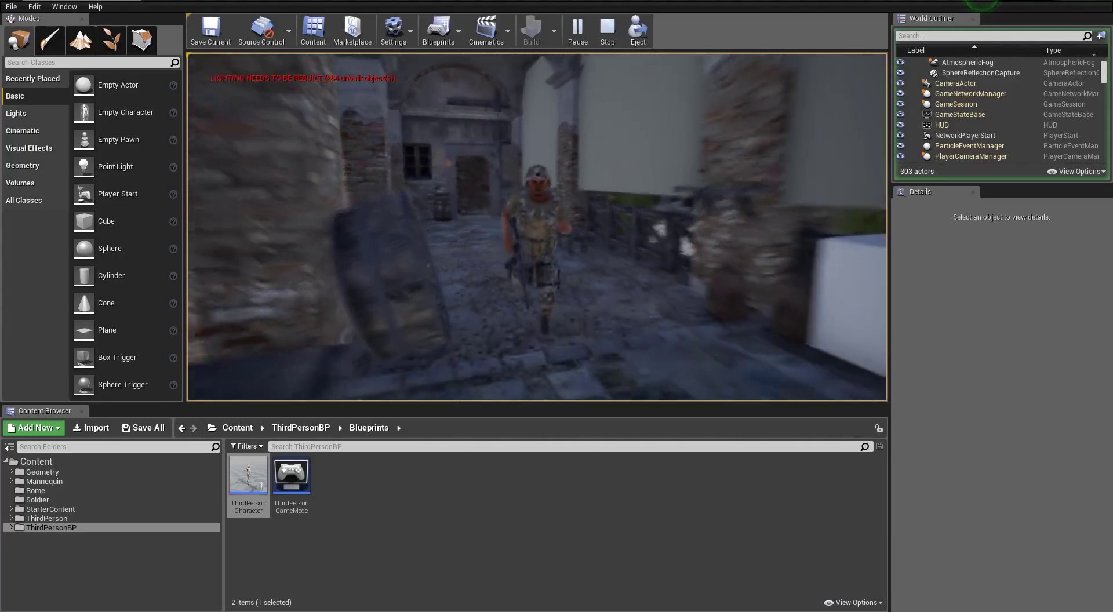
key(w)
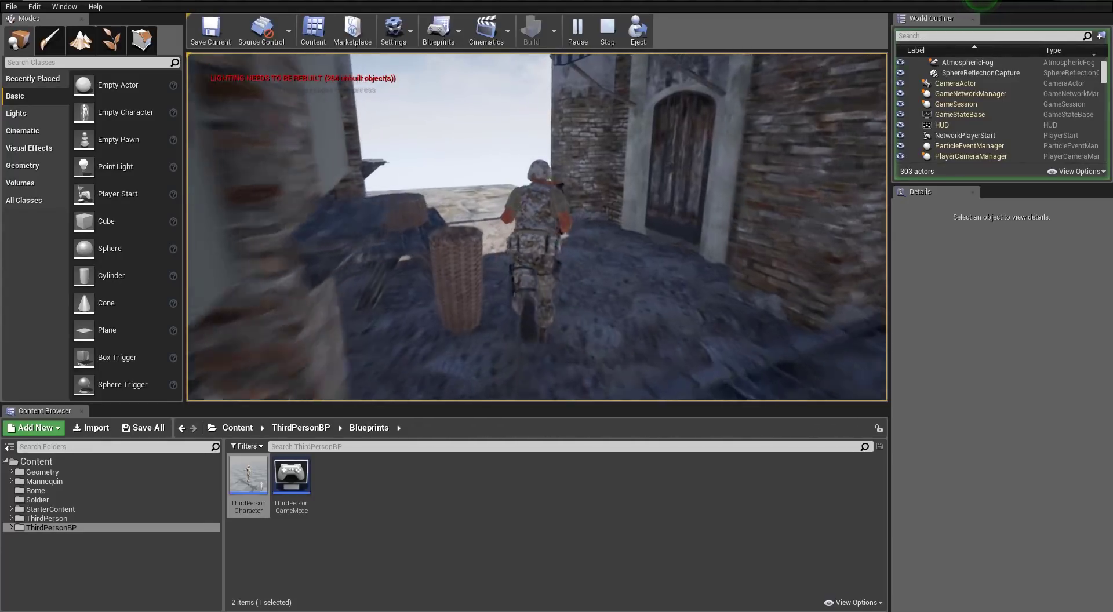
key(w)
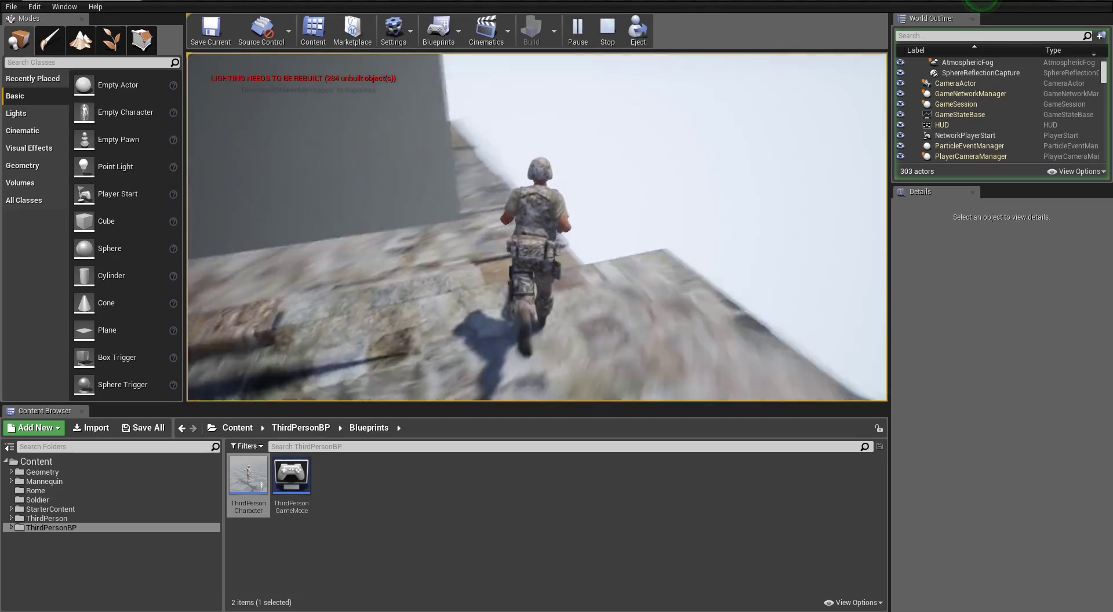
key(w)
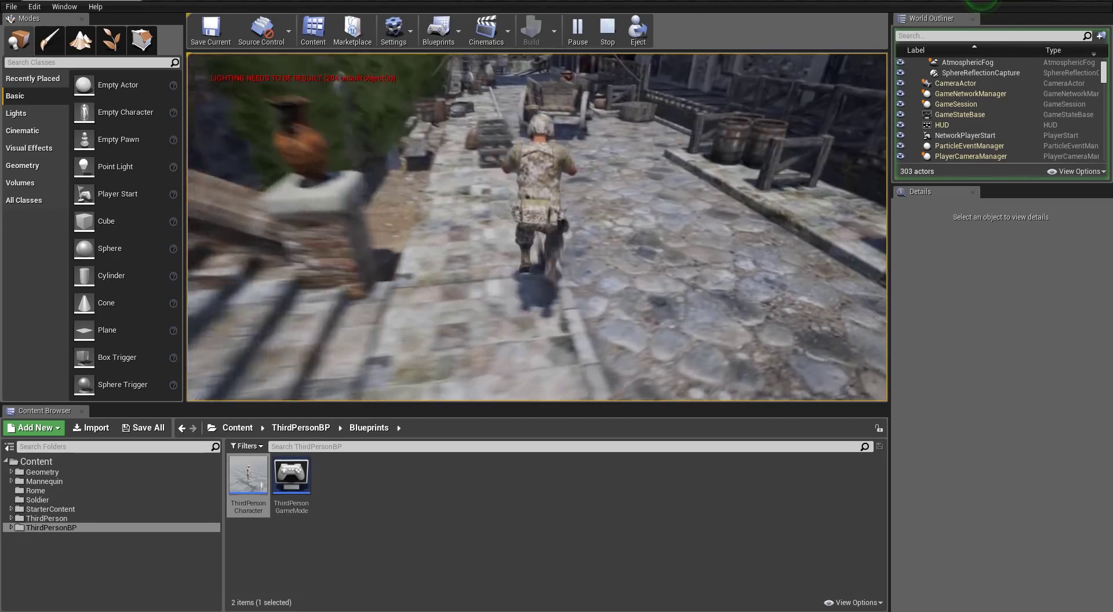
key(w)
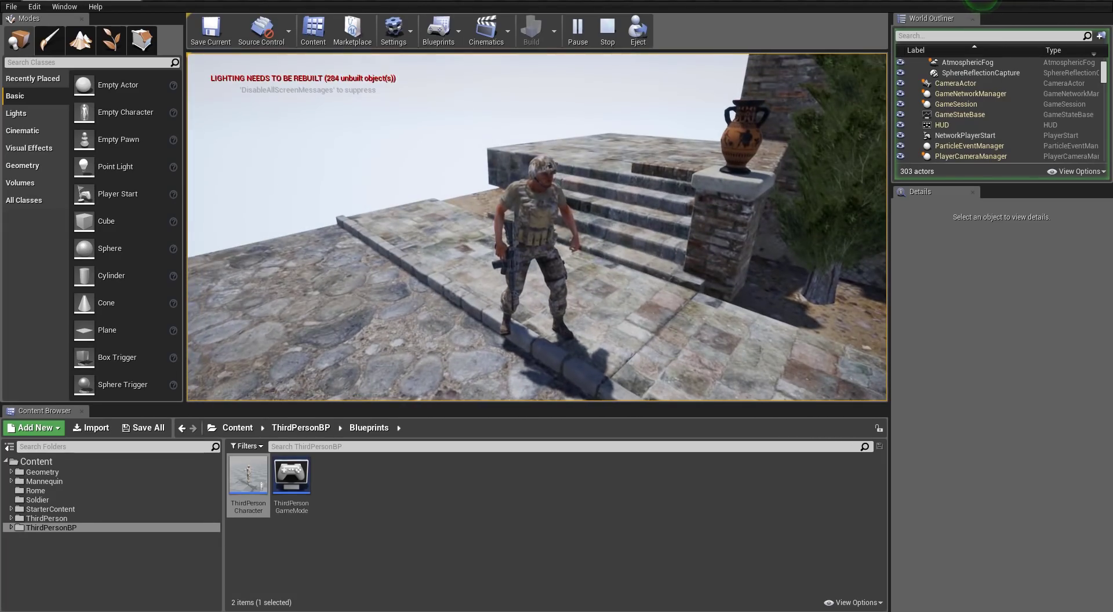
key(Escape)
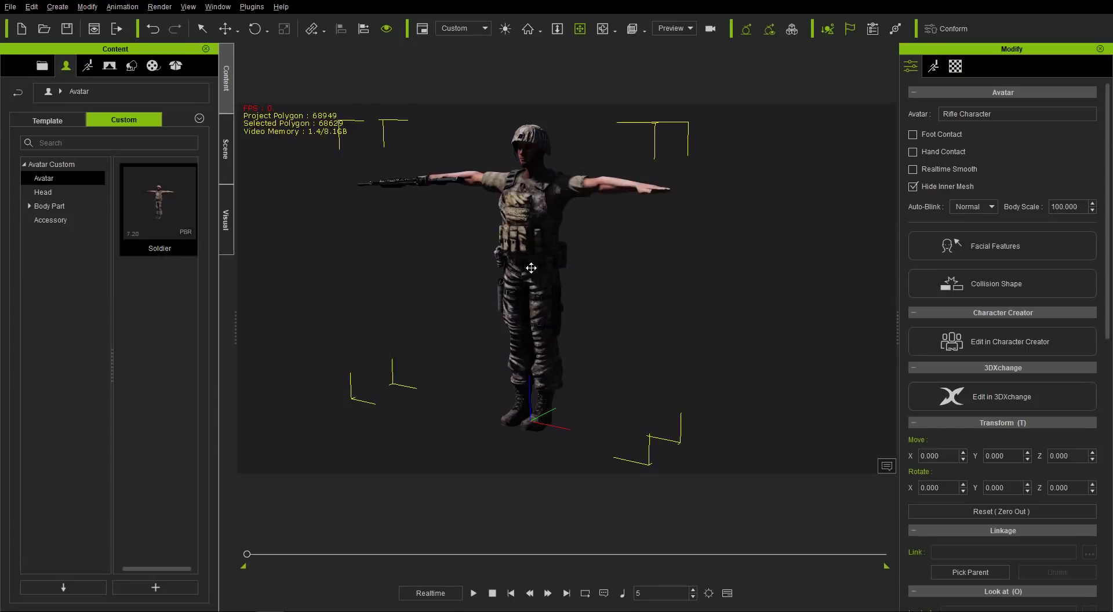
- Show the Rifle Combat-Patrol Standby clips in a widened Animation Motion library
middle_drag(549, 286, 570, 300)
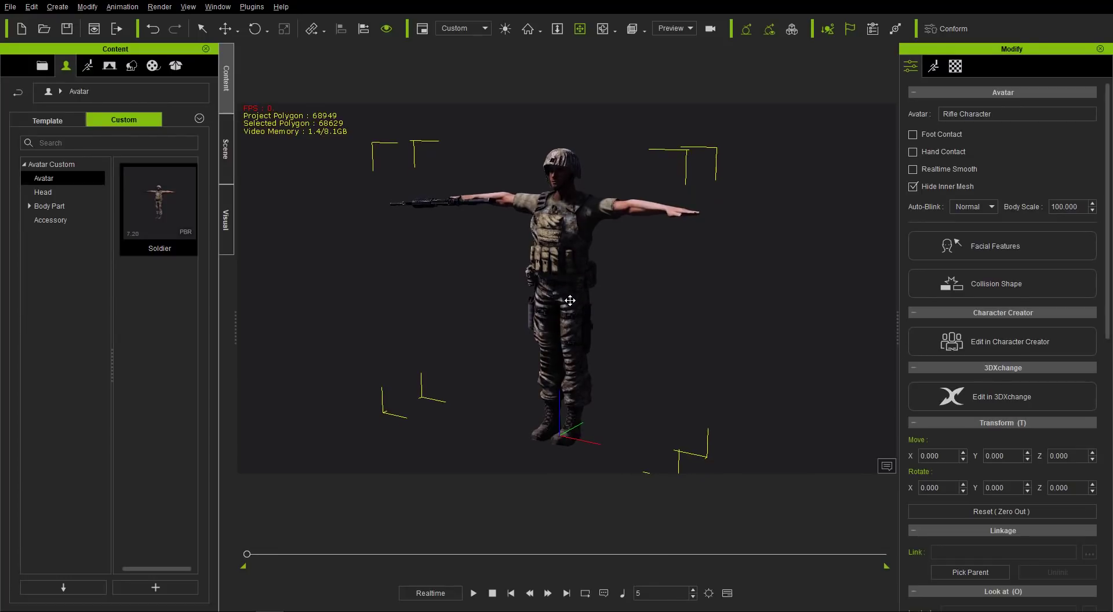
click(87, 66)
click(30, 207)
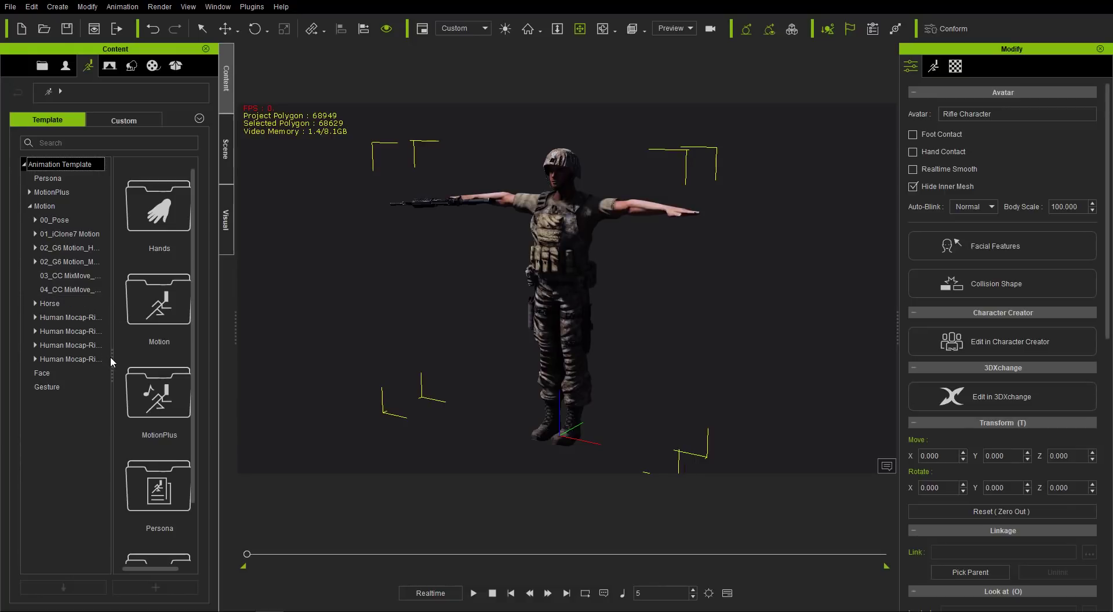
drag(113, 357, 137, 352)
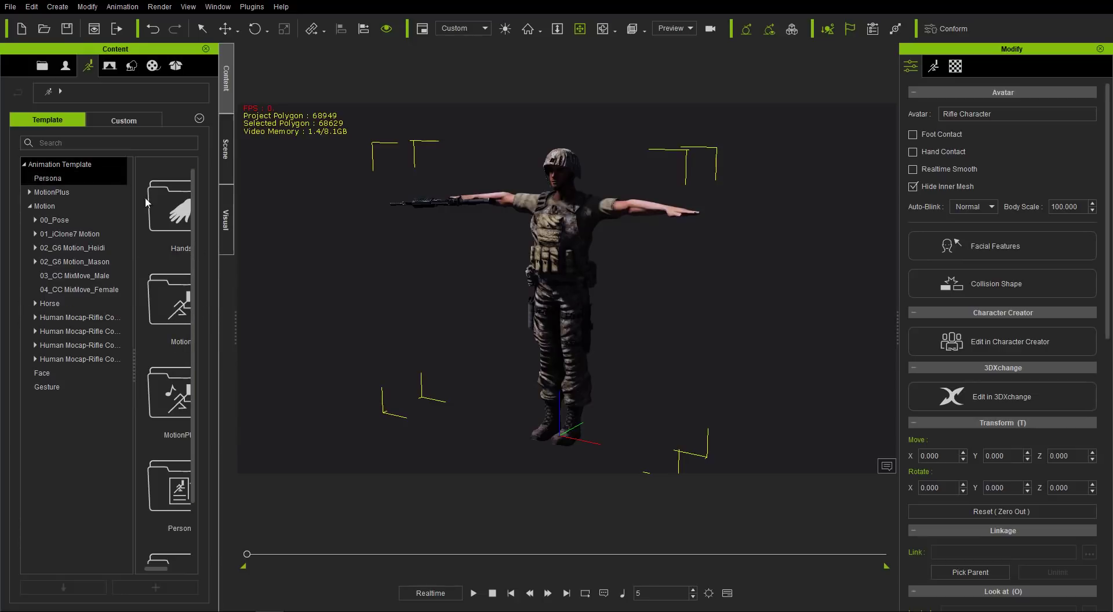
drag(236, 327, 311, 323)
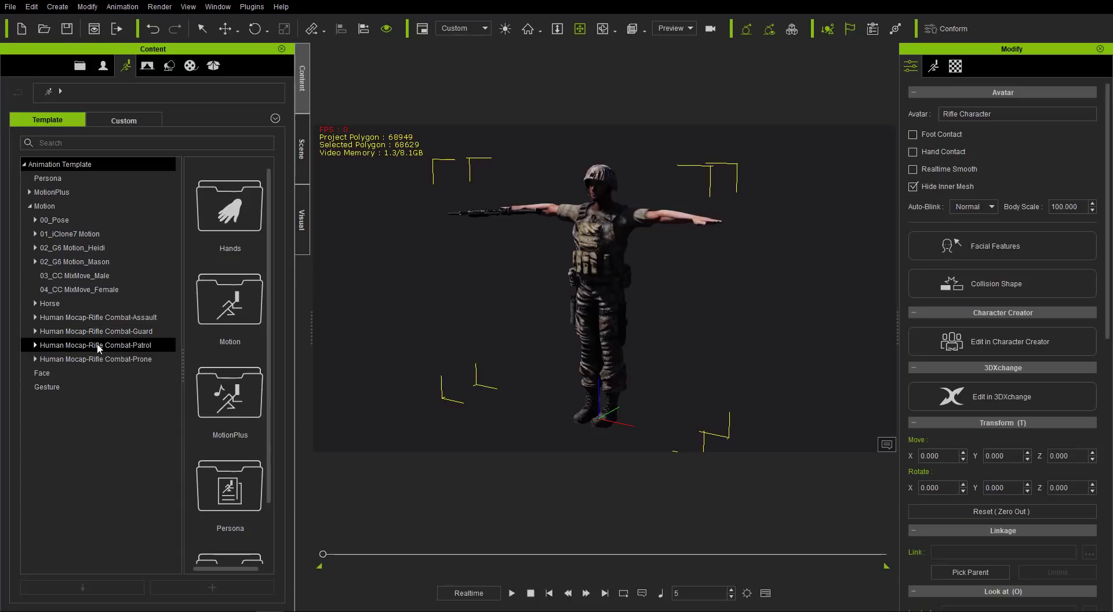
click(36, 345)
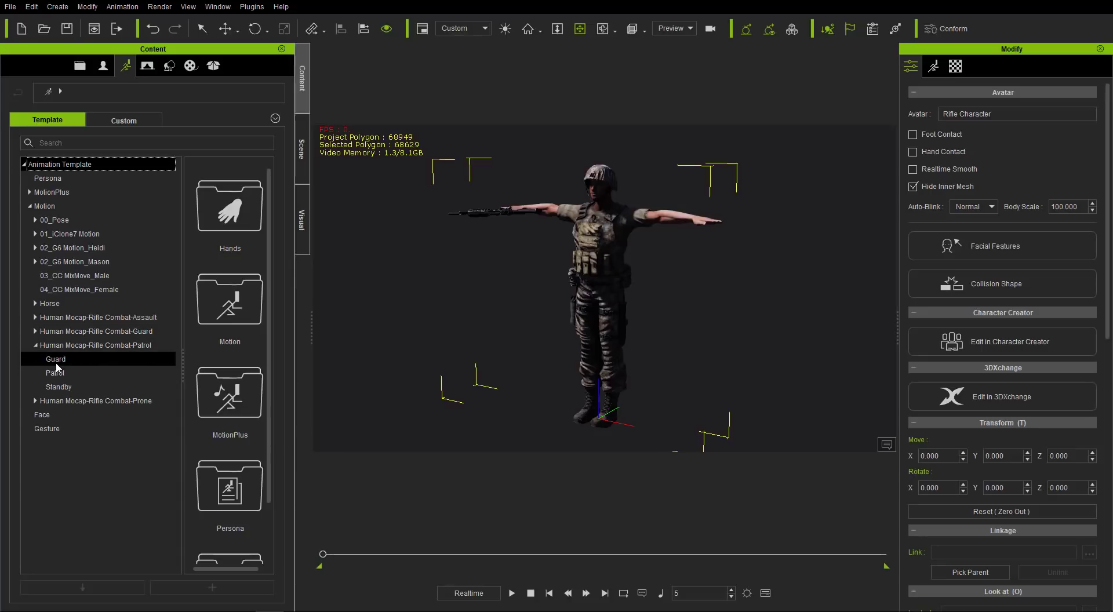
click(59, 386)
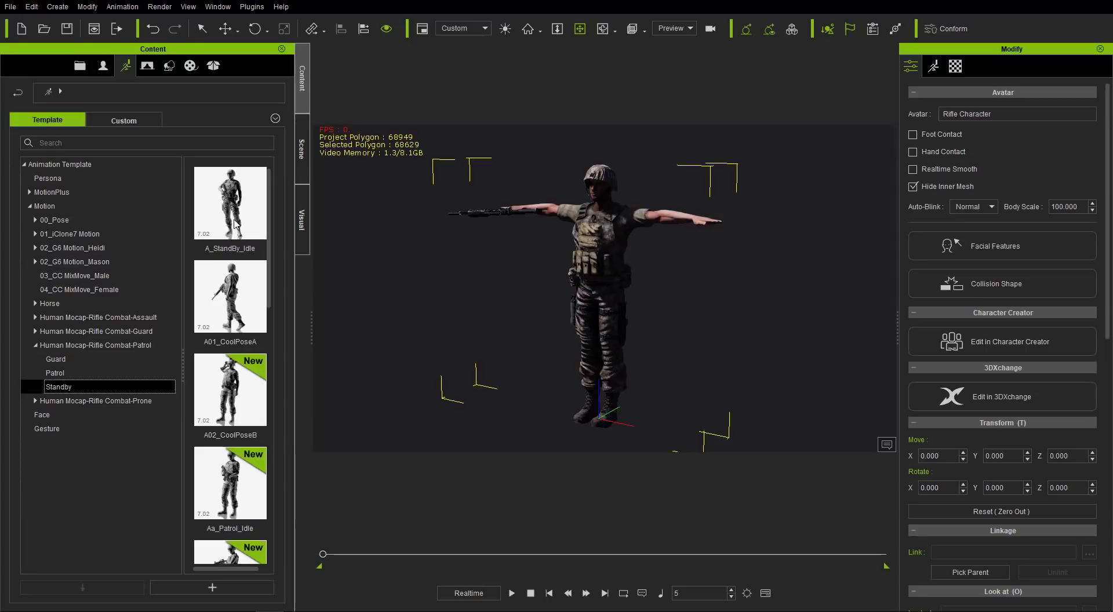
- Apply A_StandBy_Idle to the soldier, play it, and bring up the Timeline
click(225, 218)
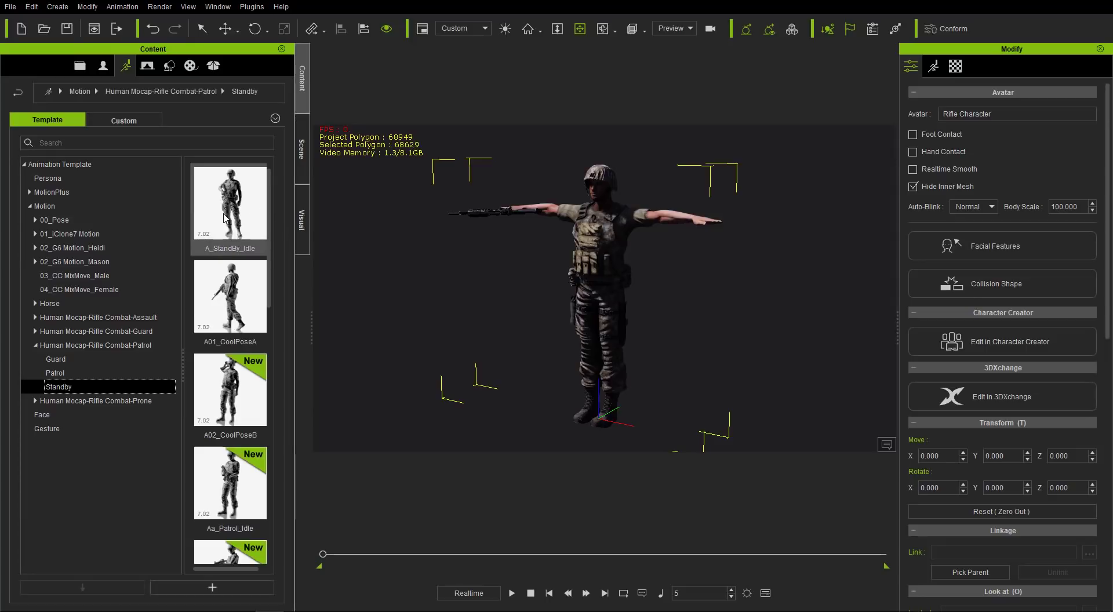
double_click(226, 215)
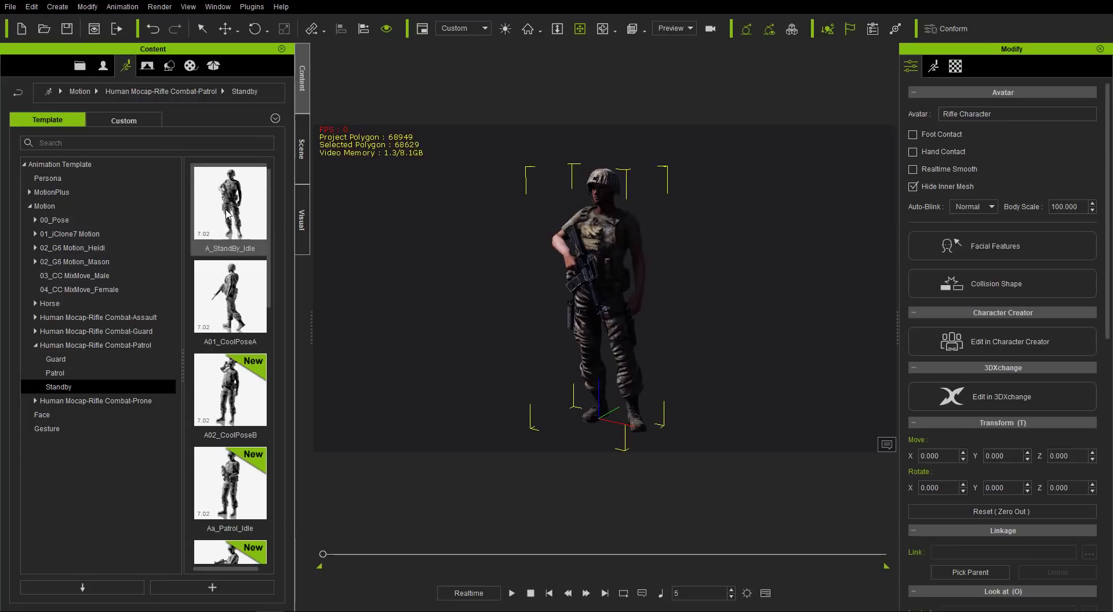
click(513, 593)
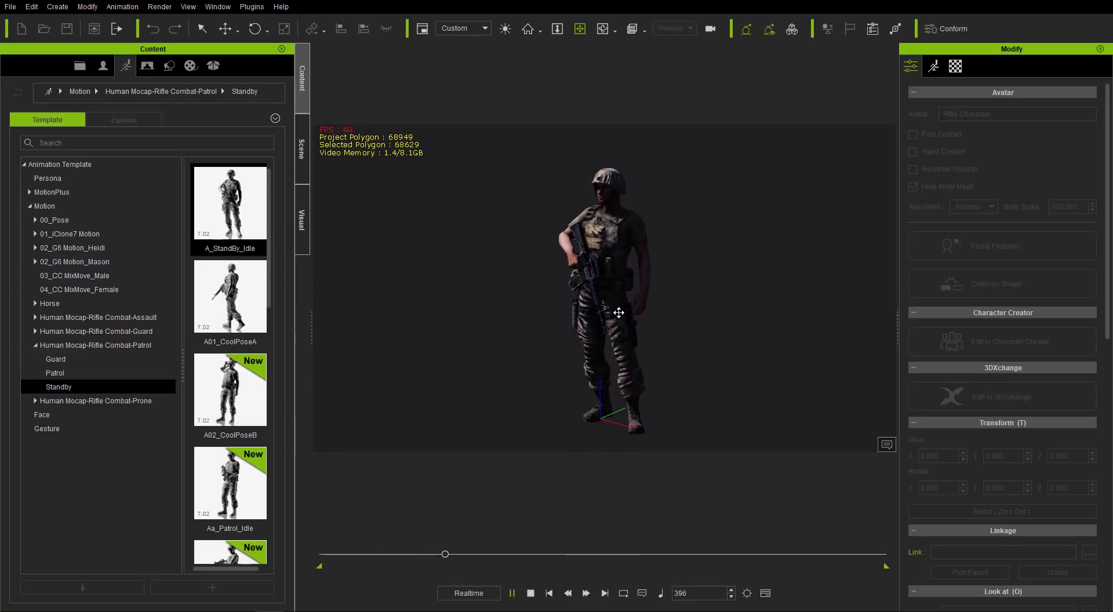
key(F3)
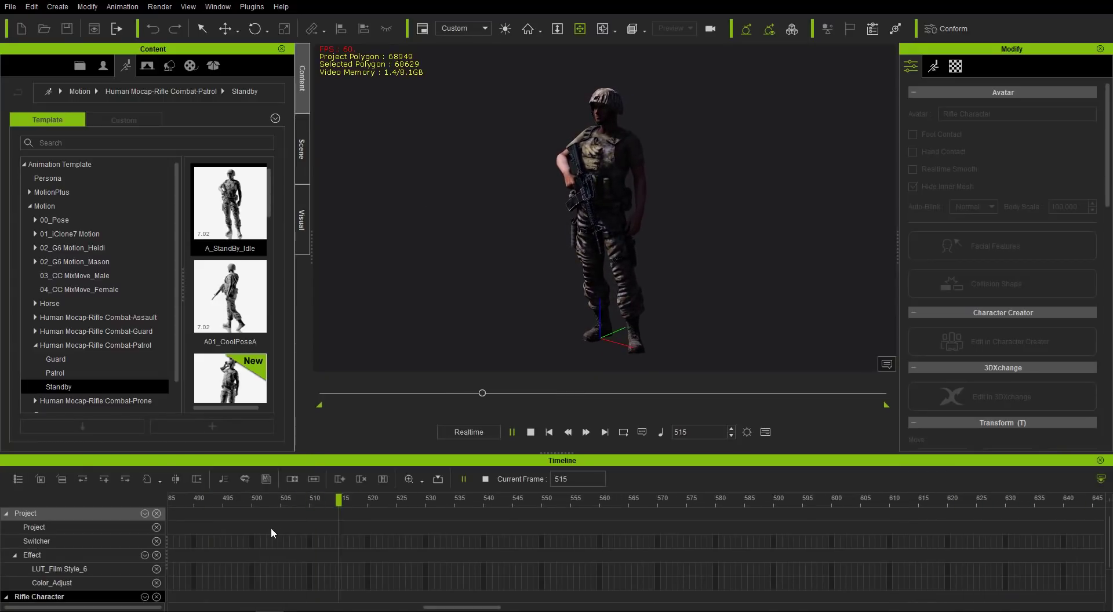
scroll(273, 527, down, 1)
ctrl+scroll(273, 534, down, 1)
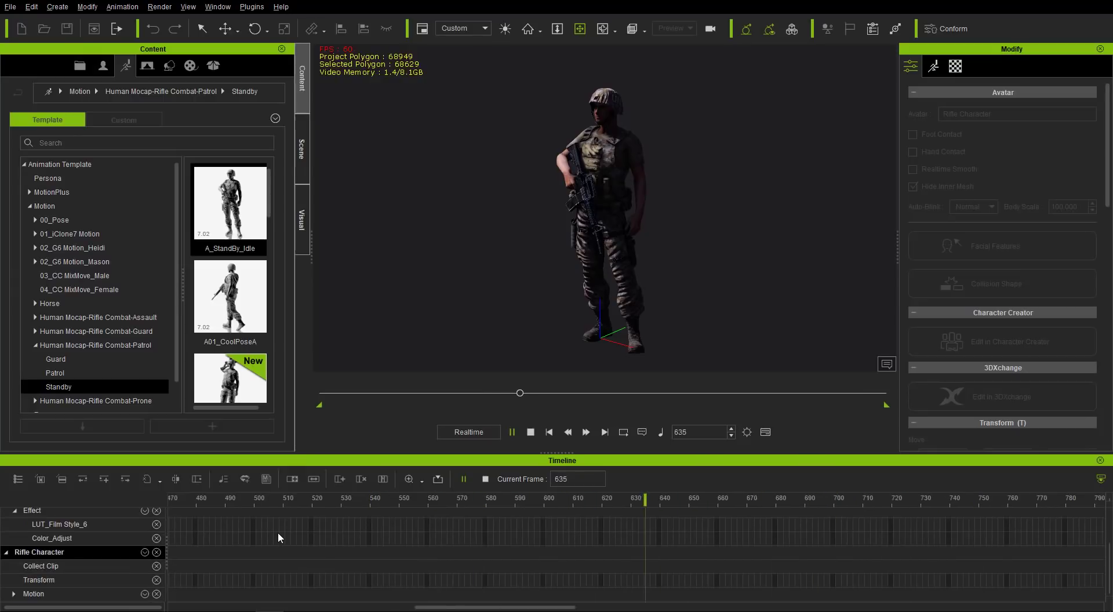
ctrl+scroll(278, 531, down, 2)
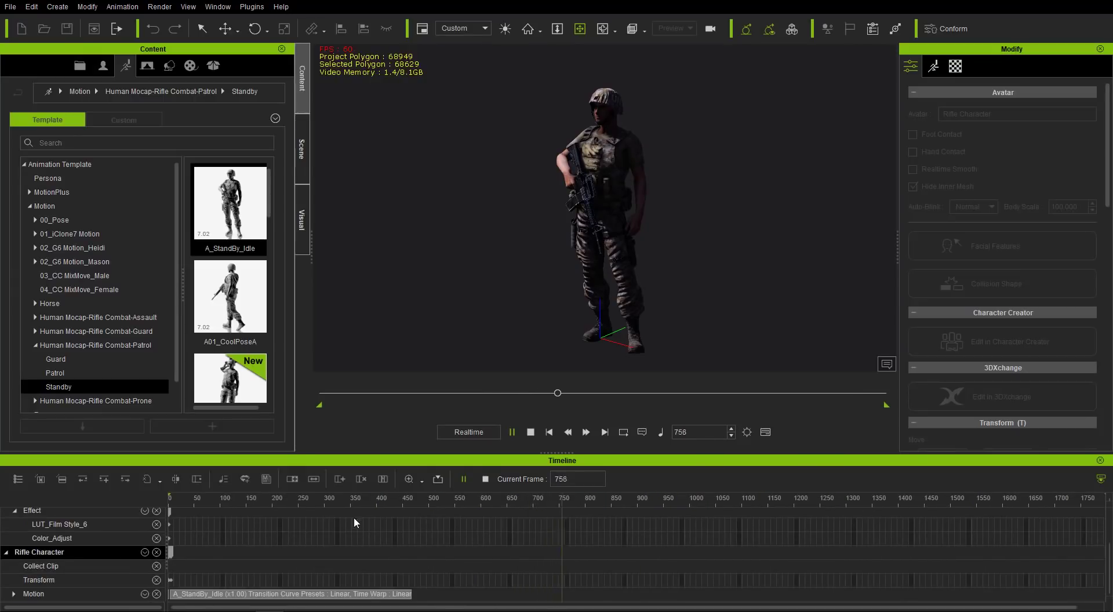
- Stop playback, select the Motion clip and scrub the playhead to frame 463
click(511, 432)
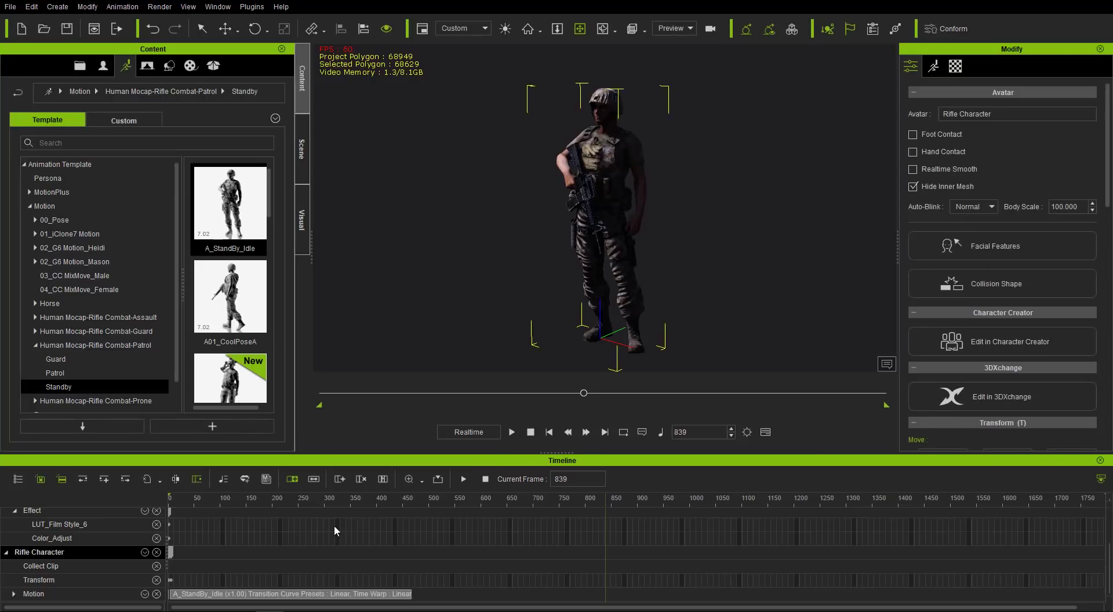
drag(321, 496, 412, 499)
scroll(412, 547, up, 5)
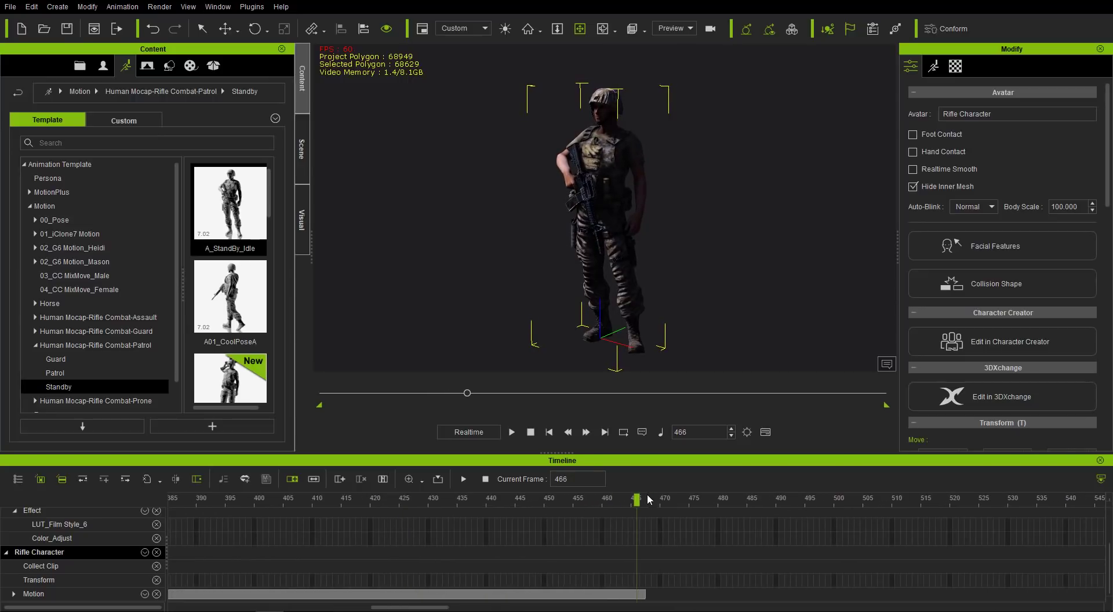
drag(637, 504, 644, 507)
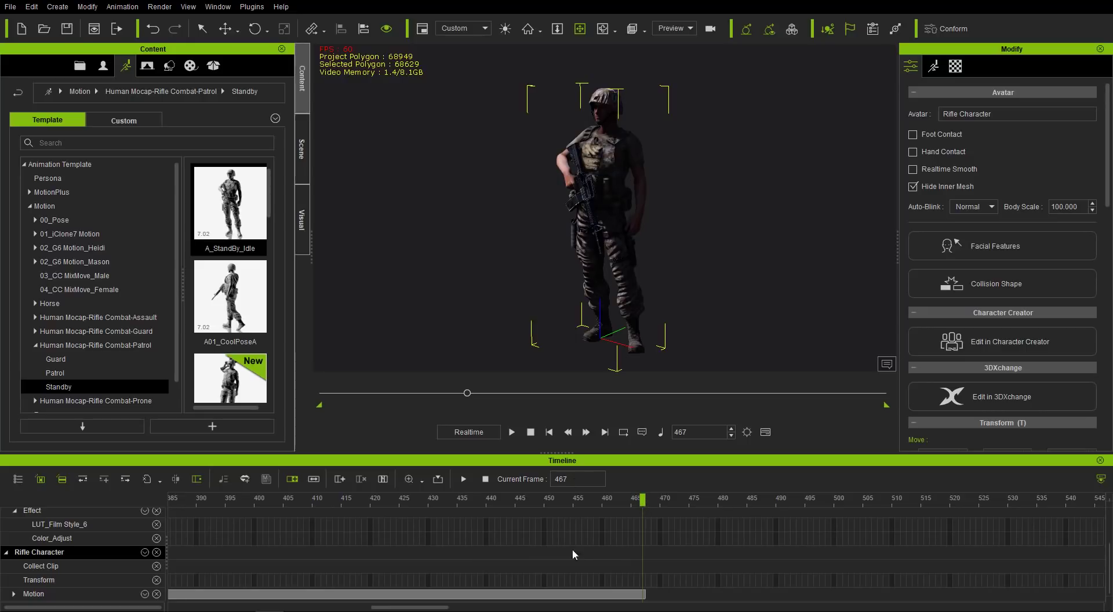
click(578, 593)
click(469, 598)
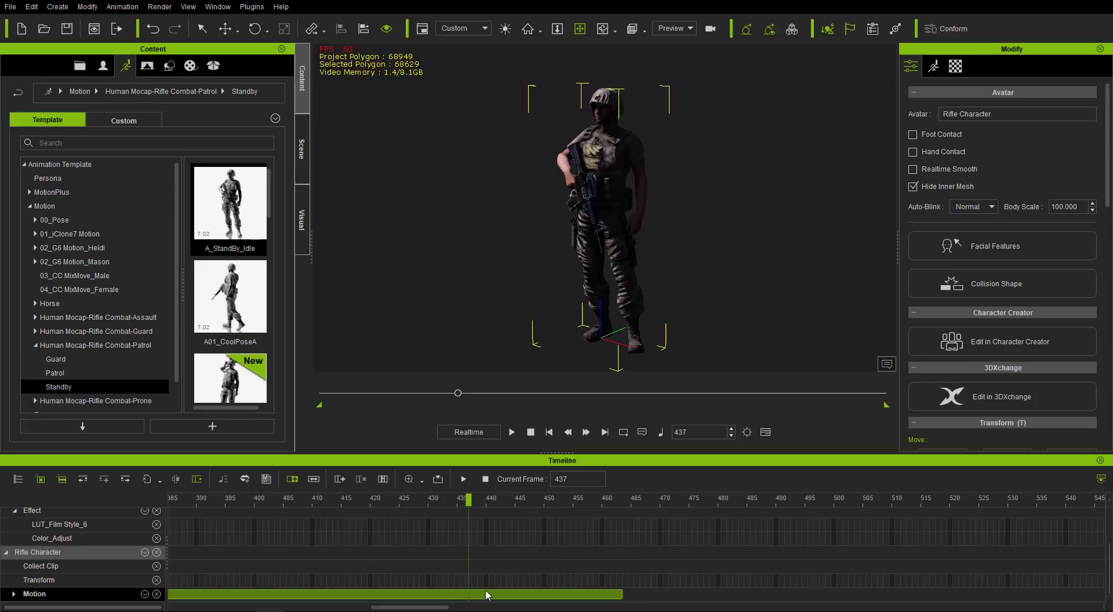
drag(612, 506, 620, 506)
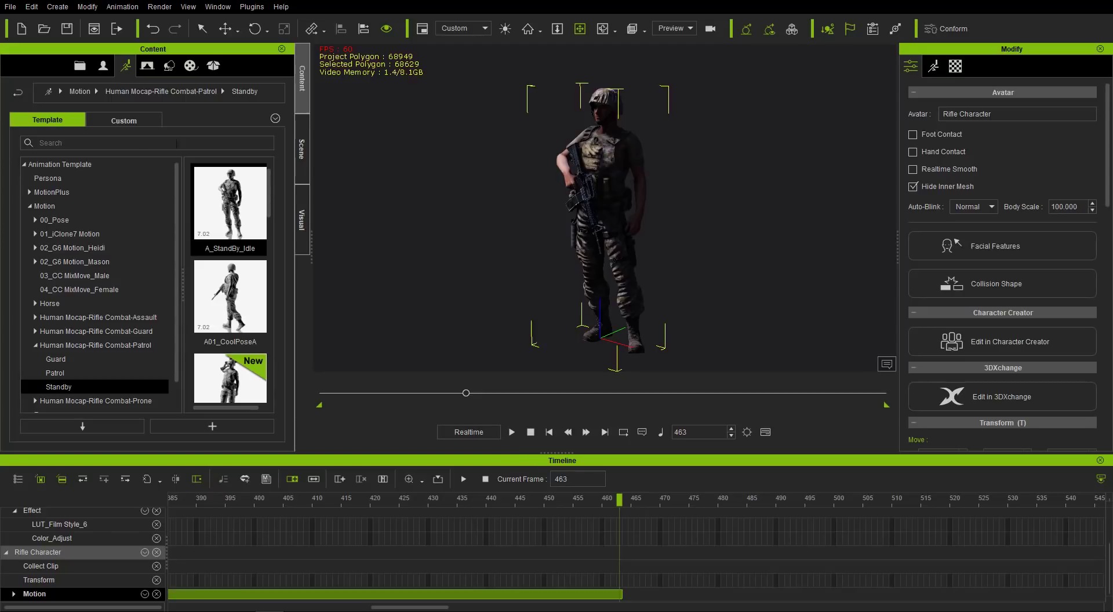
- Export an FBX with Range 1–463 and Embed Textures off, saving it as Idle
click(12, 7)
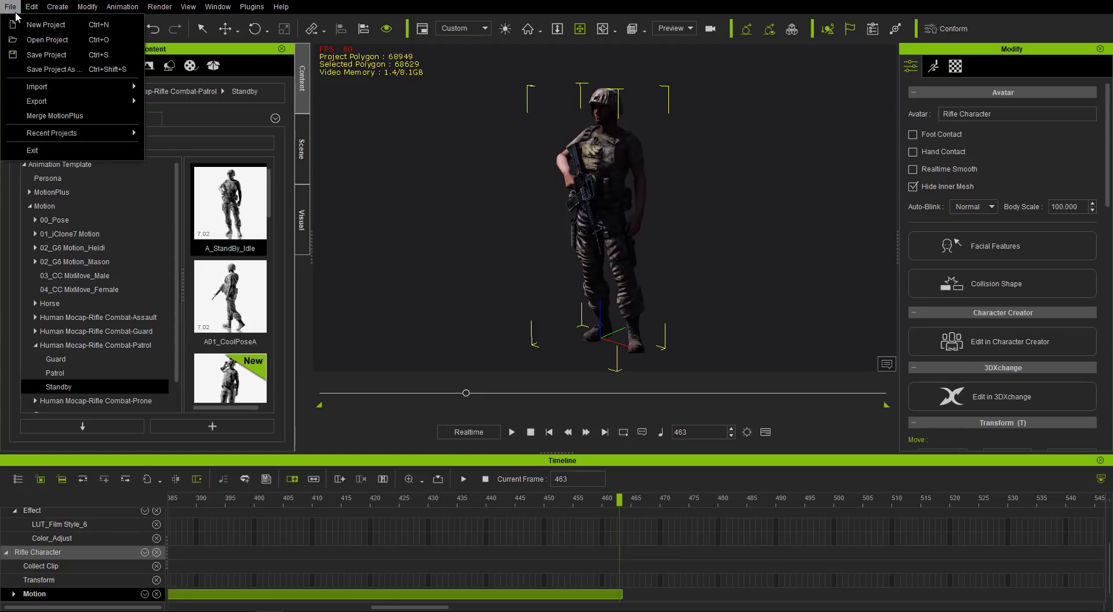
mouse_move(64, 101)
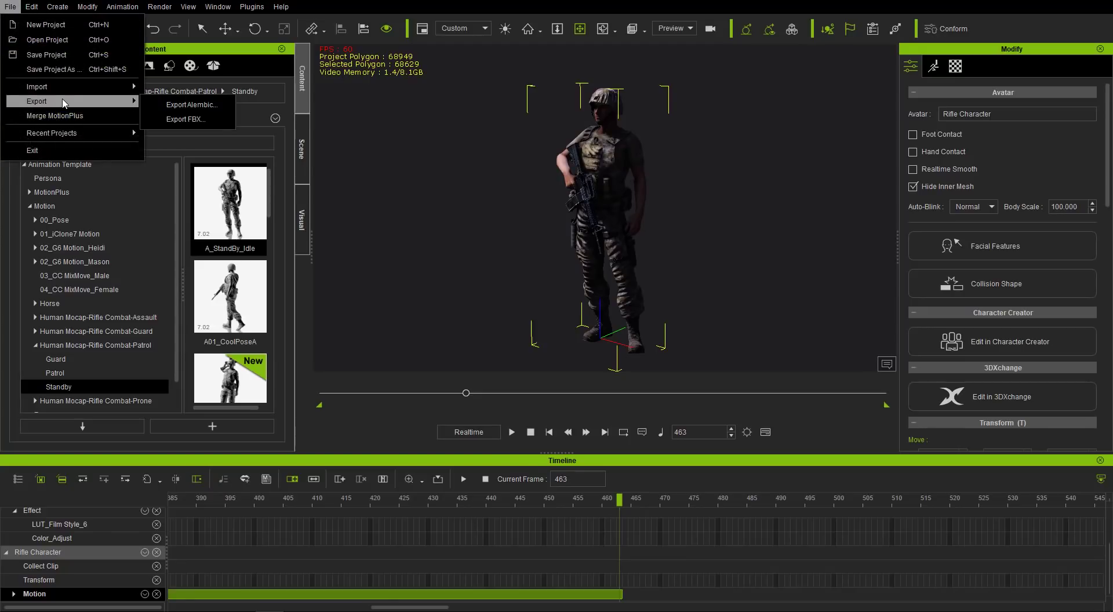
click(191, 118)
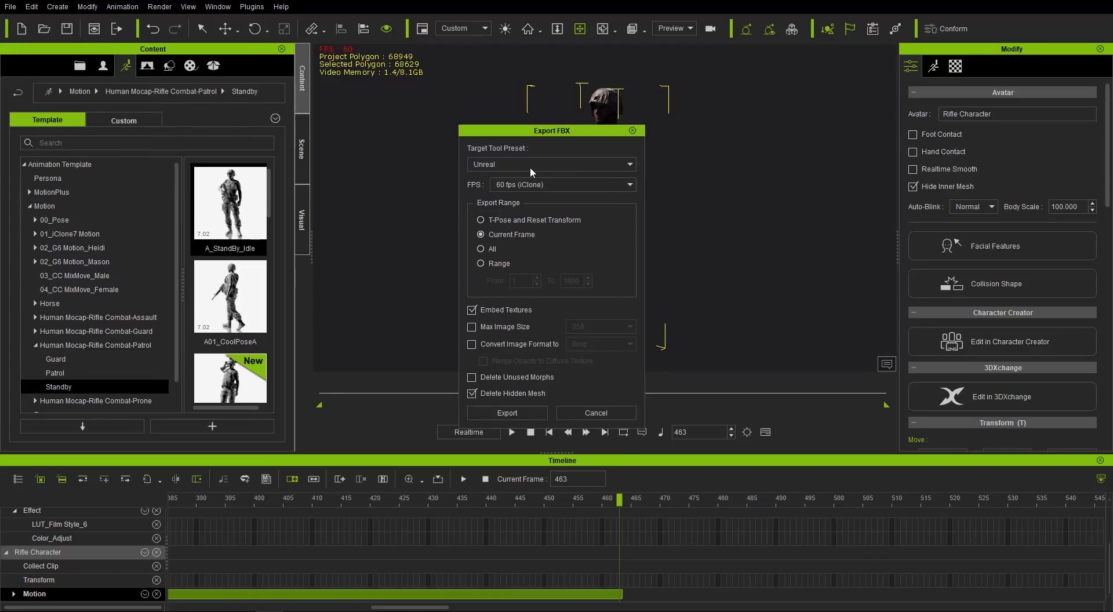
click(499, 265)
key(ctrl+a)
click(520, 310)
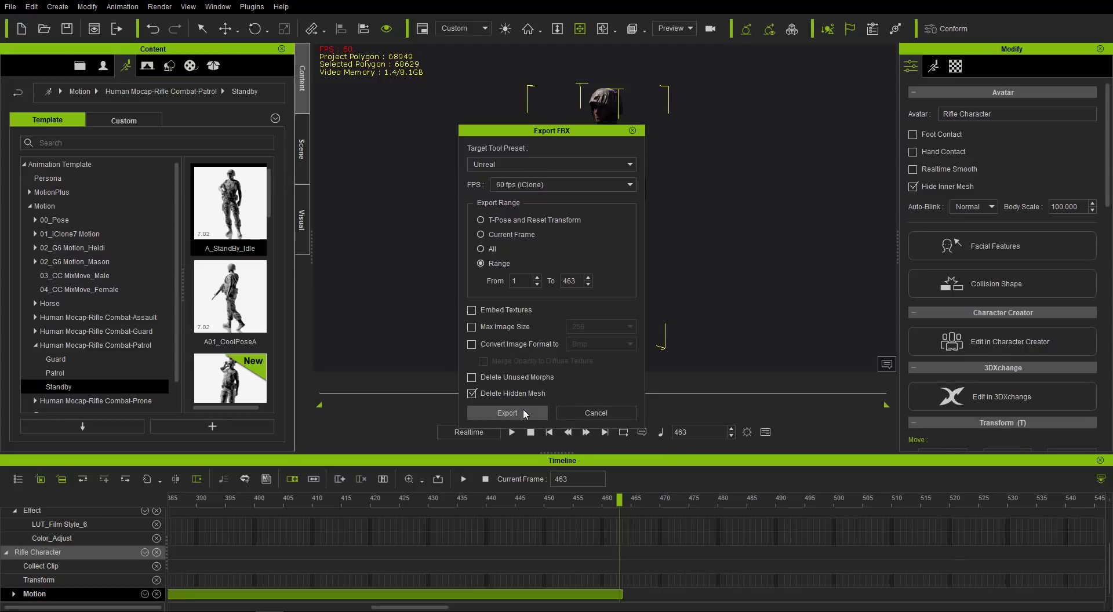
click(523, 408)
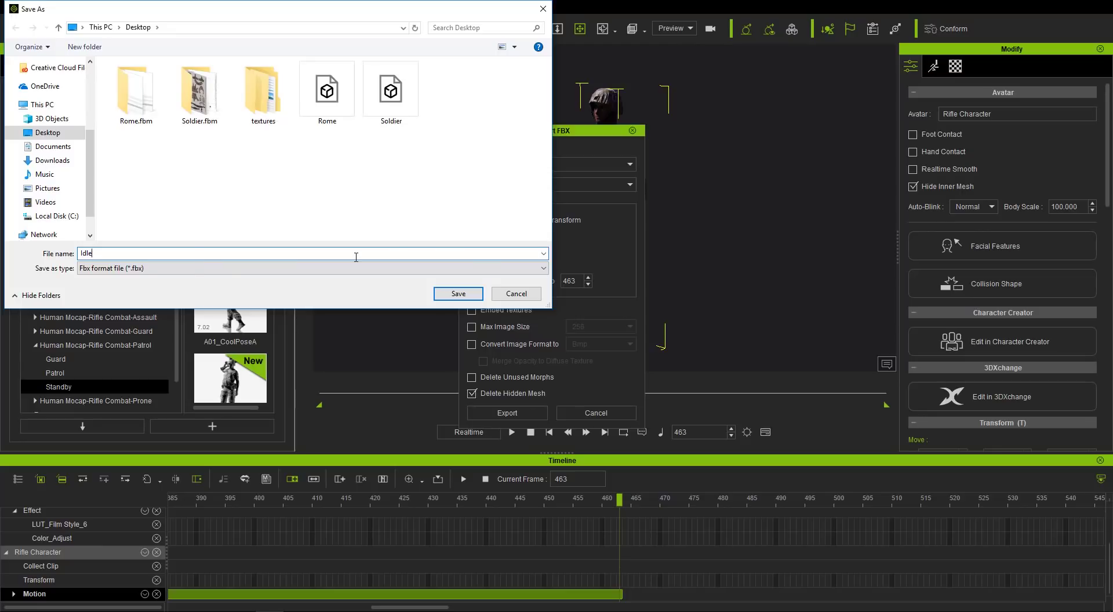
key(Return)
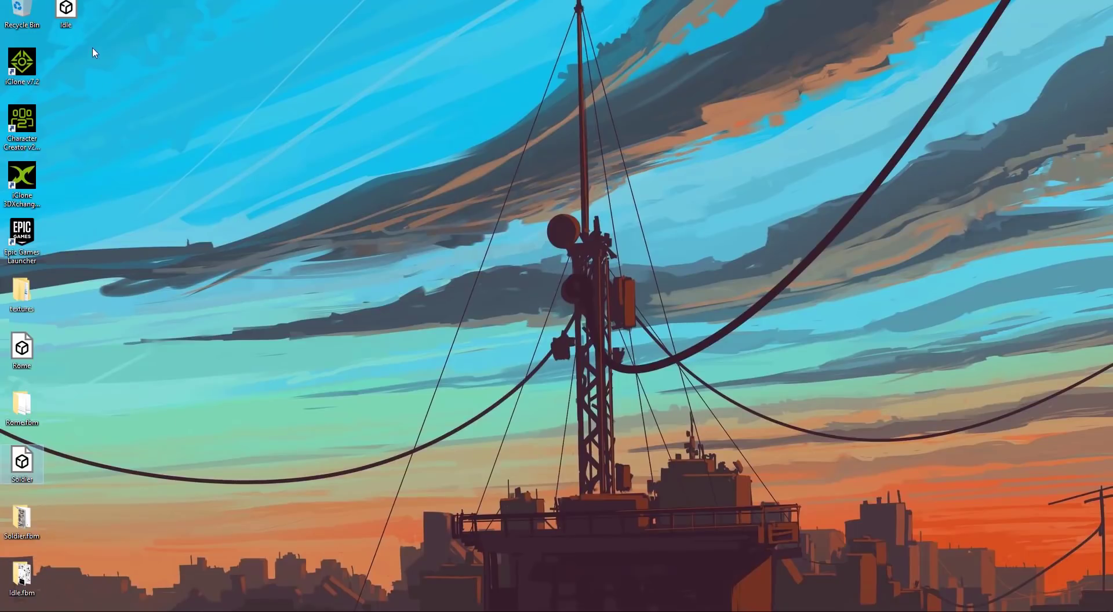
- Drag the Idle file to mid-desktop and switch back to iClone
drag(58, 20, 279, 360)
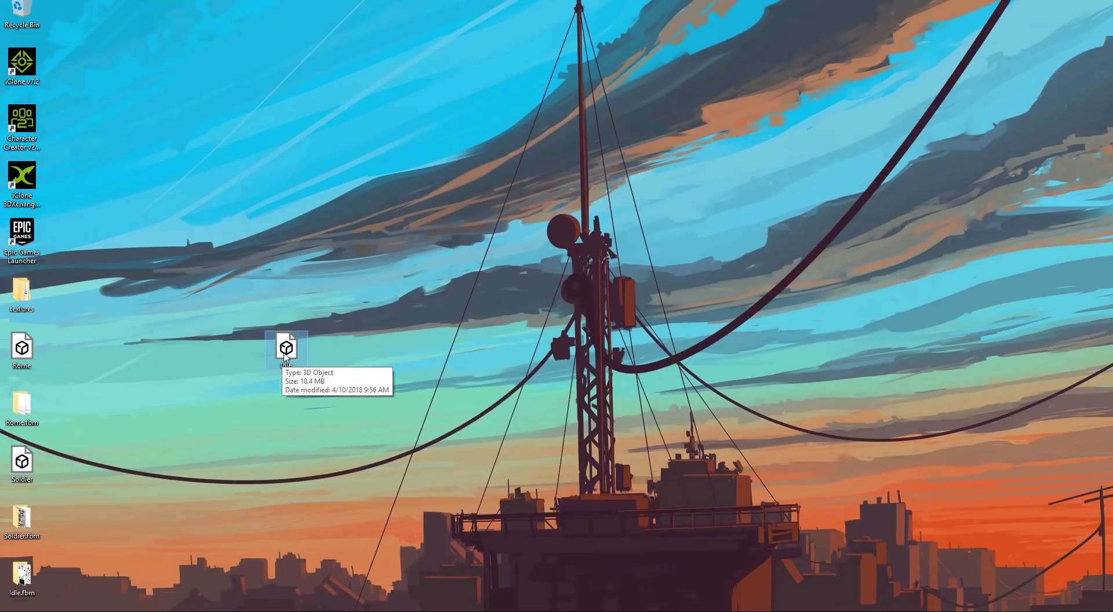
key(alt+Tab)
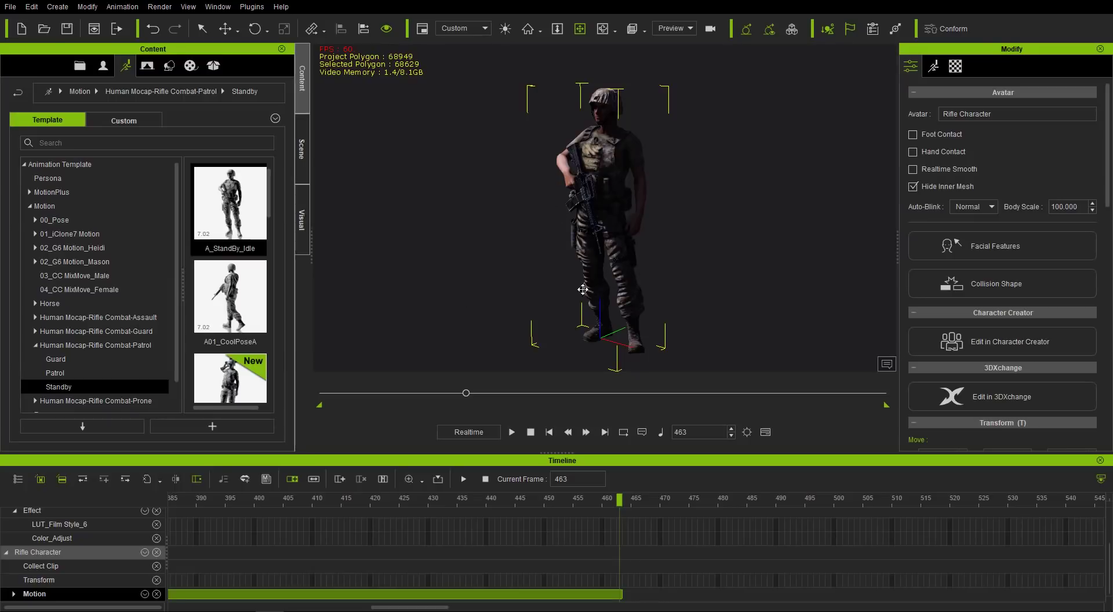
- Delete the standby Motion clip and apply E01_WalkF_2Loop from the Patrol category
click(412, 593)
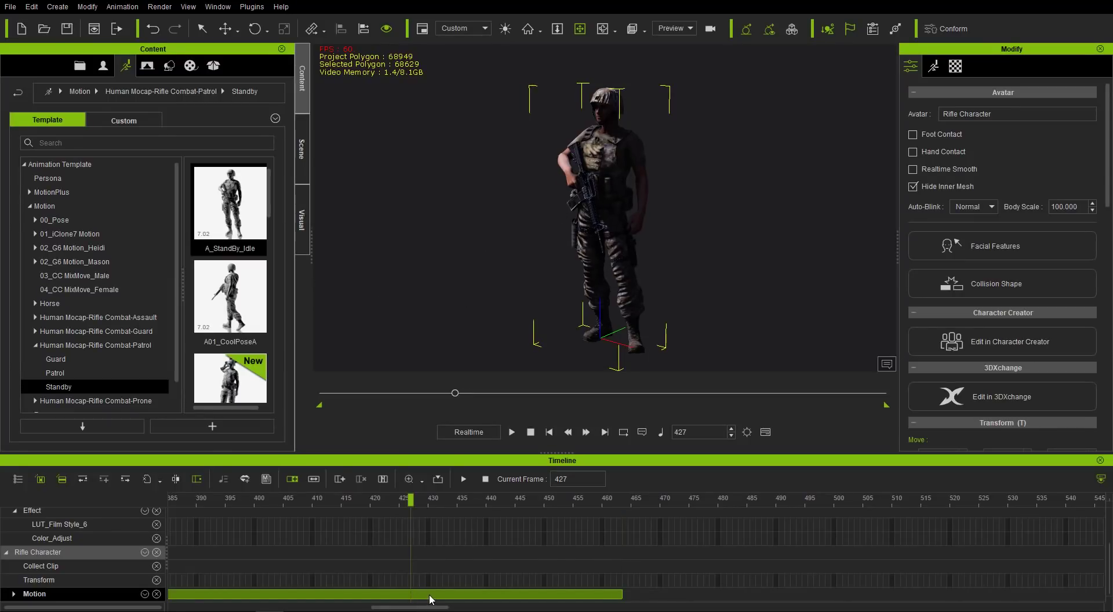
key(Delete)
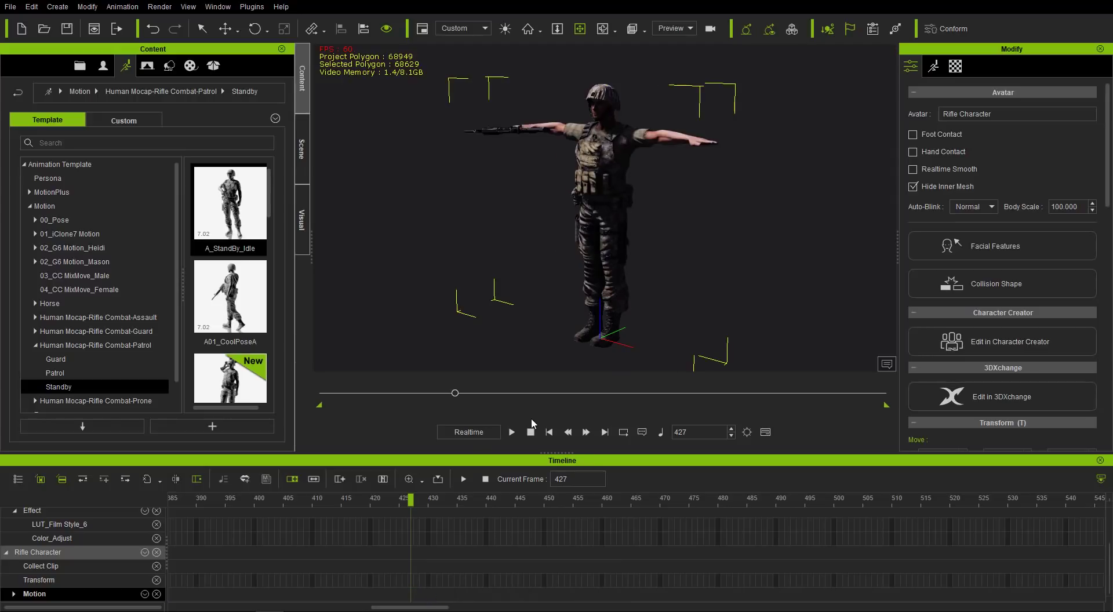
click(530, 432)
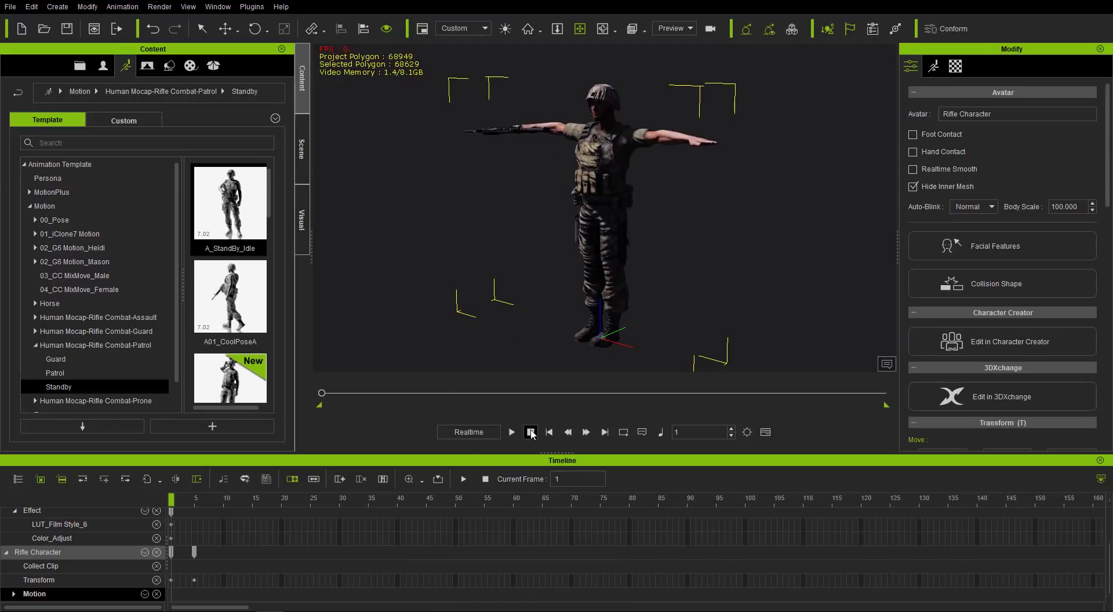
click(63, 374)
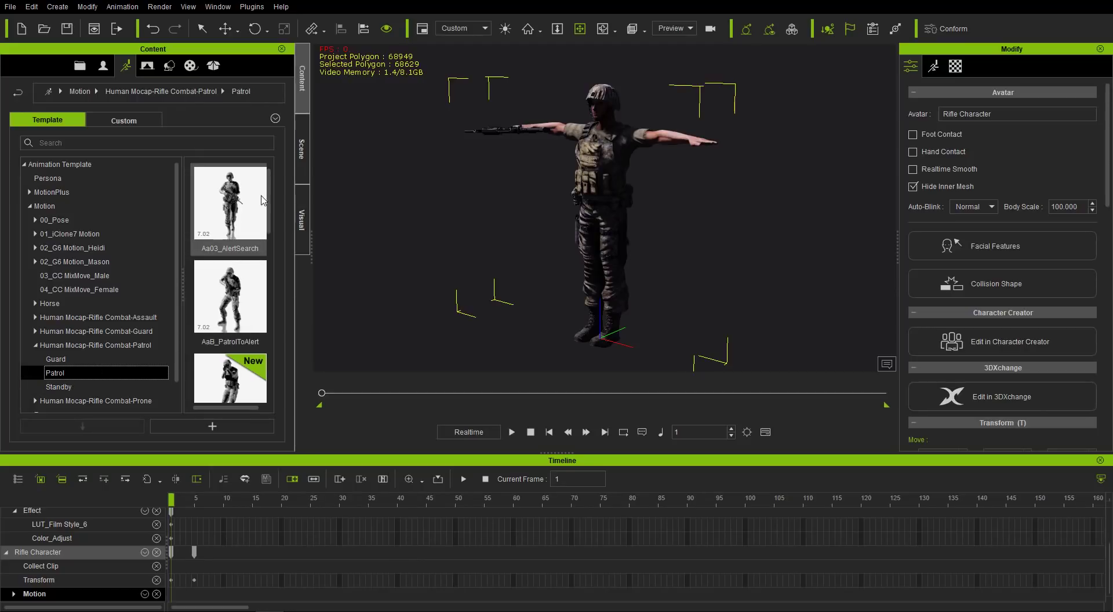
drag(267, 184, 280, 290)
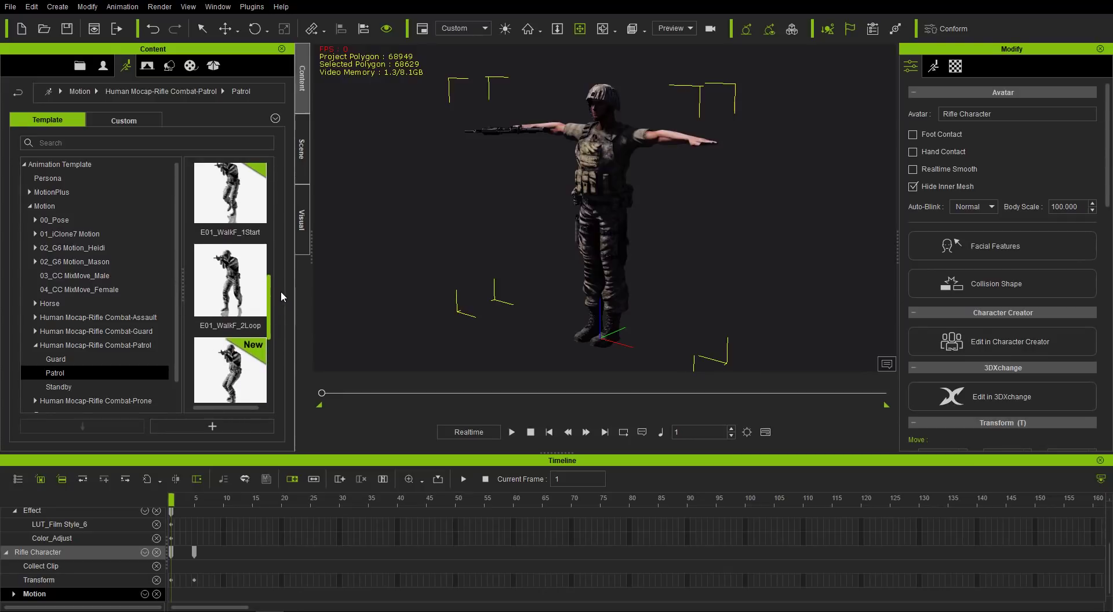
double_click(235, 284)
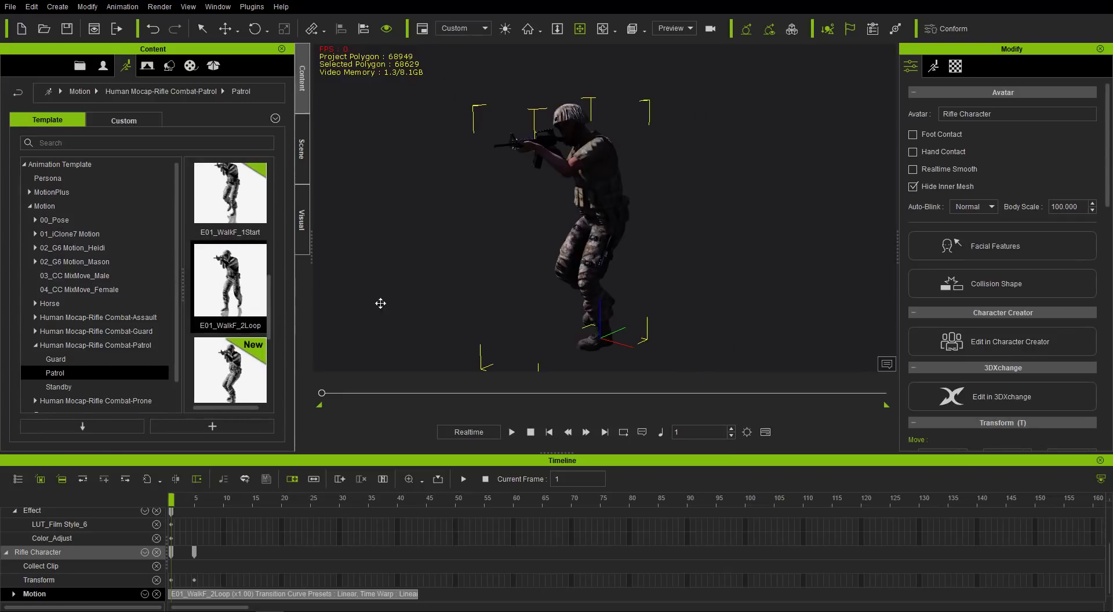
- Play back the walk cycle several times from frame 1 to check it
click(510, 433)
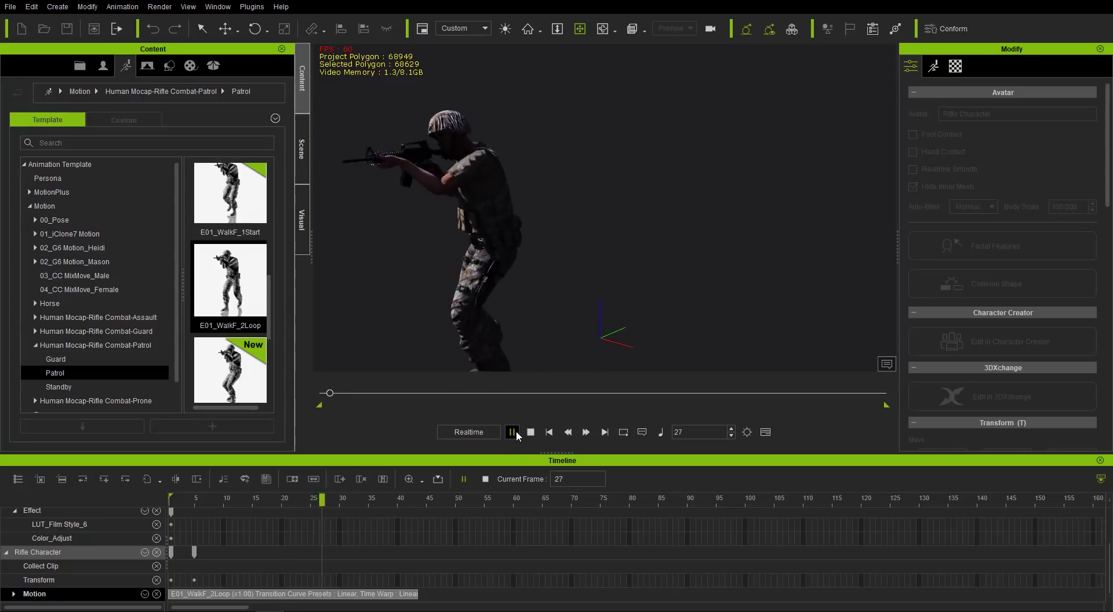
click(530, 432)
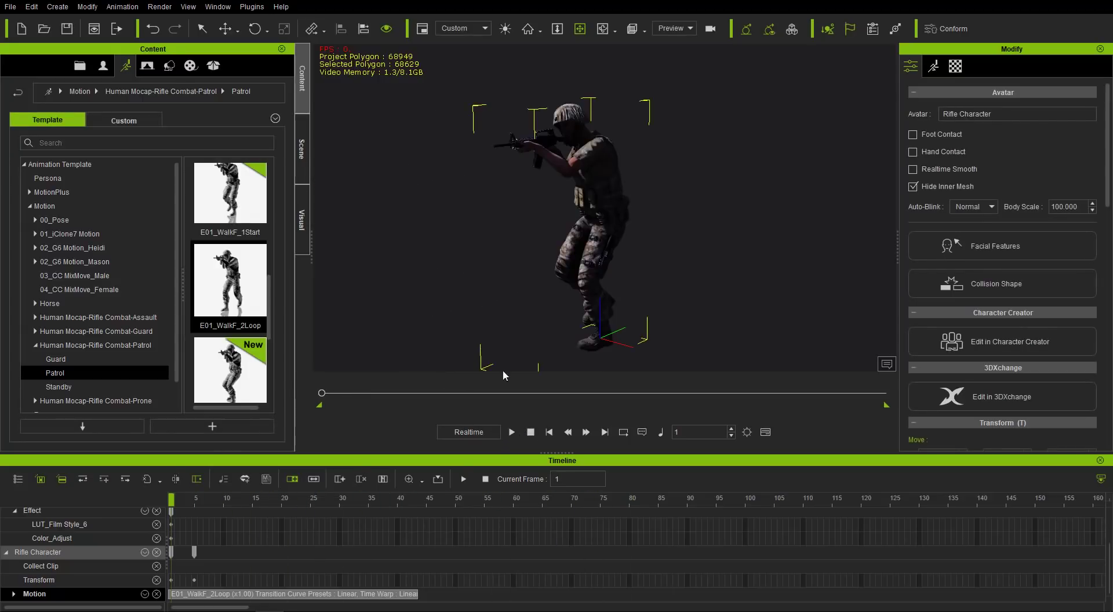
drag(526, 236, 620, 254)
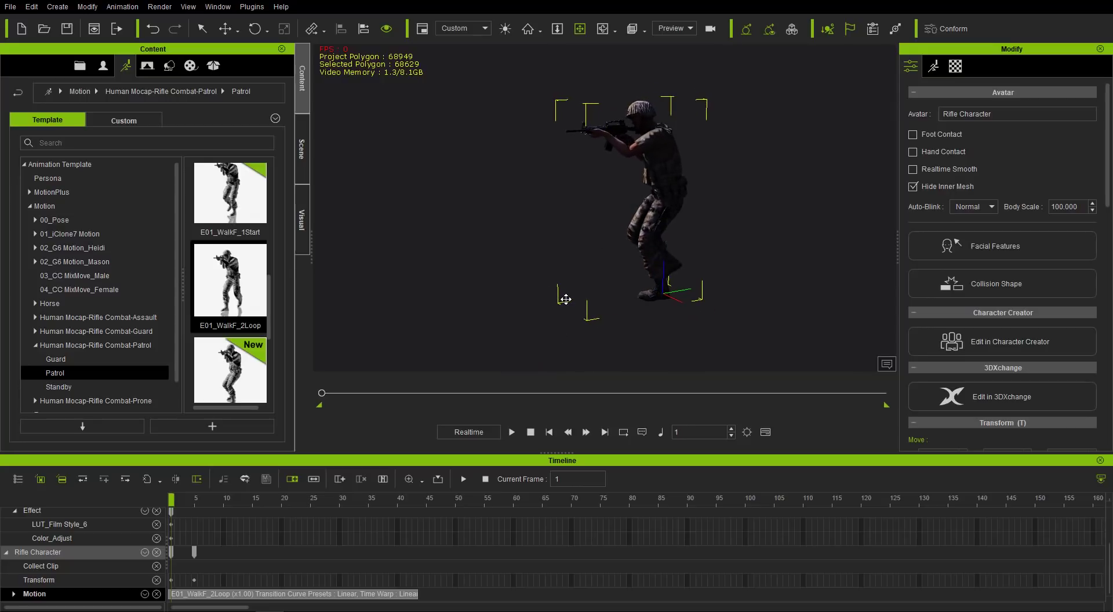
click(511, 433)
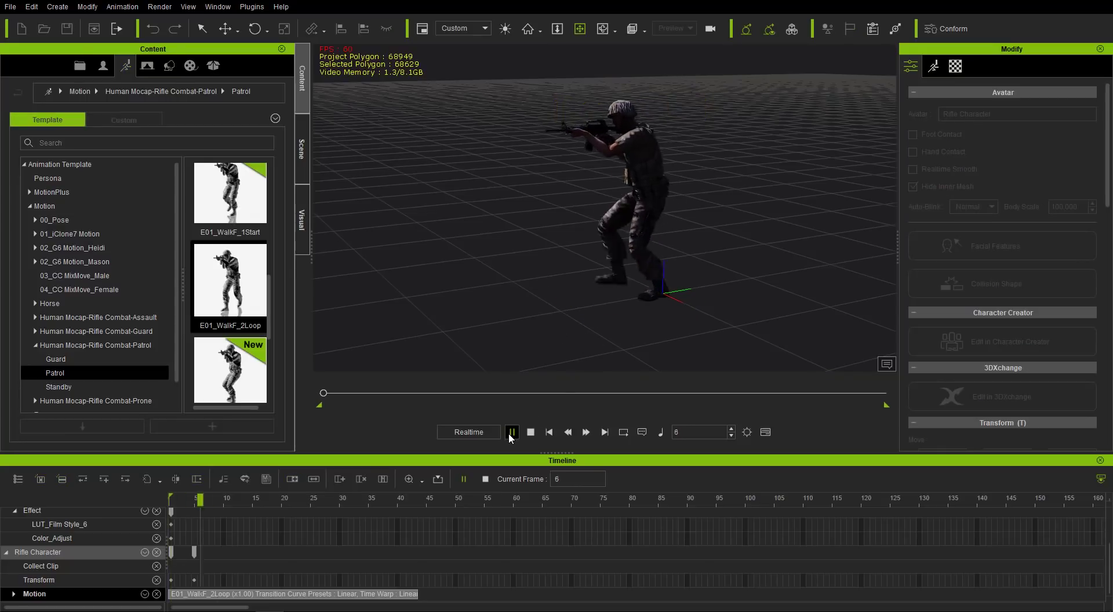
click(530, 433)
click(512, 432)
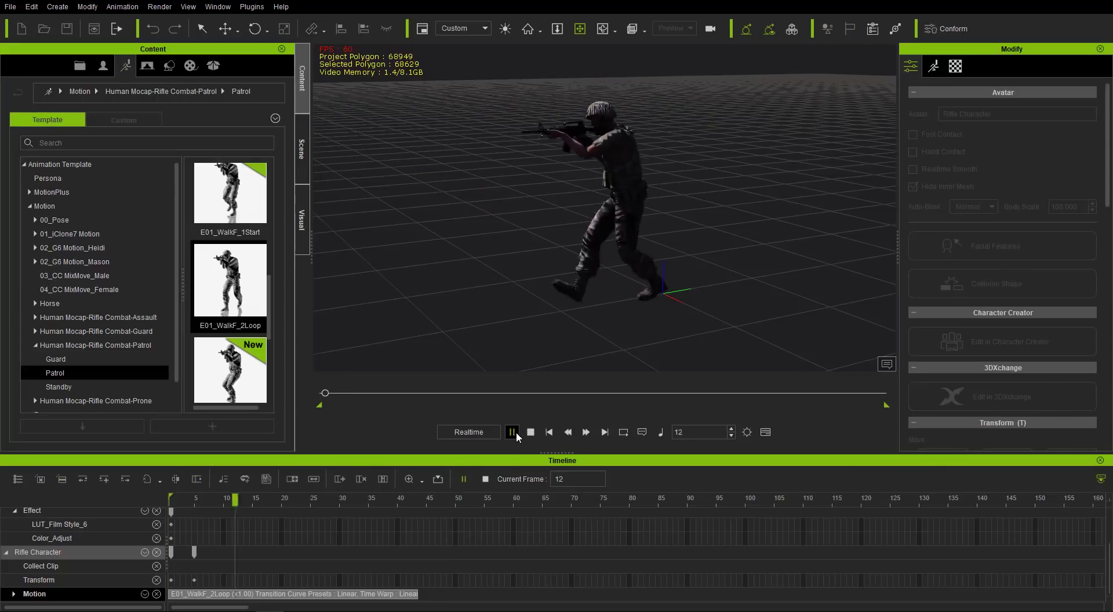
click(530, 432)
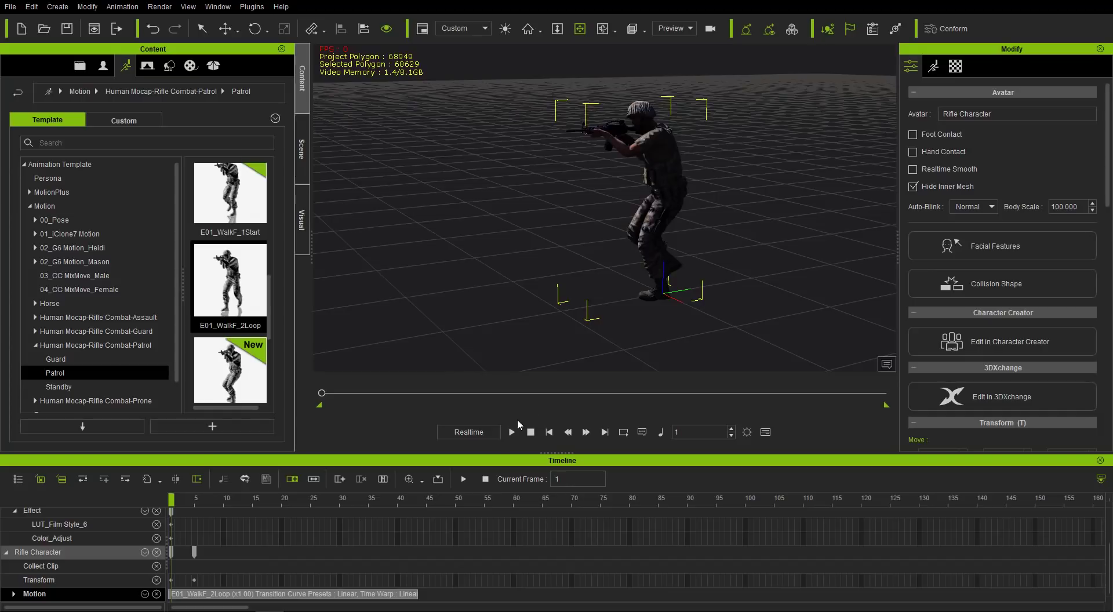
right_click(261, 595)
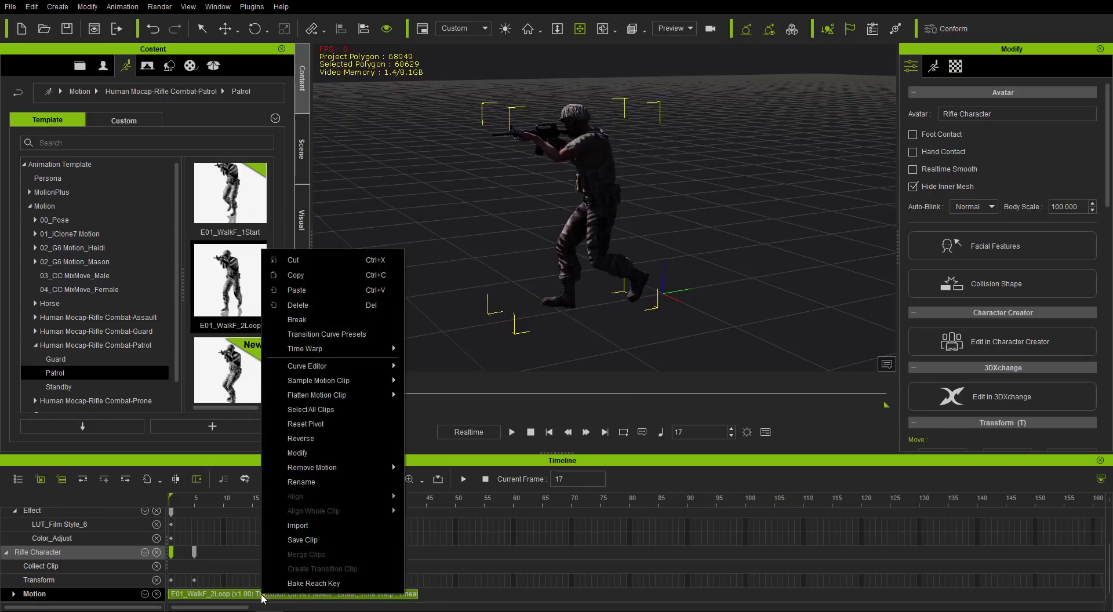
- Reset the walk clip's pivot, then move the playhead from the start to frame 43
click(330, 420)
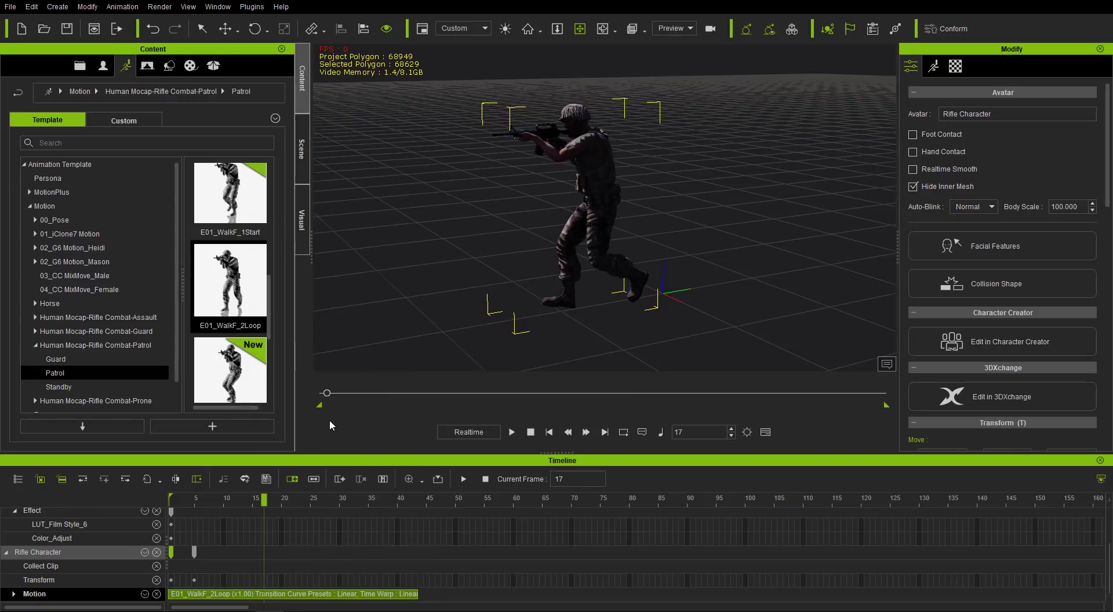
drag(209, 500, 349, 500)
drag(382, 501, 418, 500)
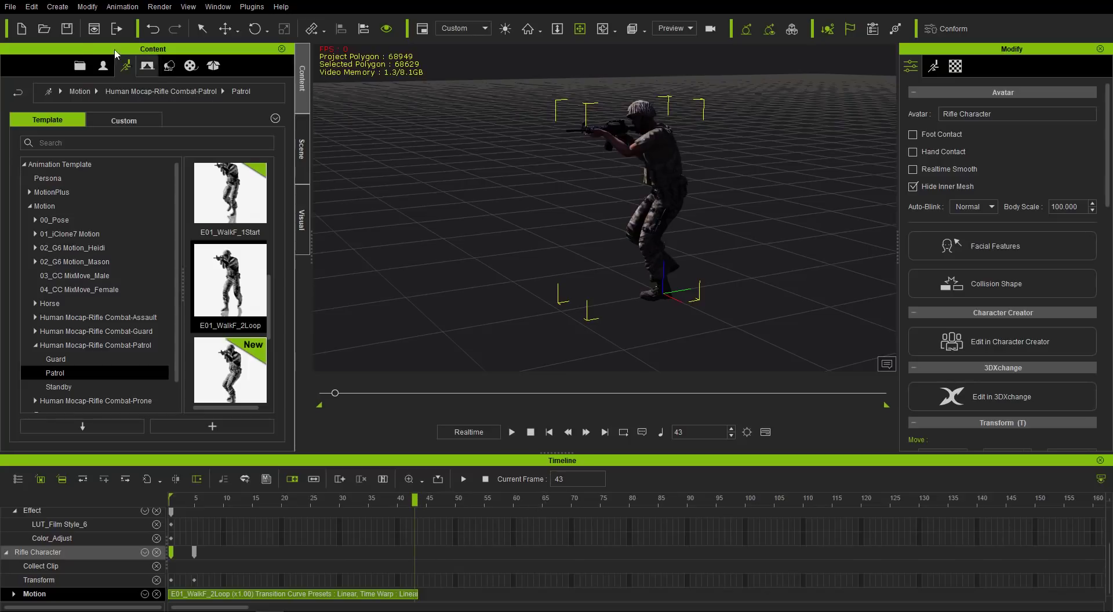
- Export the walk as an FBX covering frames 1–43, saved under the name Walk
click(11, 6)
mouse_move(63, 102)
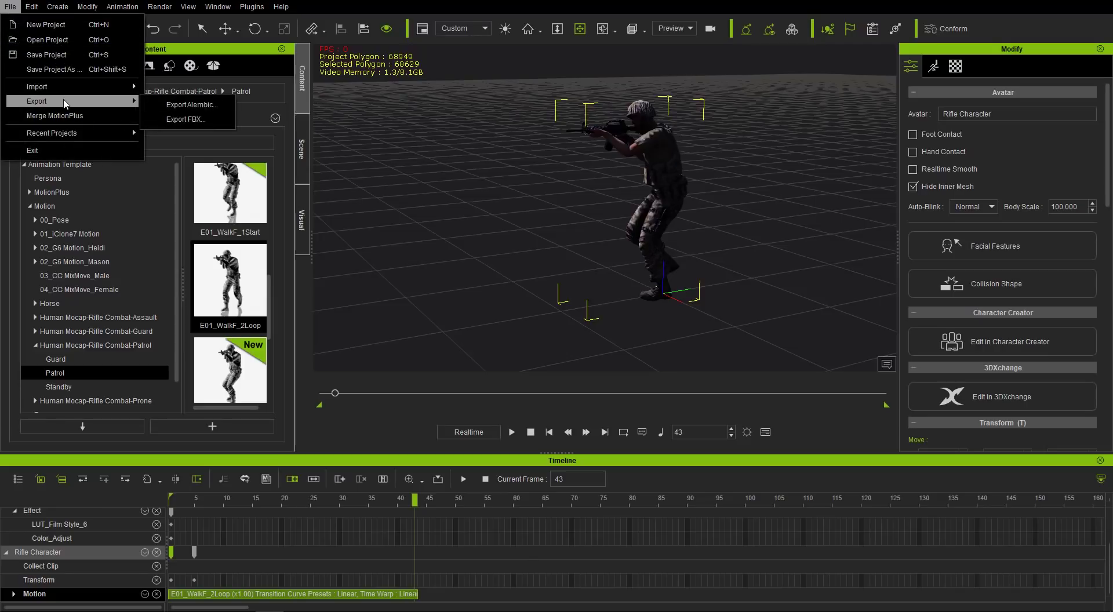
click(192, 119)
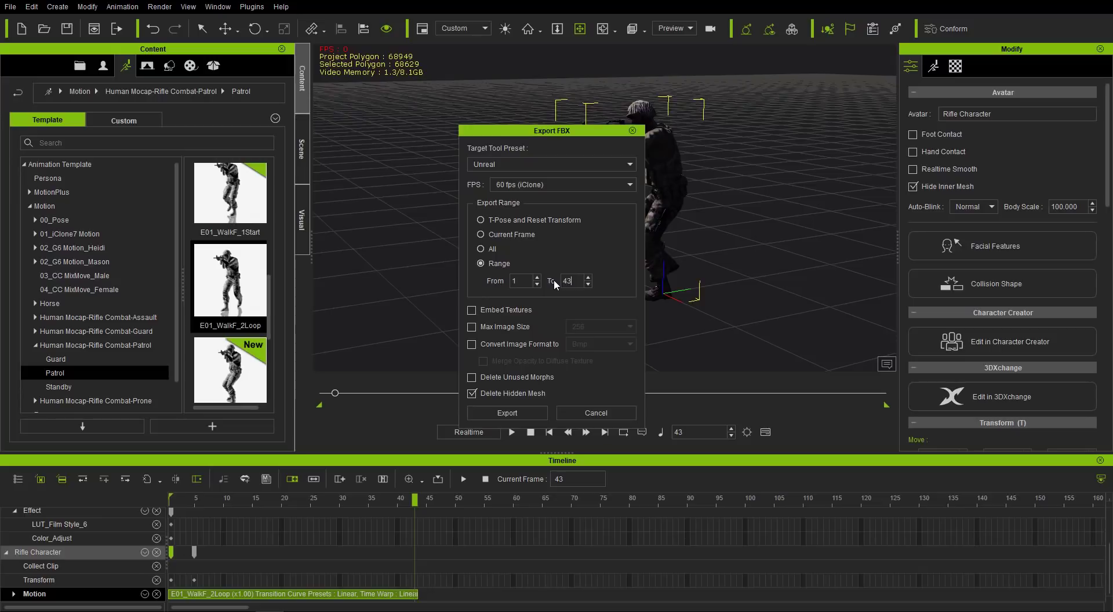
click(518, 413)
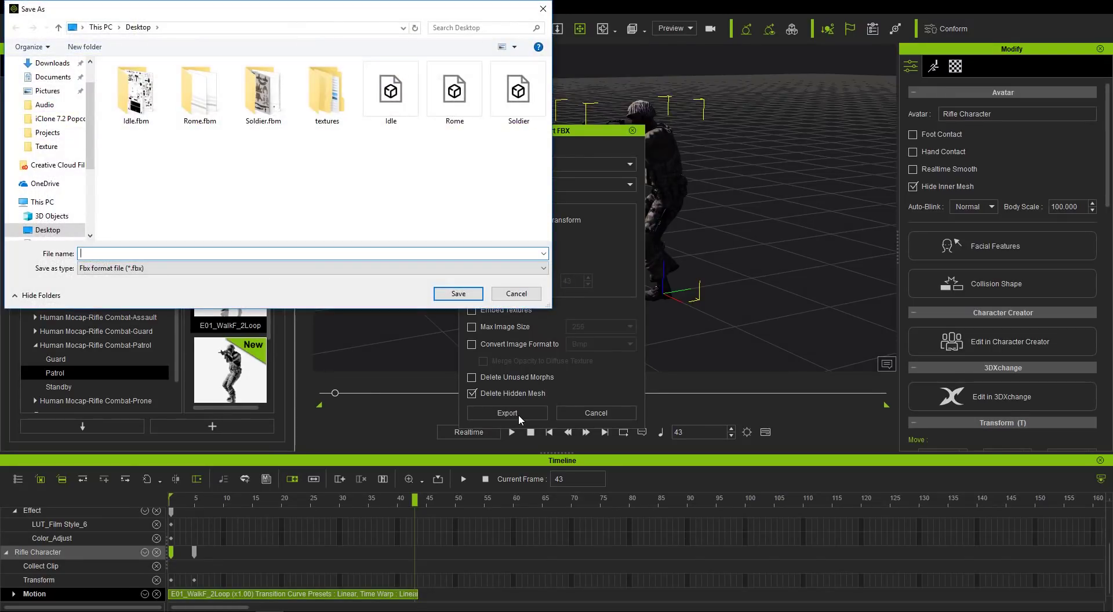
text(Walk)
key(Return)
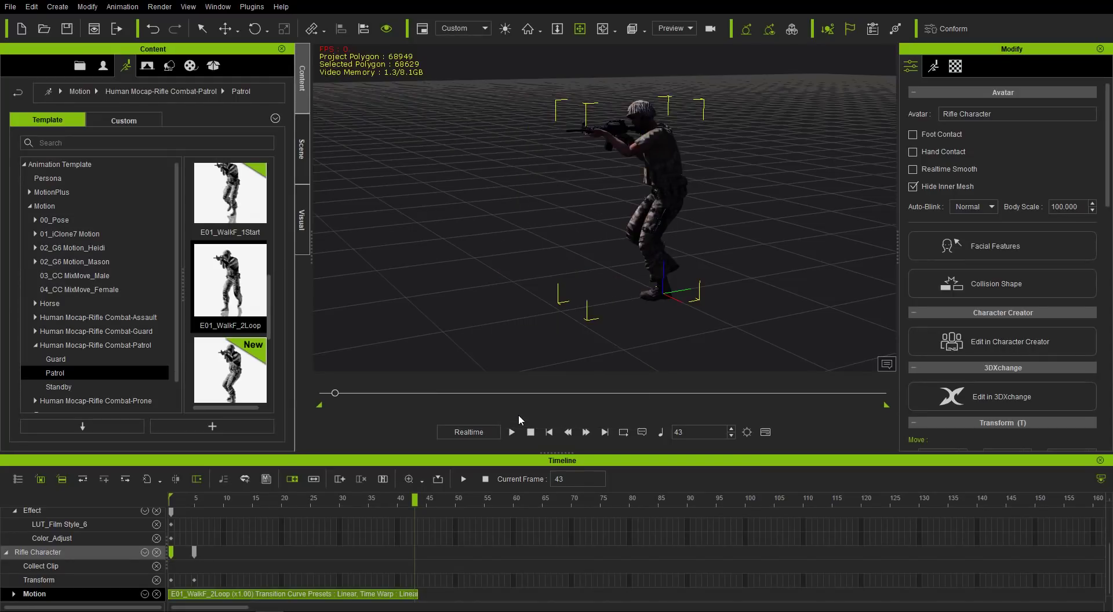
- Close iClone without saving and place the Walk and Soldier files beside Idle
click(1089, 2)
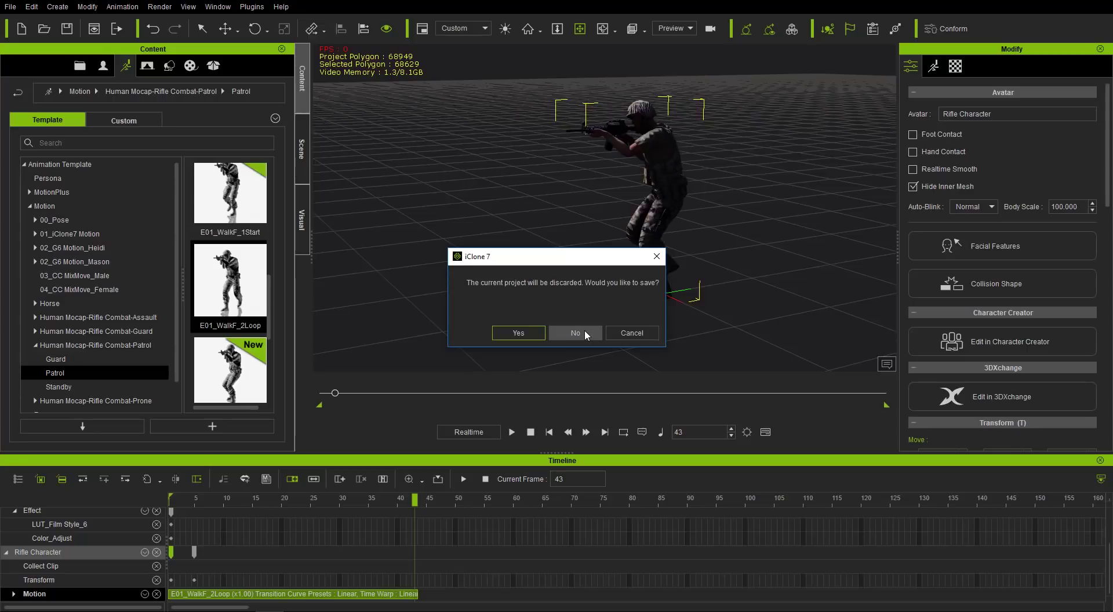
click(585, 332)
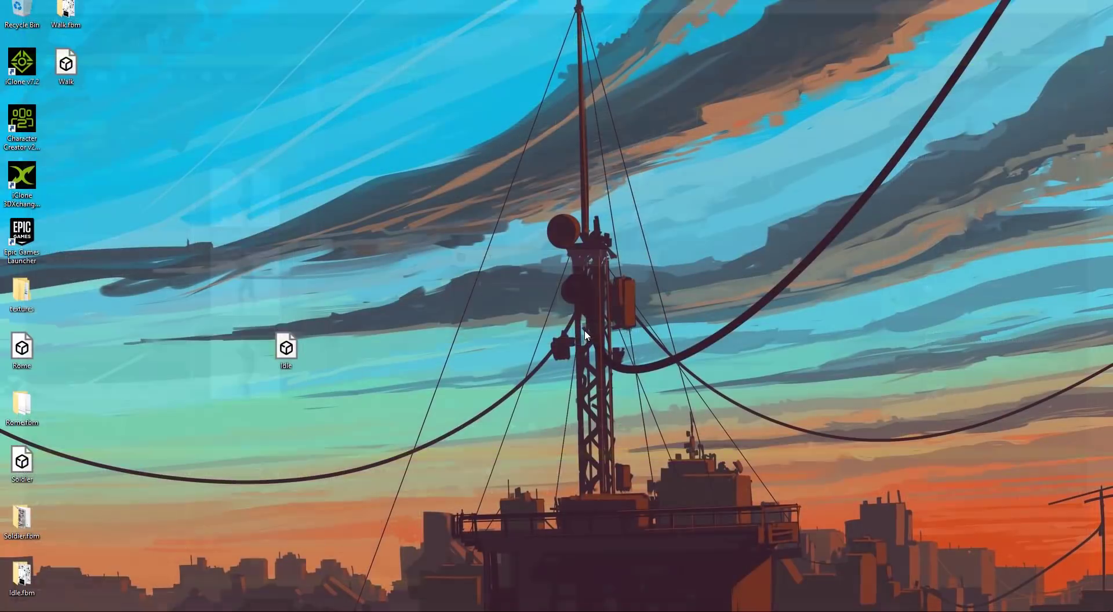
drag(66, 62, 330, 348)
drag(34, 472, 248, 367)
- Rename the Soldier file to Soldier2
click(247, 365)
click(253, 367)
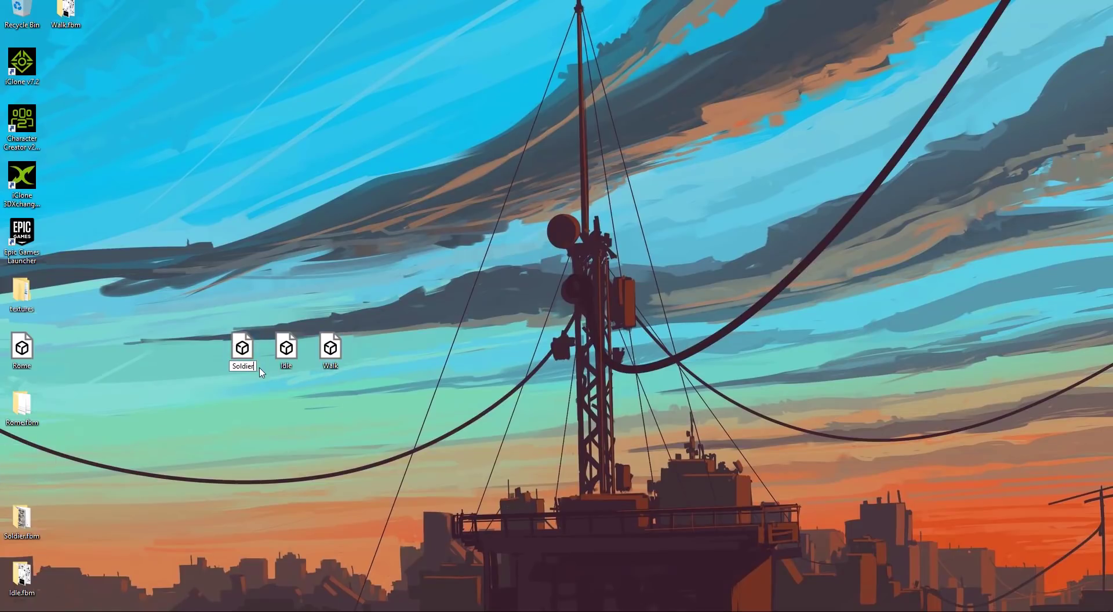
text(2)
key(Return)
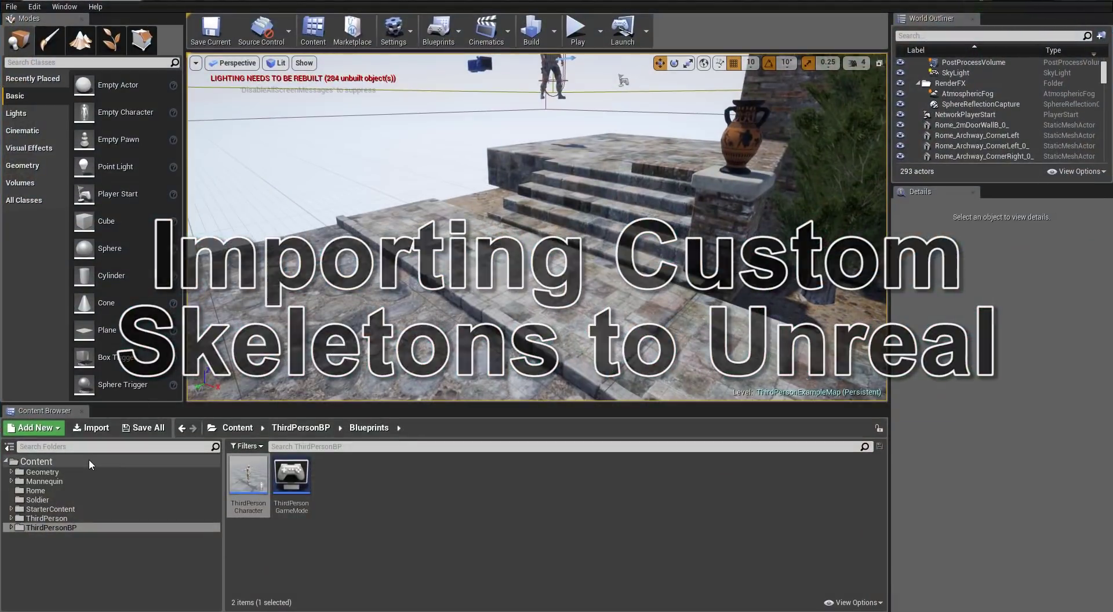
- Create a new folder named Soldier2 under Content
click(48, 501)
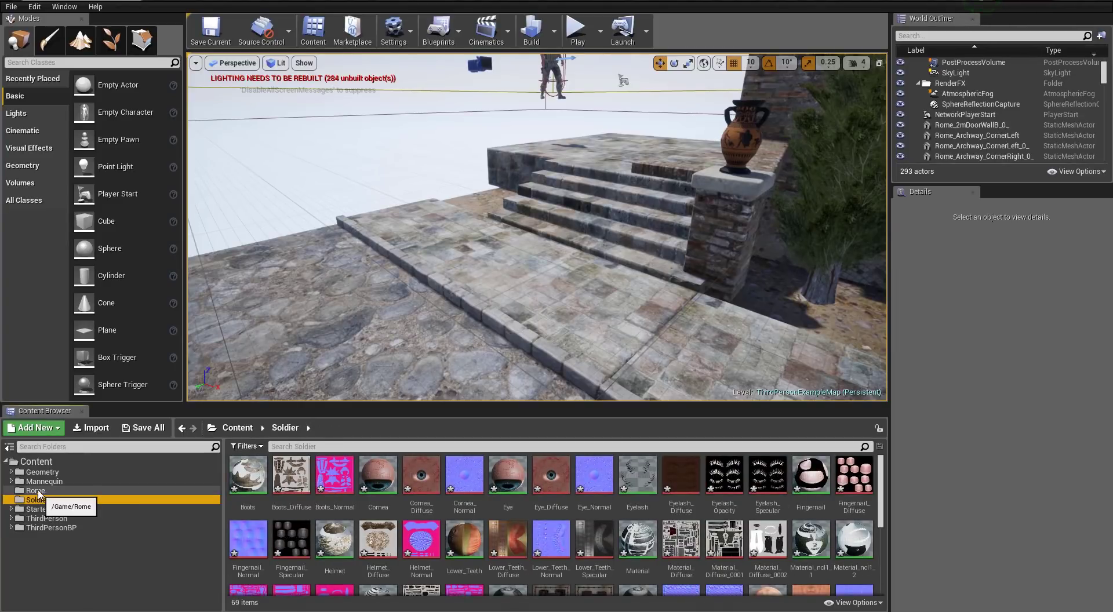
click(36, 462)
click(54, 429)
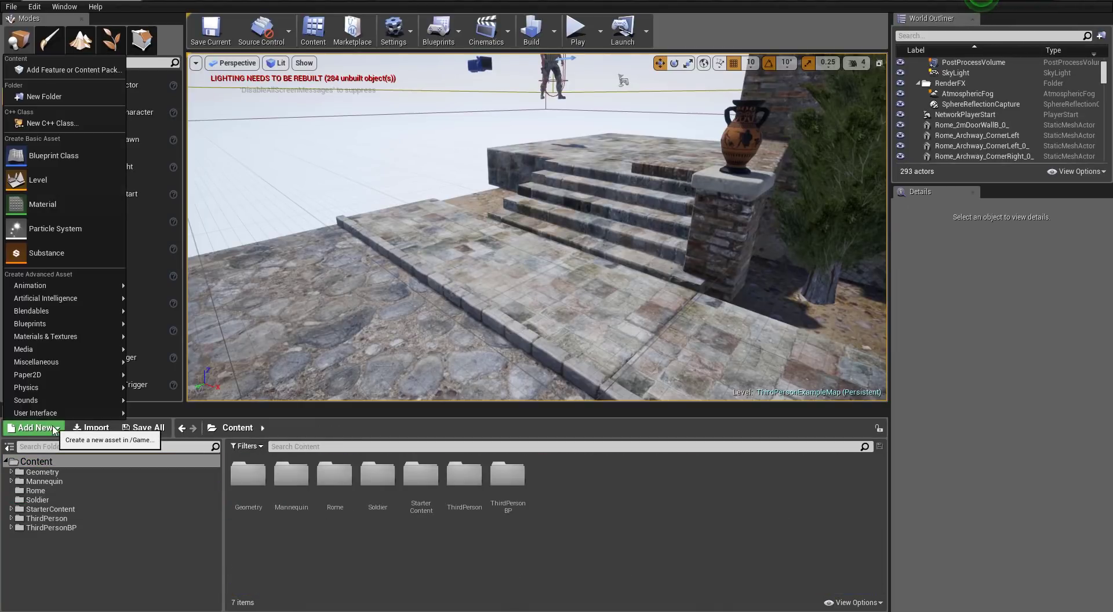
click(73, 96)
text(Sol)
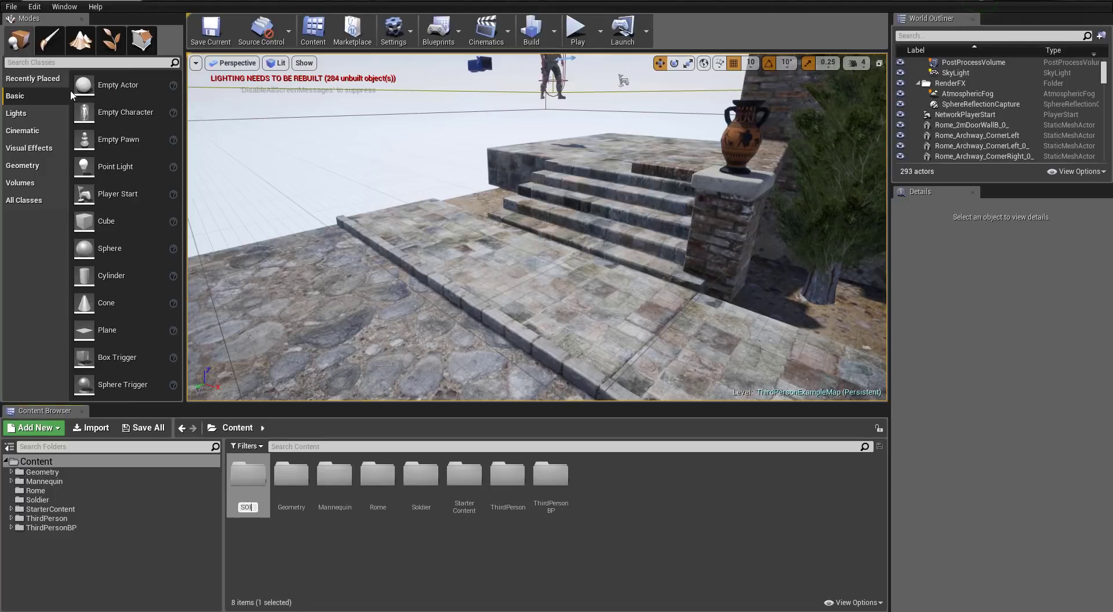
text(dier2)
key(Return)
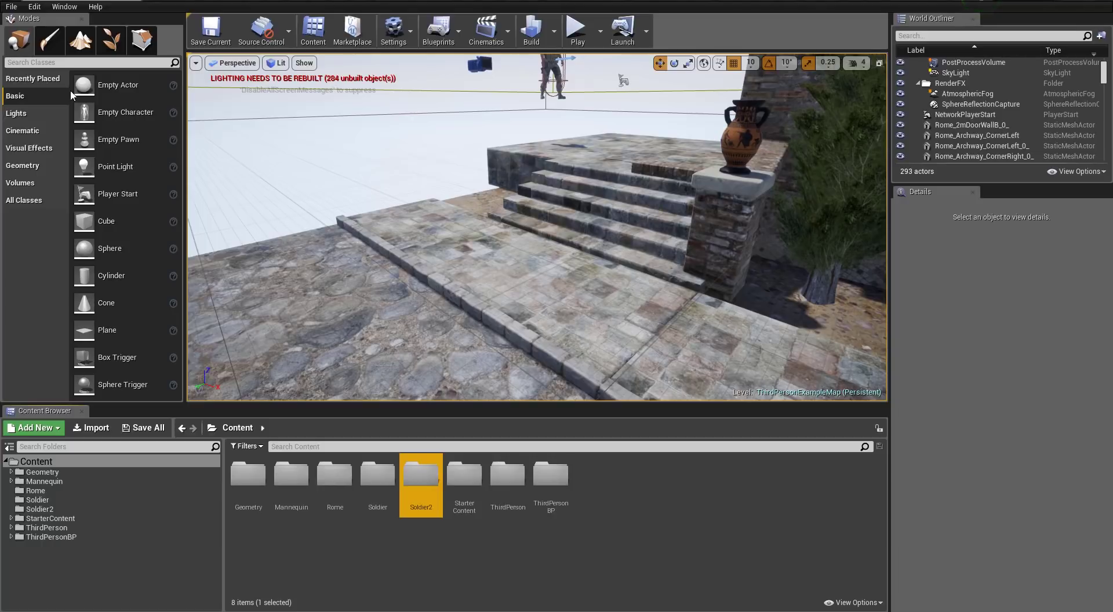
- Choose Import to /Game/Soldier2 inside the empty Soldier2 folder
click(41, 510)
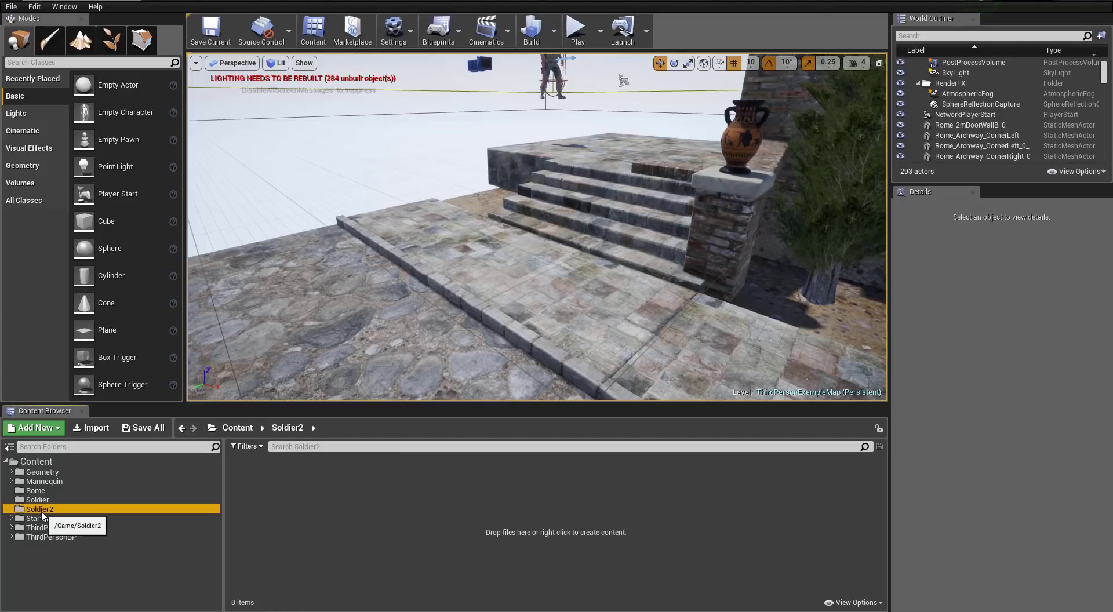
right_click(297, 536)
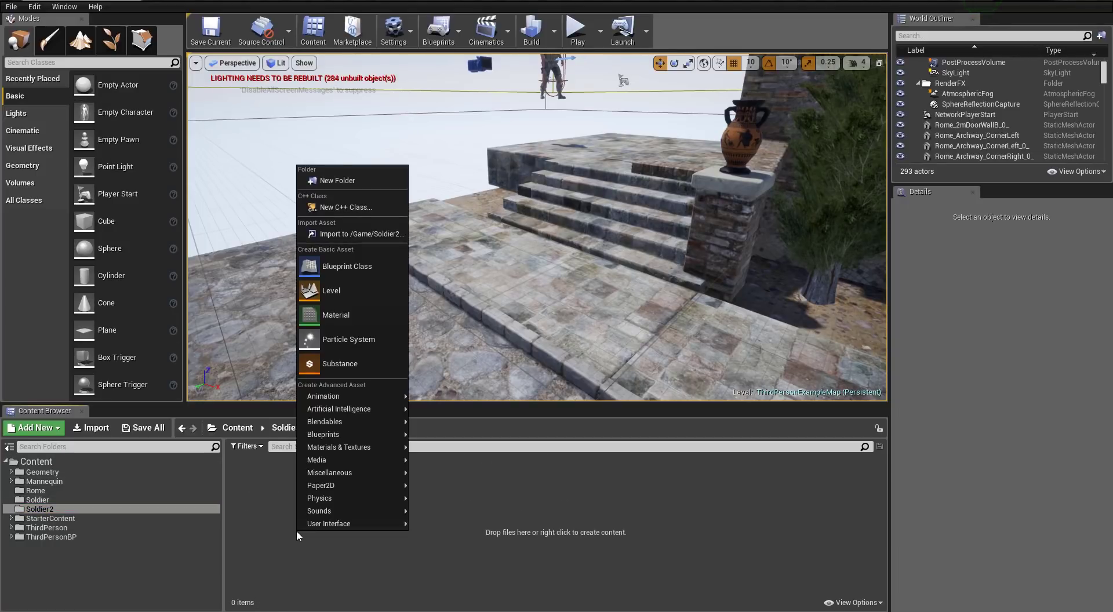
click(380, 234)
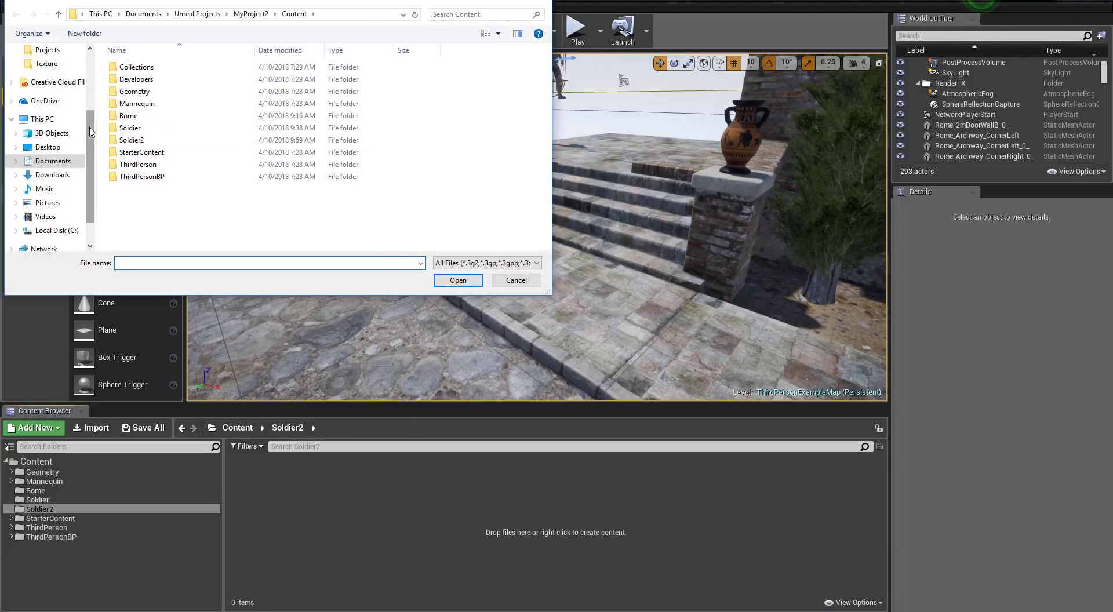
- Import Soldier2.fbx from the Desktop, leaving Skeleton set to None
scroll(95, 114, up, 1)
click(48, 175)
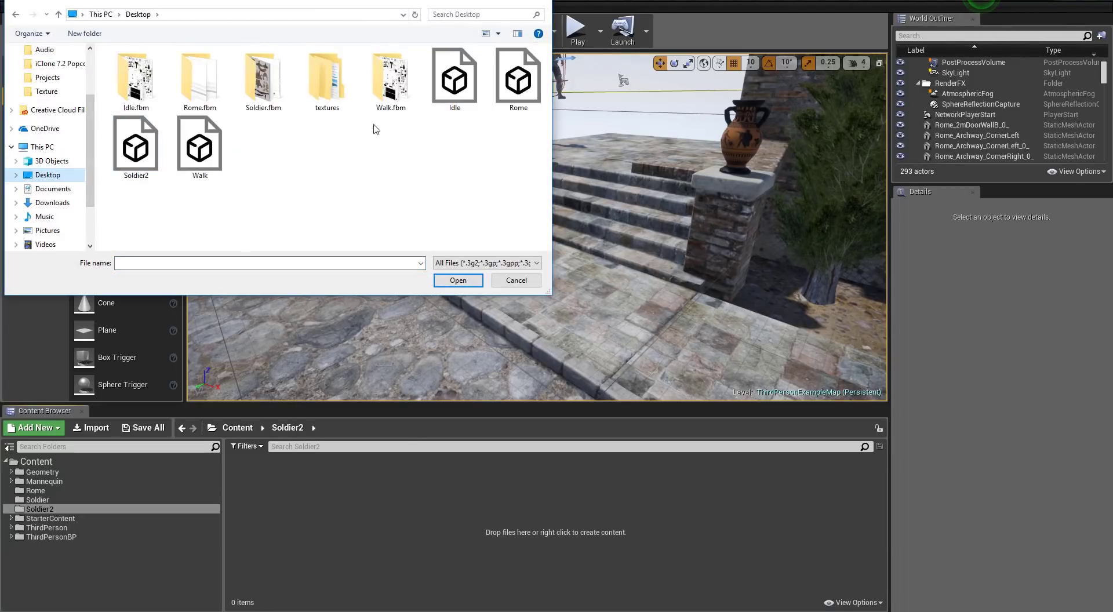
double_click(151, 150)
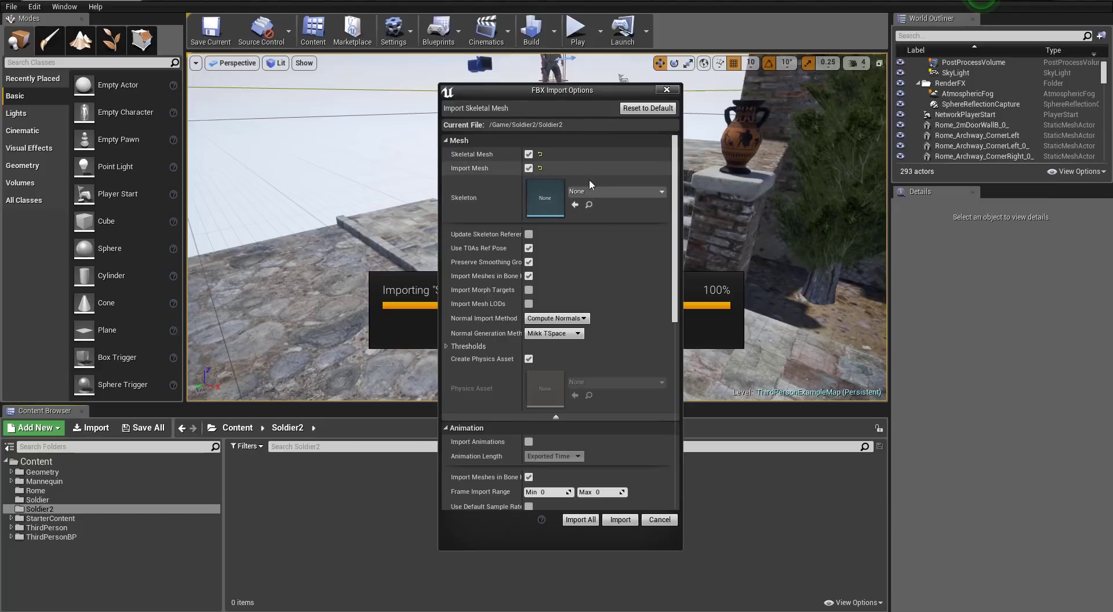
click(617, 192)
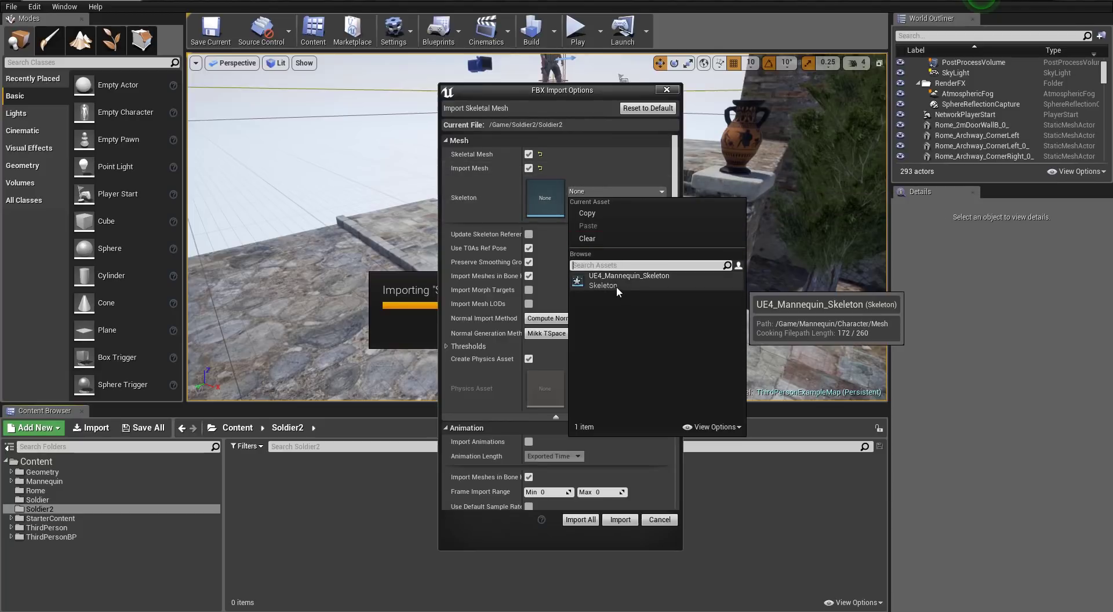
click(649, 164)
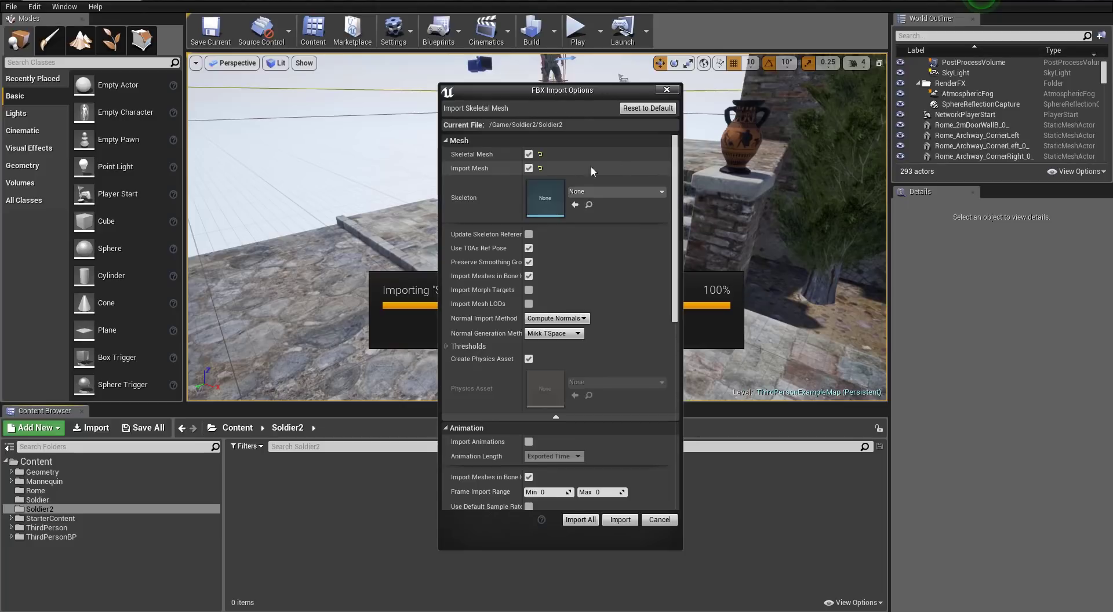
click(529, 168)
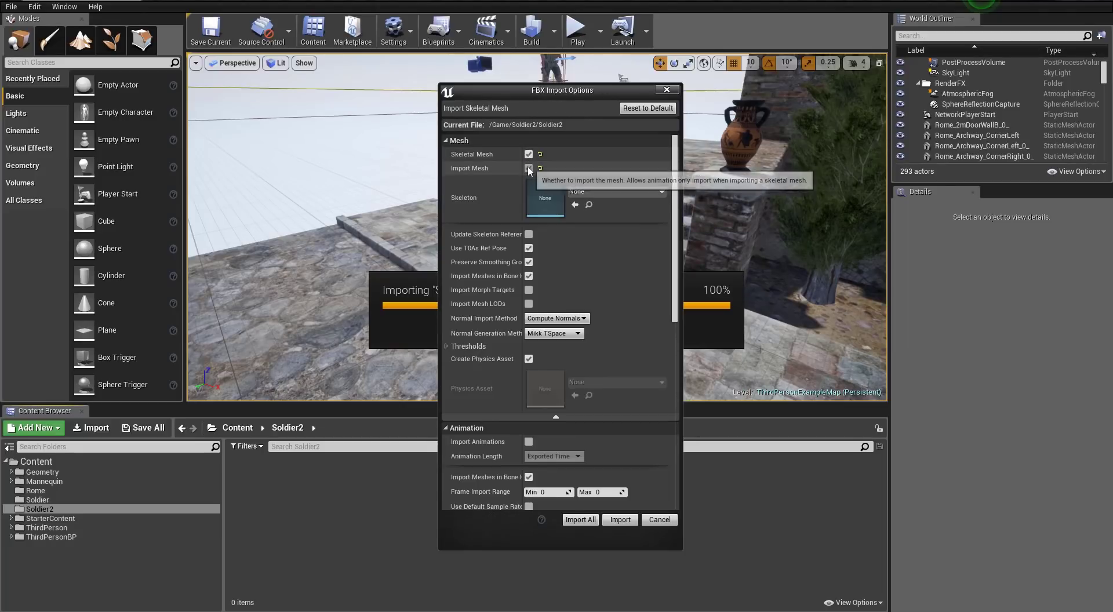
click(529, 234)
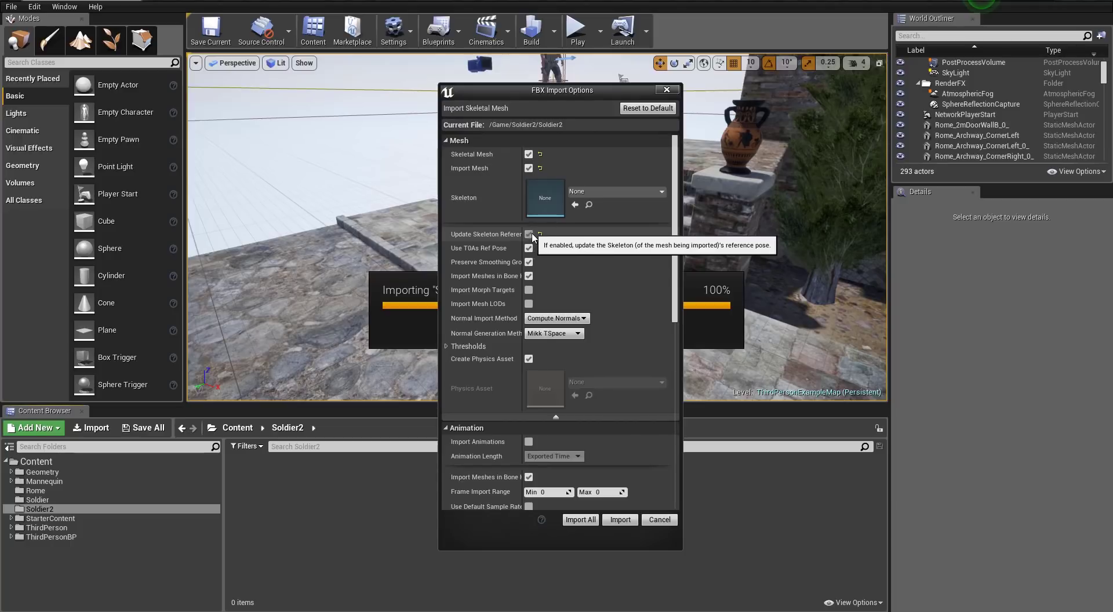
click(619, 520)
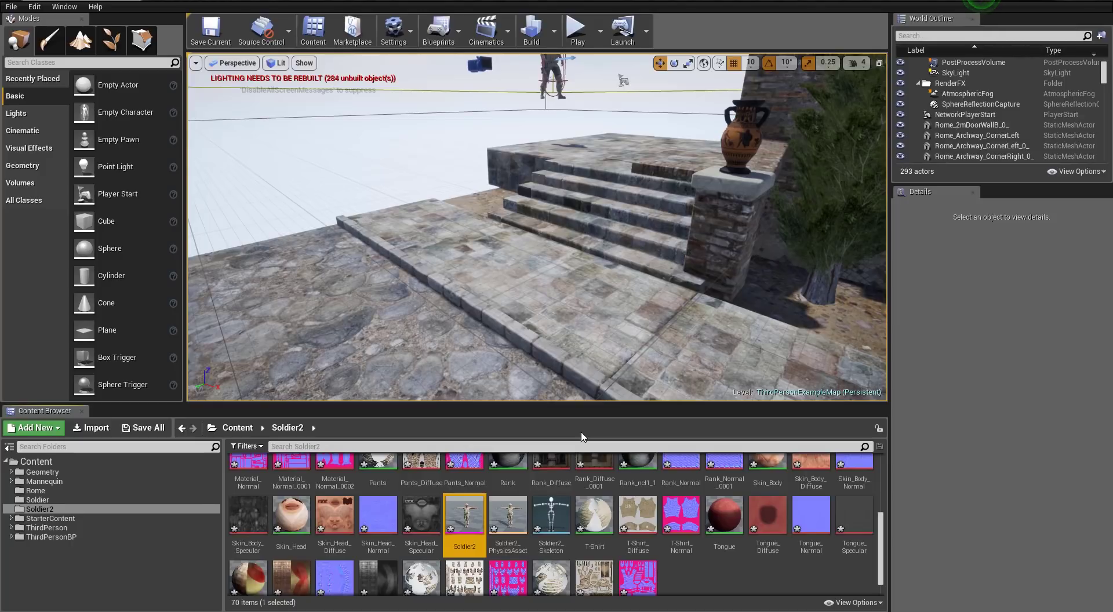
double_click(466, 518)
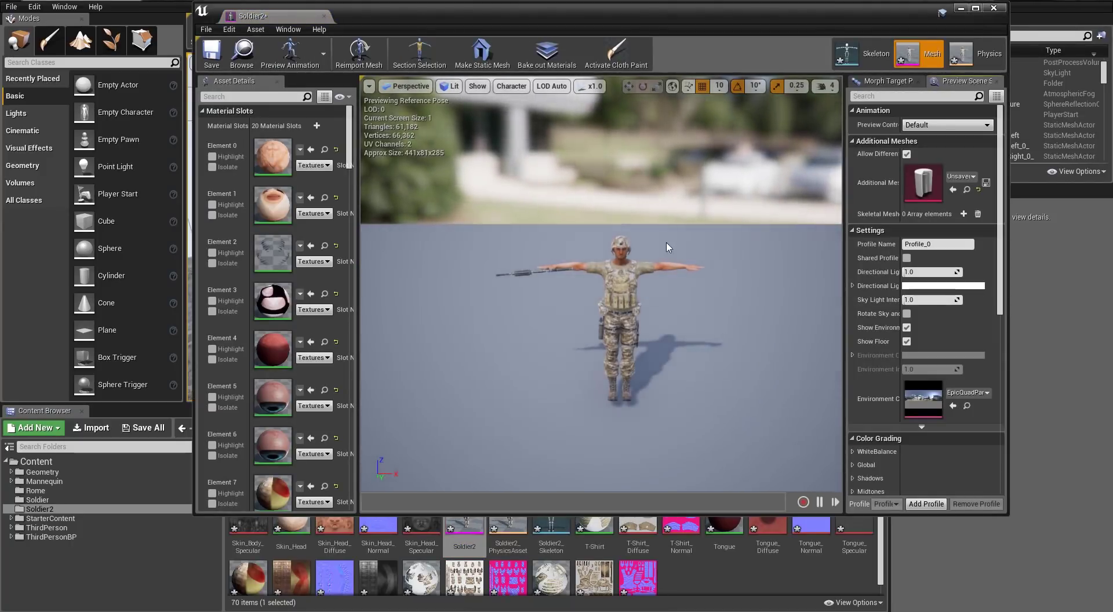
click(290, 54)
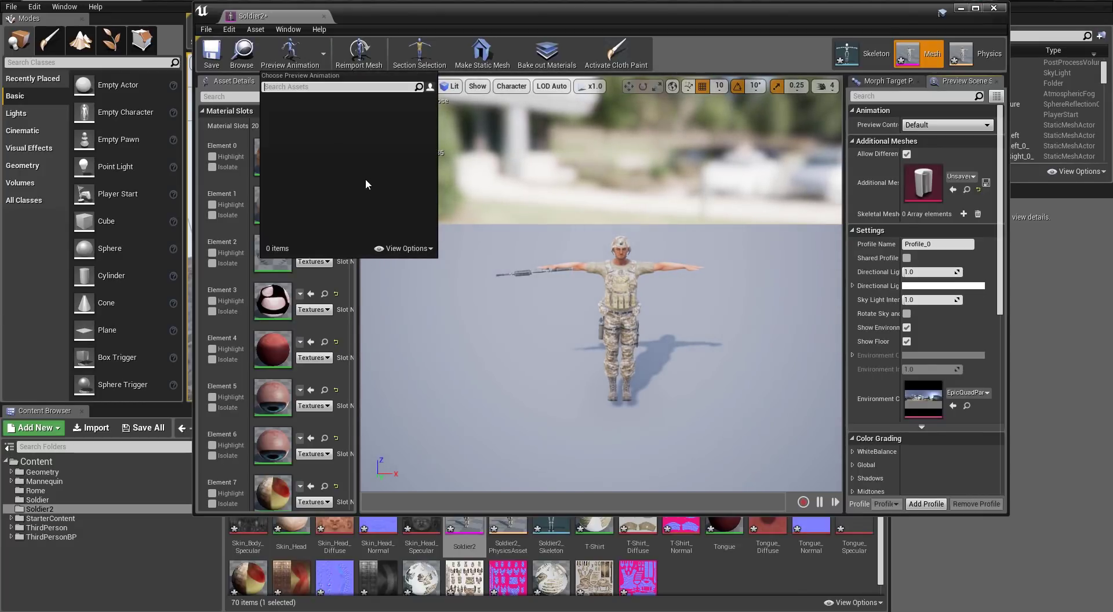
click(994, 10)
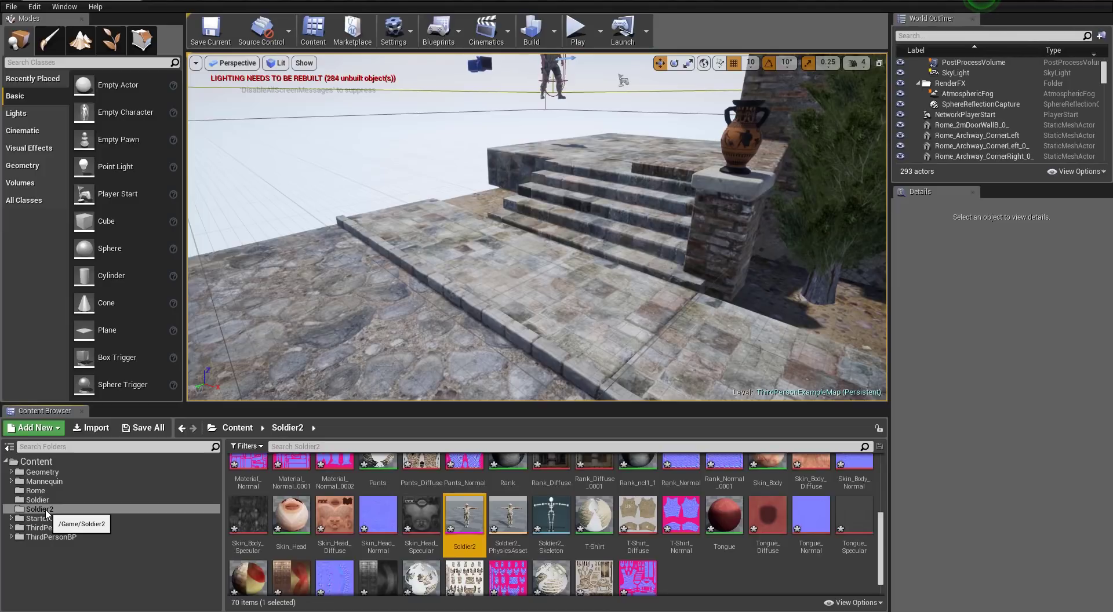
- Create a new folder named Animations under Content
click(34, 462)
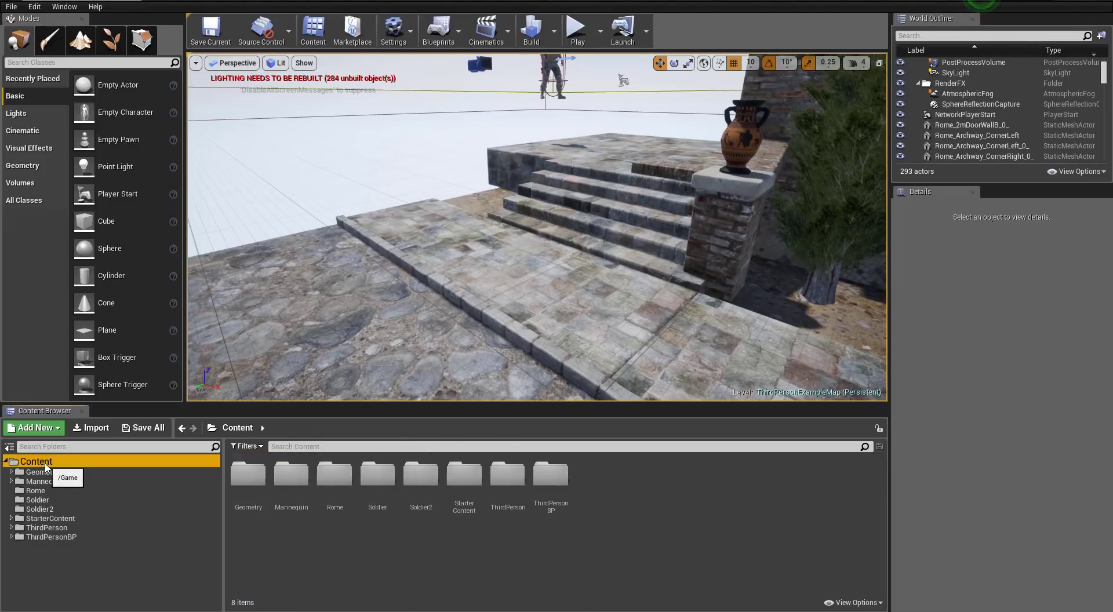
click(55, 428)
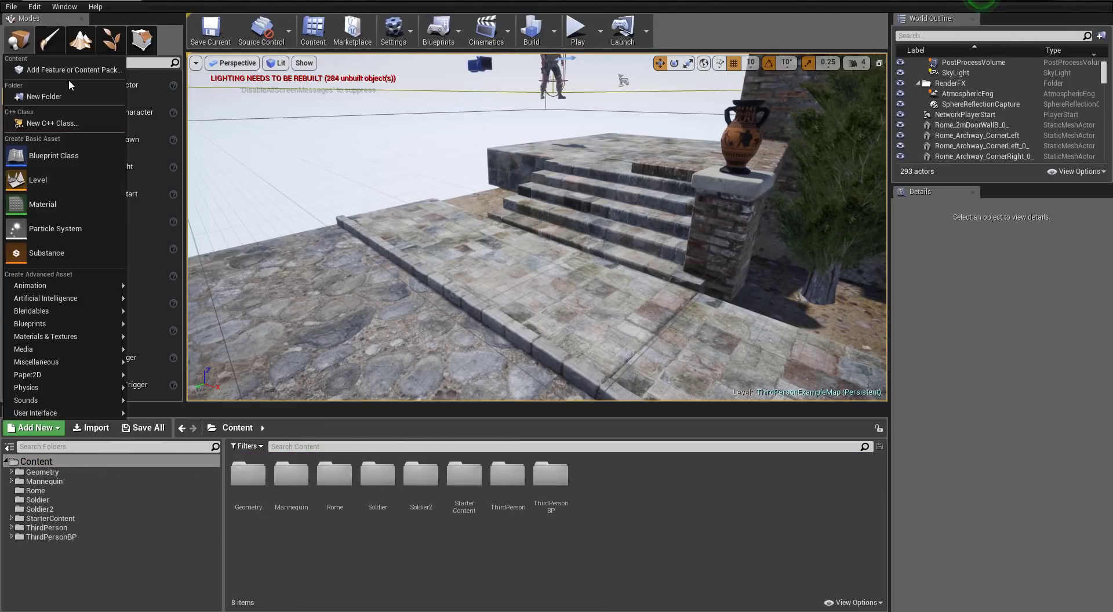
click(64, 96)
text(Animations)
key(Return)
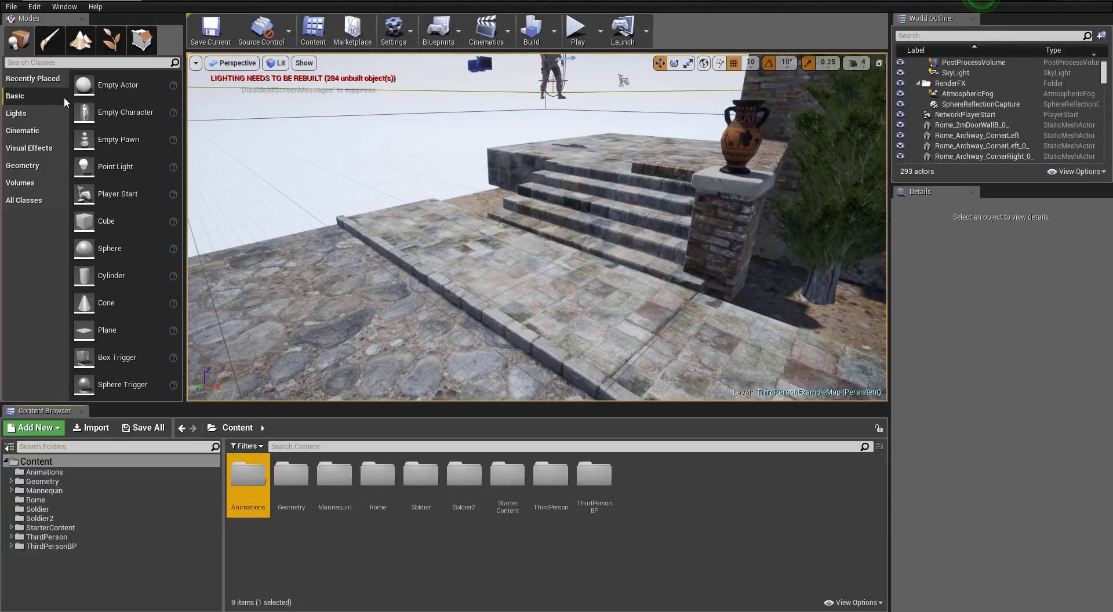
- Inside Animations, start importing the Walk and Idle FBX files
click(54, 474)
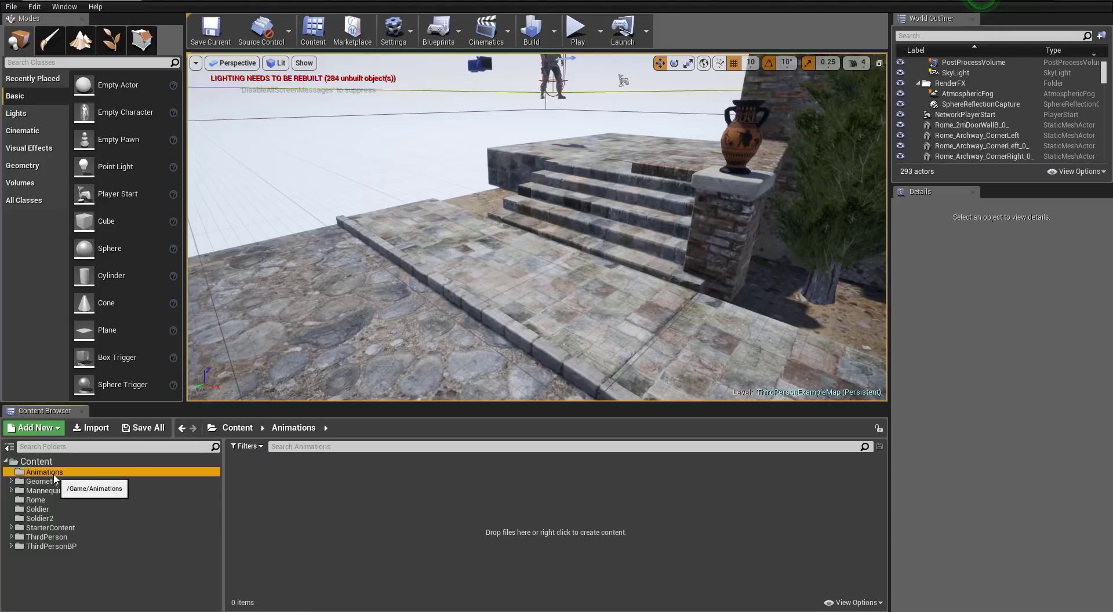
right_click(318, 504)
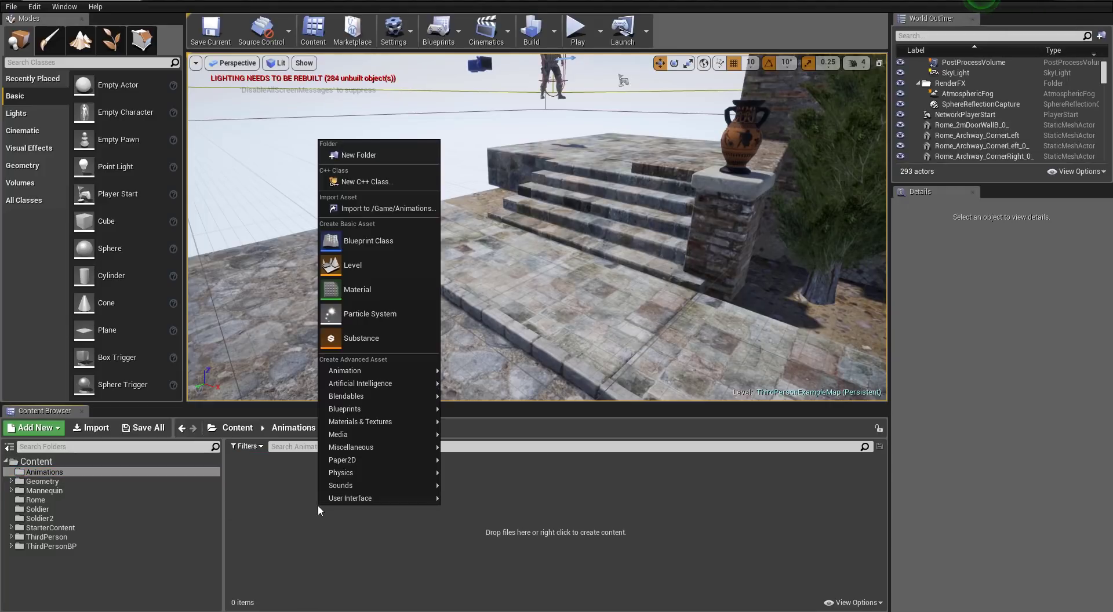
click(390, 208)
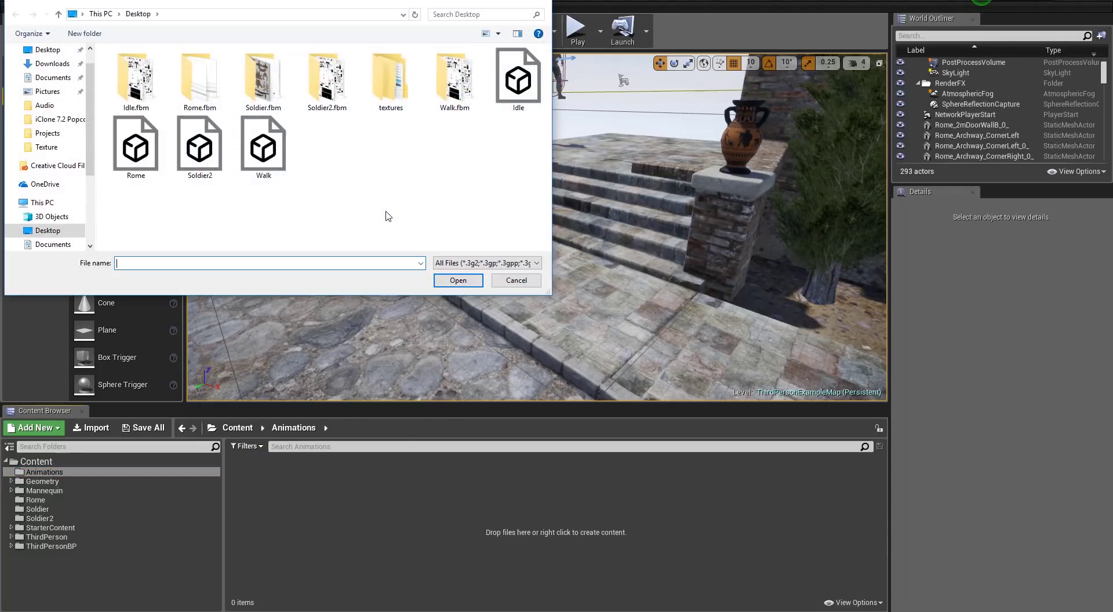
click(248, 156)
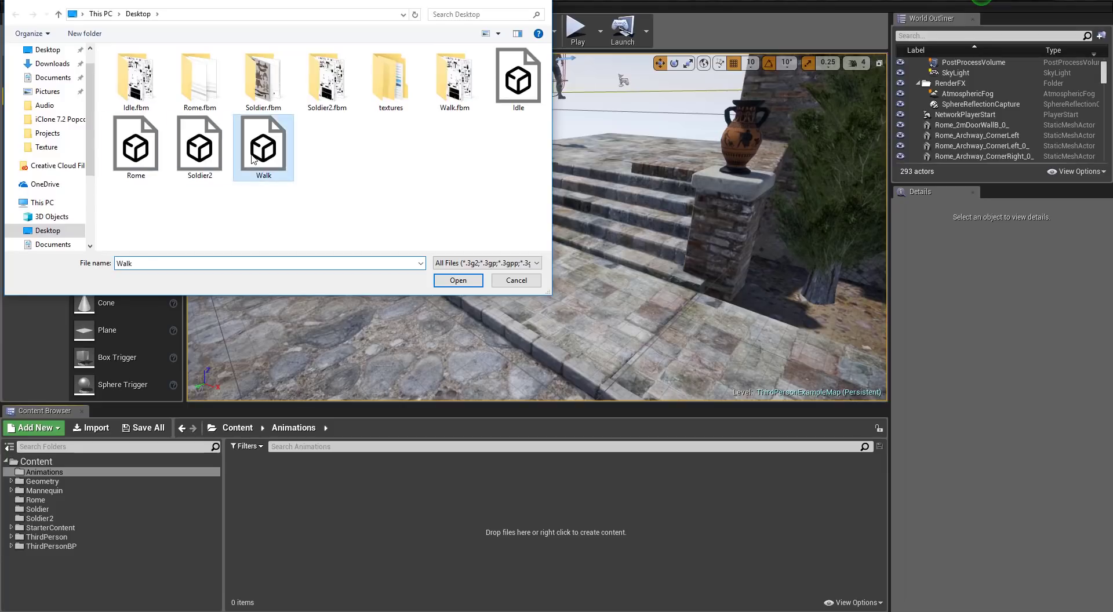
ctrl+click(508, 90)
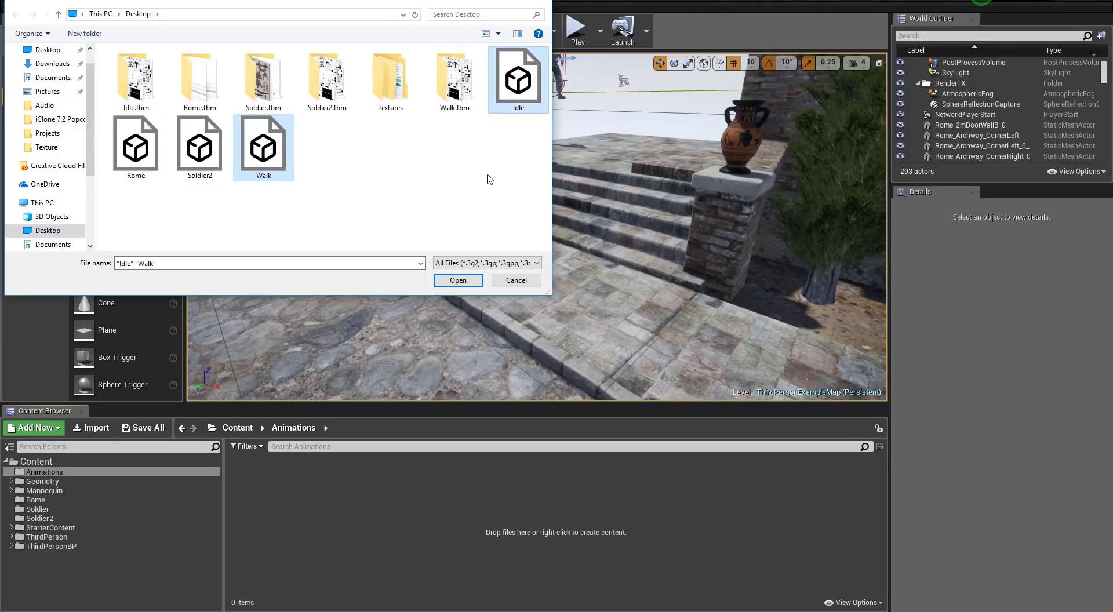
click(458, 280)
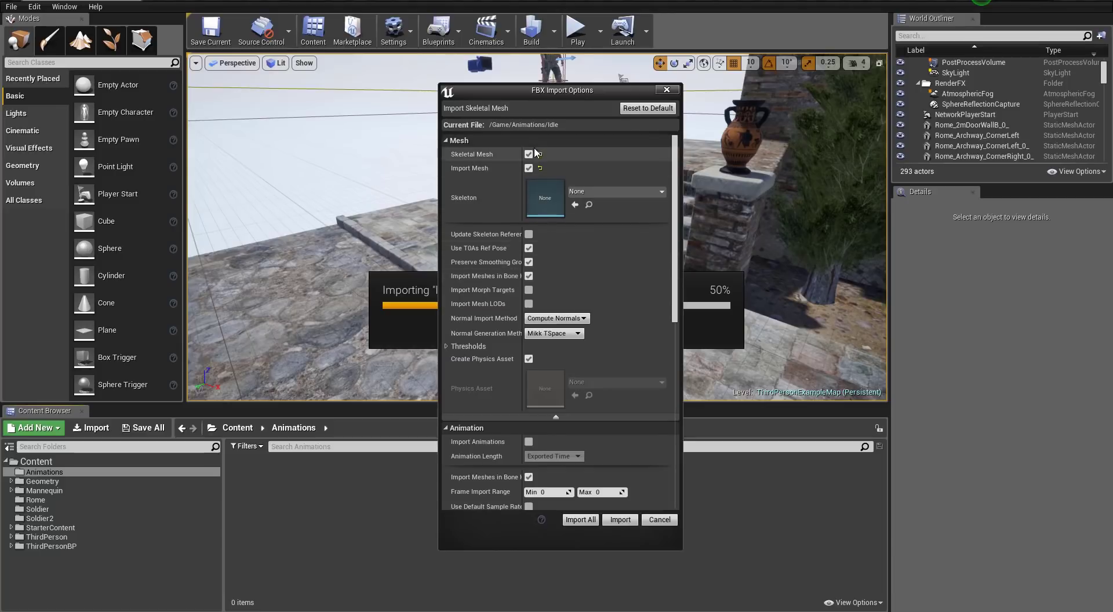
- Import Idle and Walk as animation only on Soldier2_Skeleton with Animated Time length, closing the message log
click(528, 169)
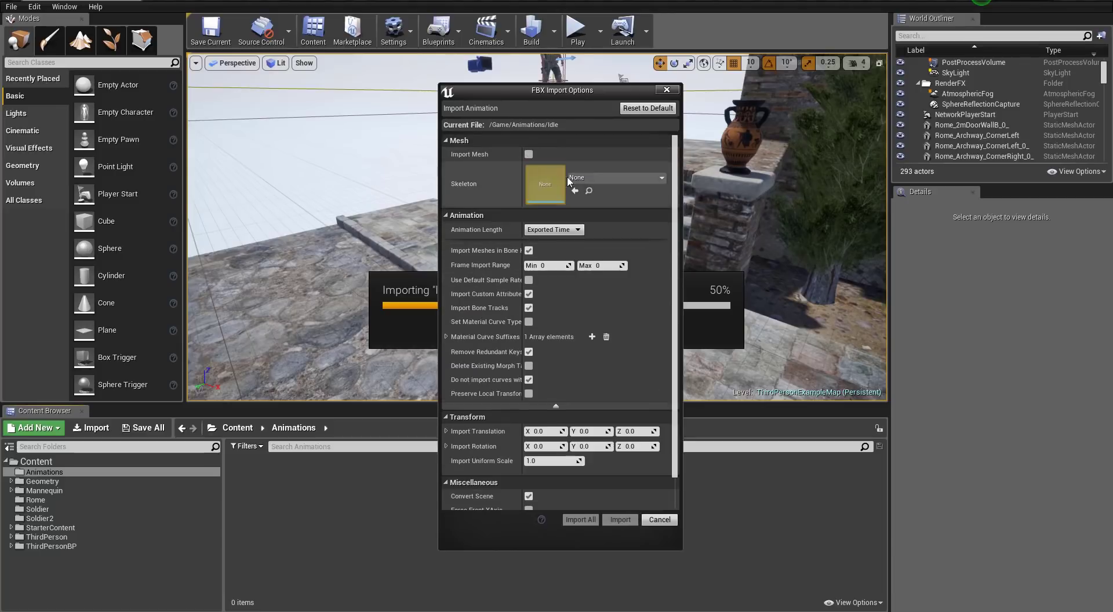
click(620, 178)
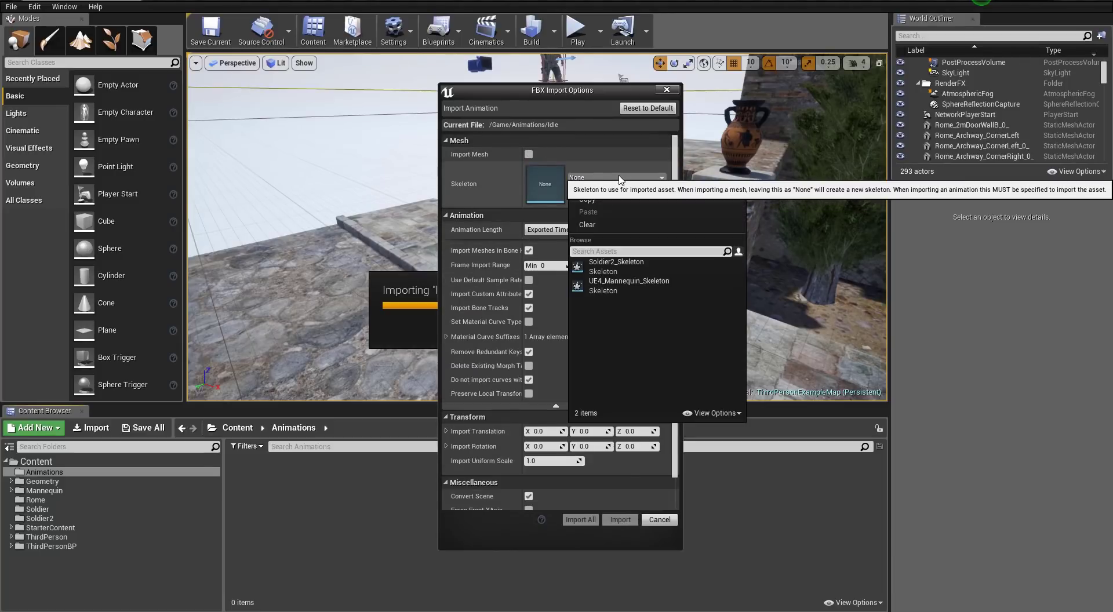
click(641, 266)
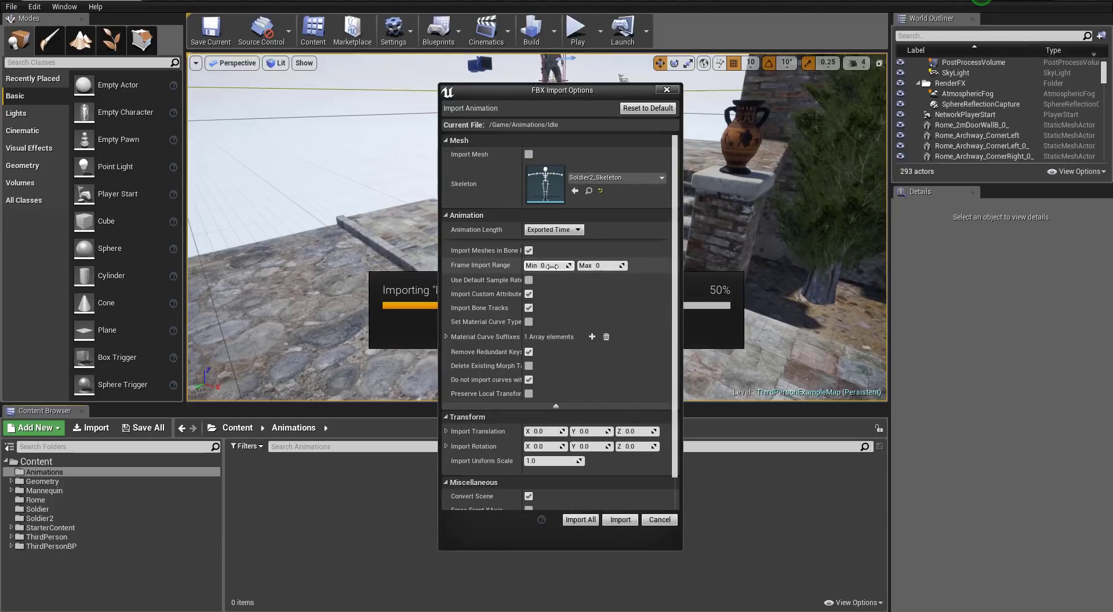
click(568, 231)
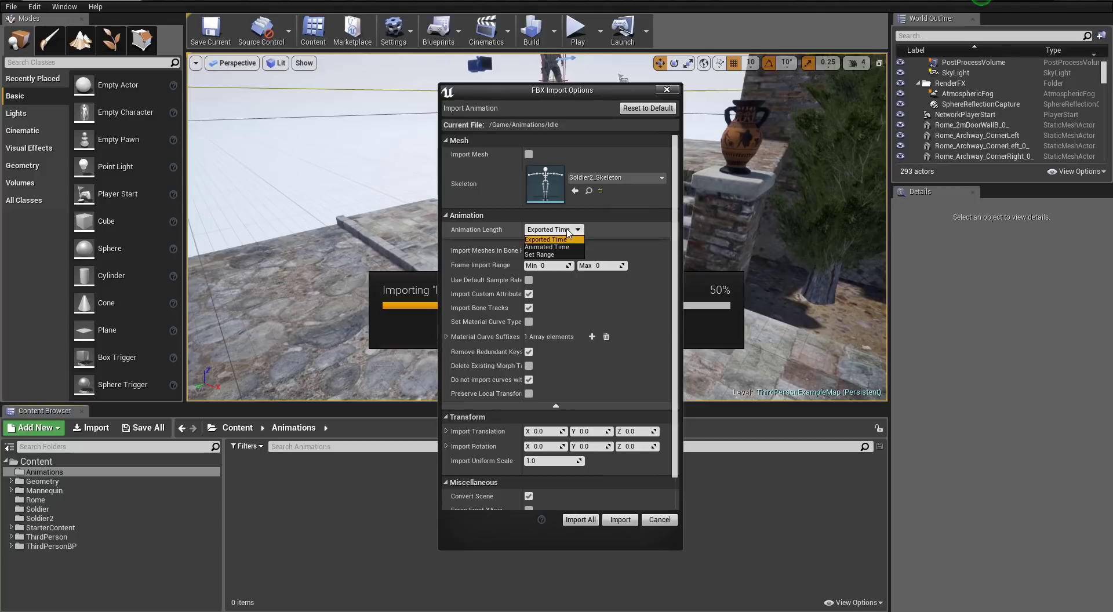
click(565, 250)
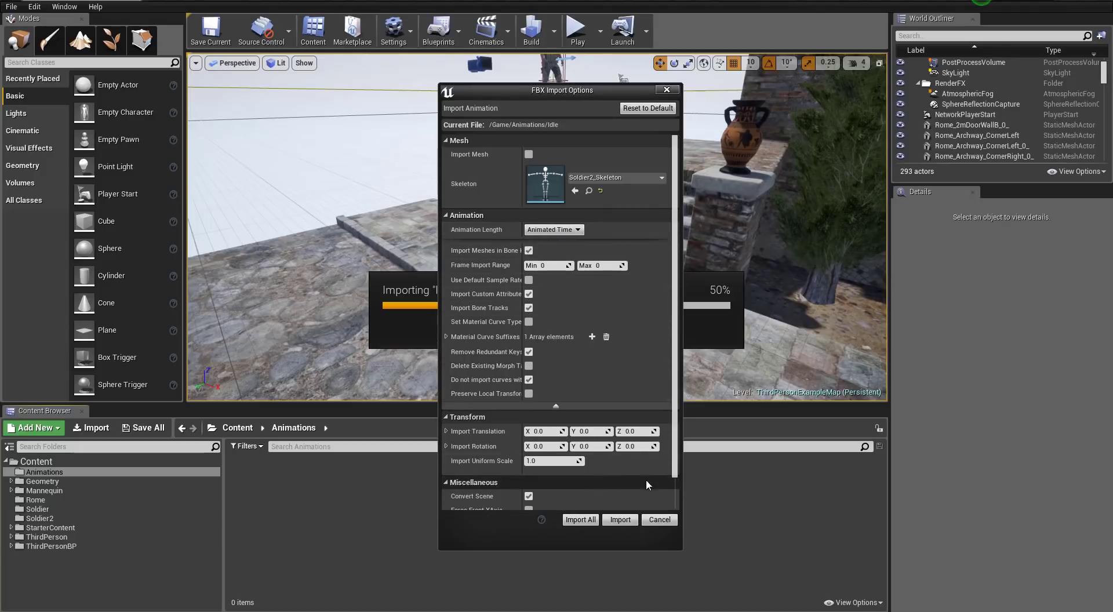
scroll(626, 493, down, 2)
click(618, 520)
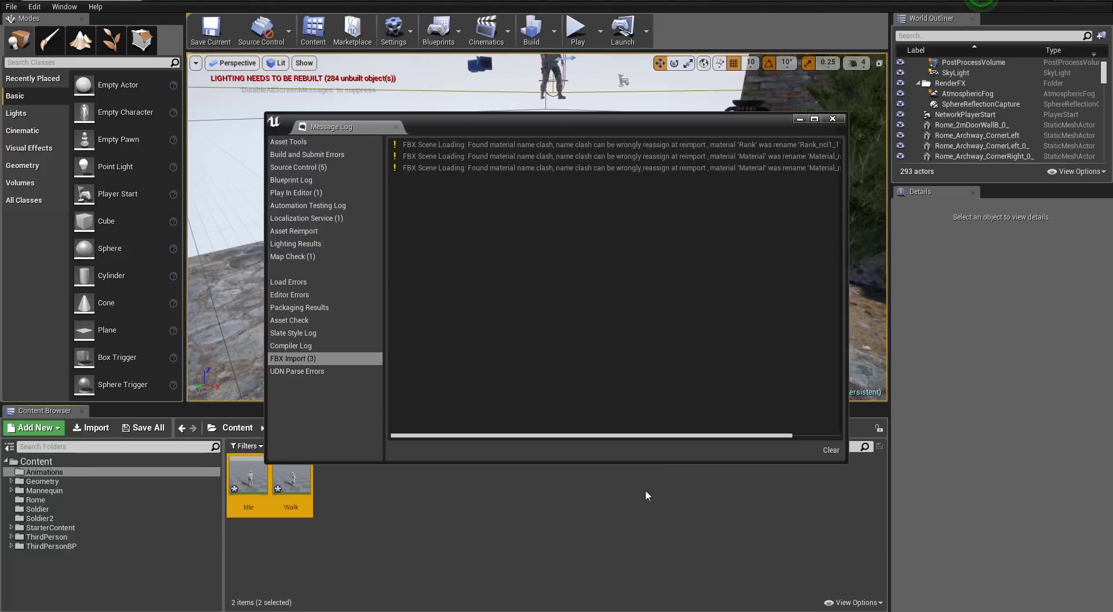
click(835, 117)
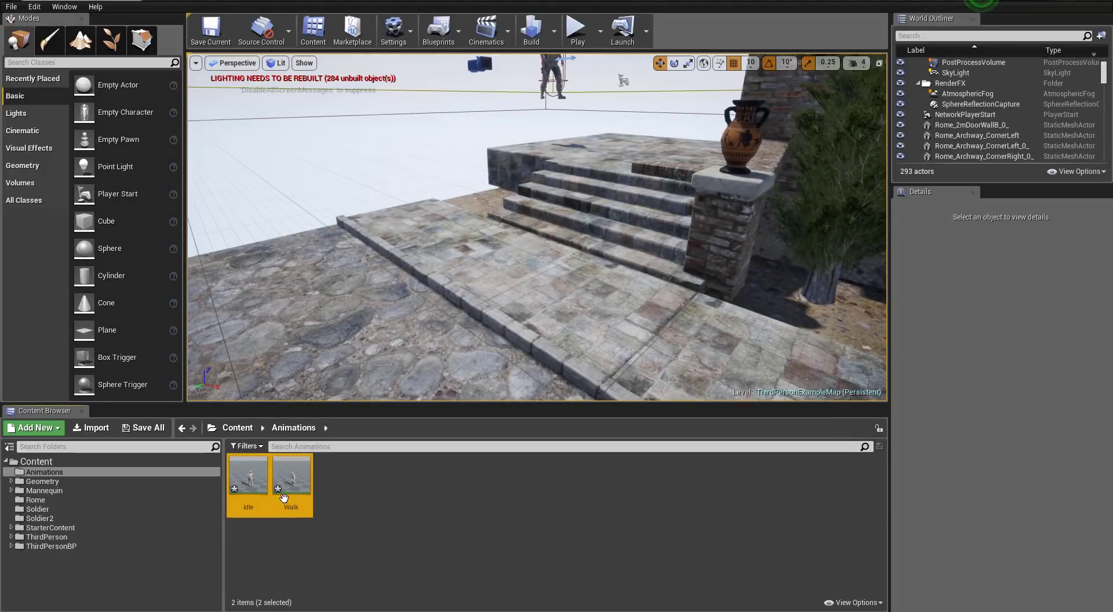
- Open the Idle animation to preview it playing on the soldier
click(291, 481)
click(254, 472)
double_click(254, 472)
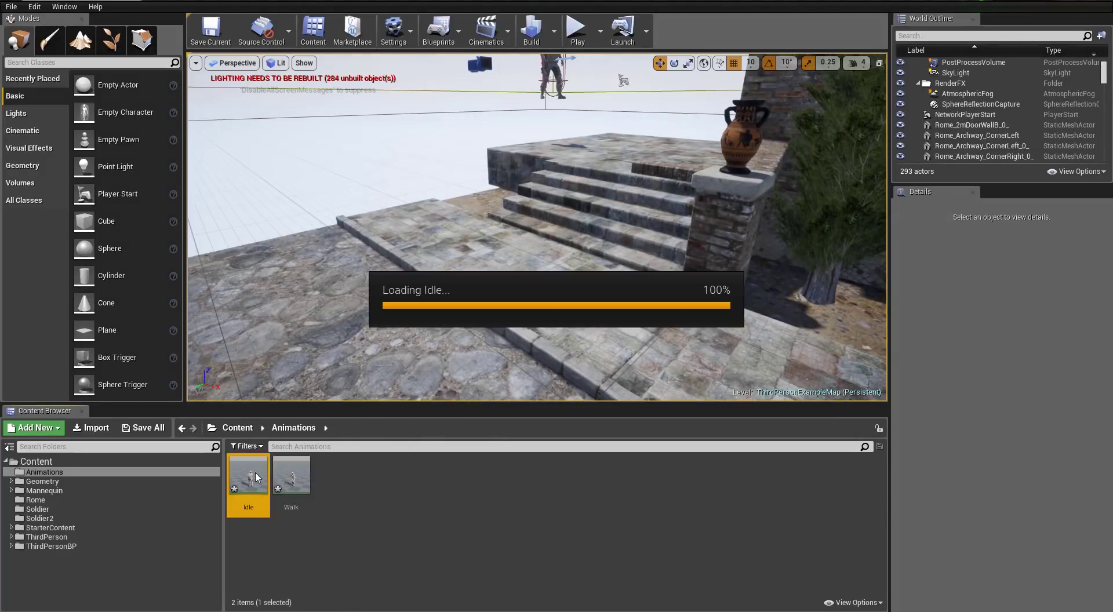
scroll(633, 230, up, 5)
scroll(601, 206, down, 5)
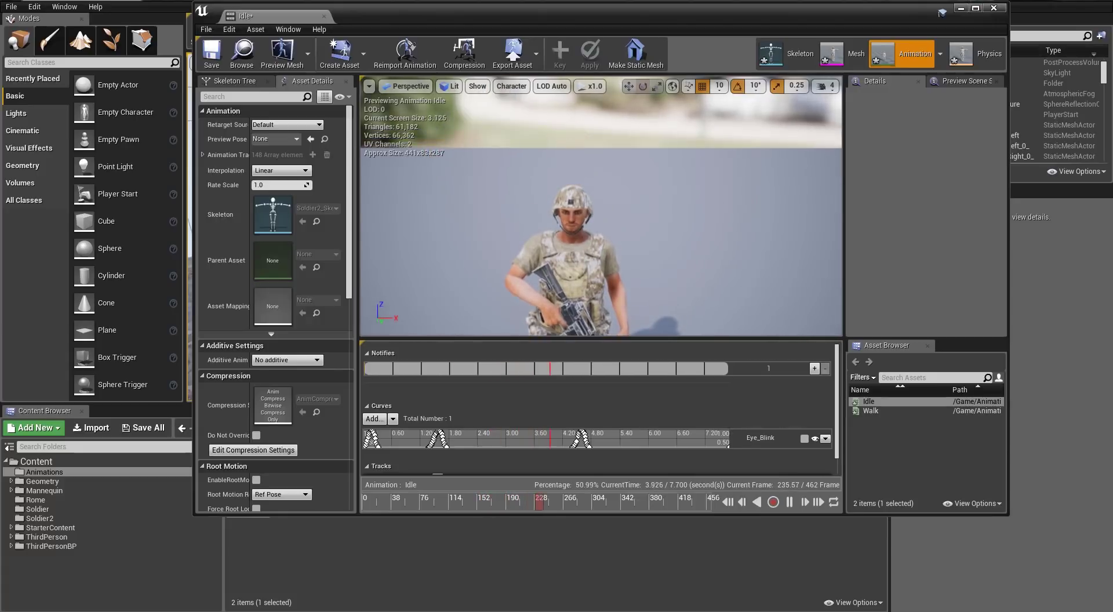
scroll(600, 206, up, 4)
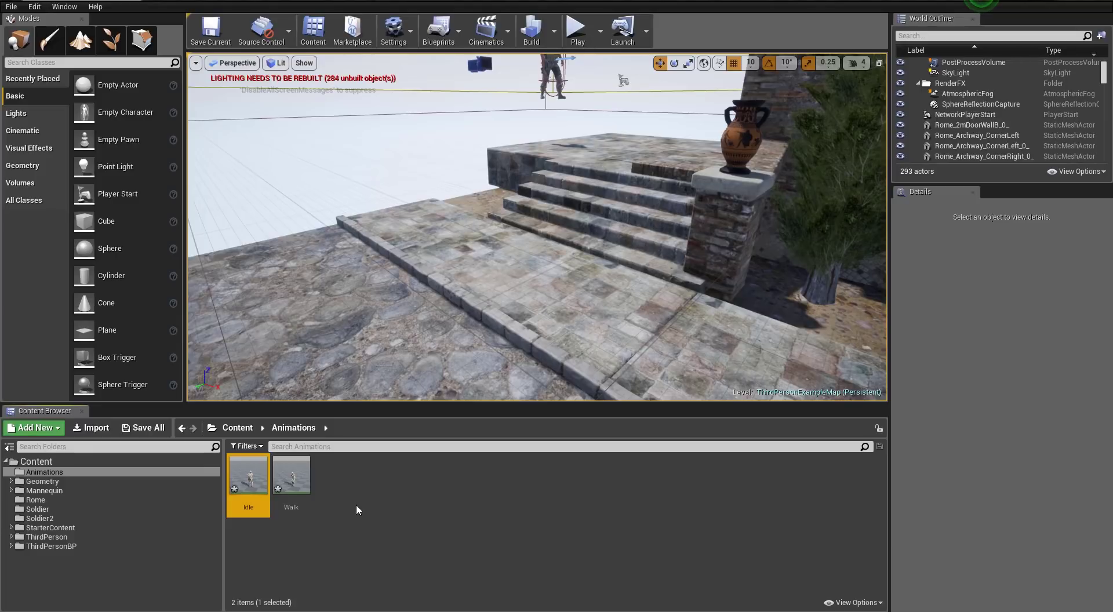
- Go to ThirdPersonBP and open its Blueprints folder
click(36, 547)
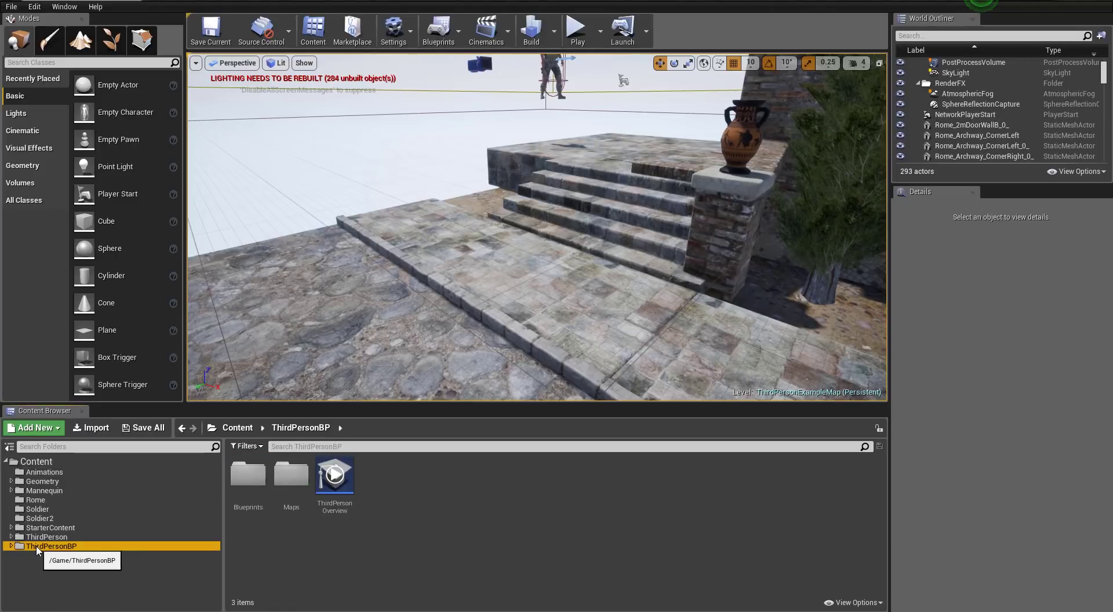
click(256, 475)
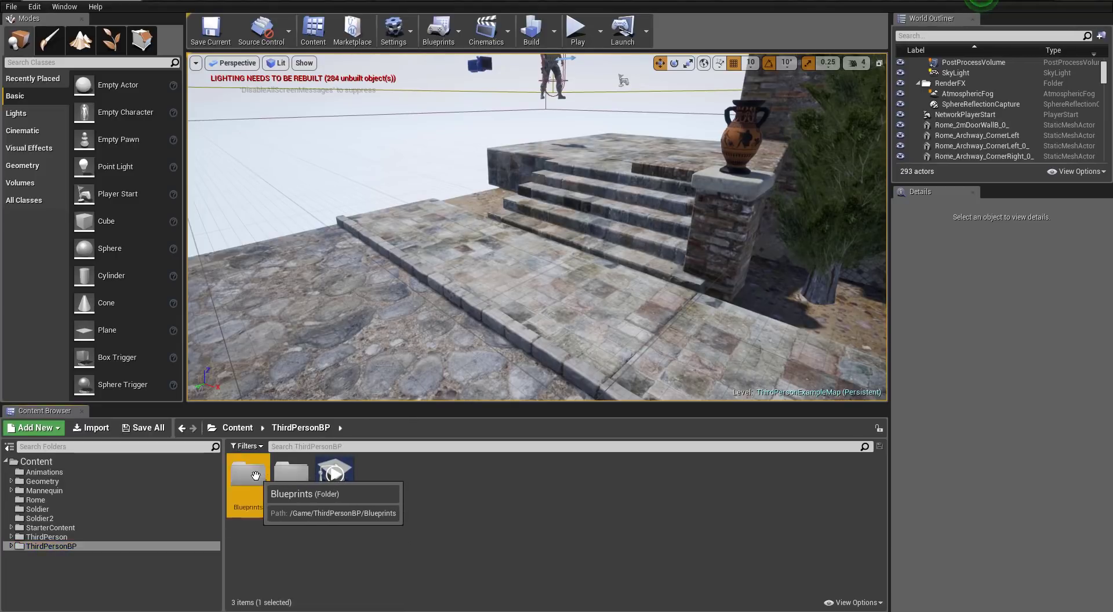
double_click(255, 476)
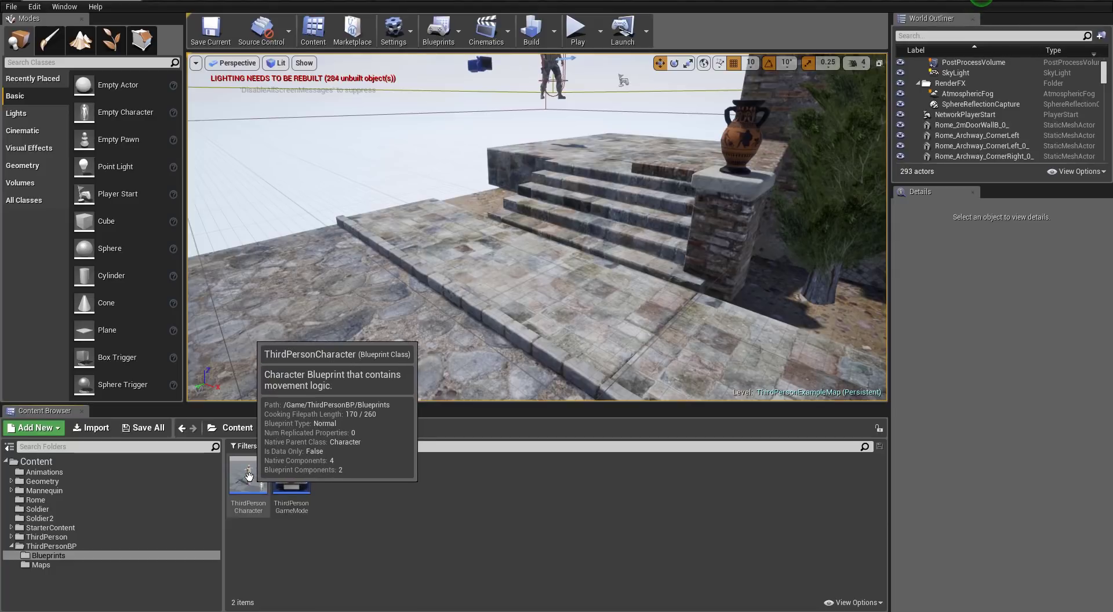
- Duplicate ThirdPersonCharacter and name the copy BP_Soldier2
right_click(248, 476)
click(310, 276)
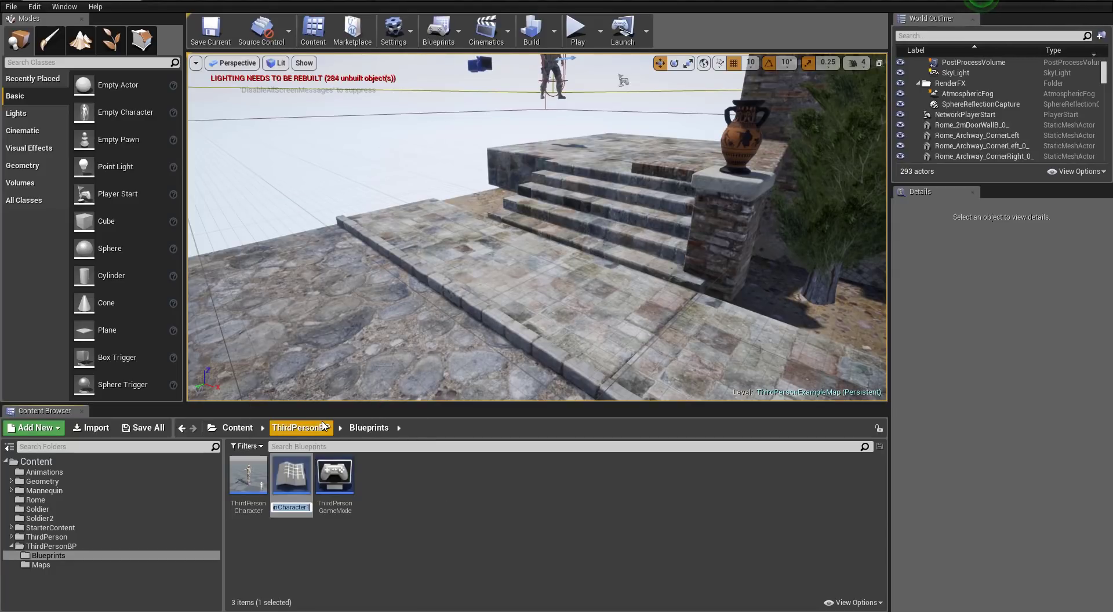
text(BP_Soldier2)
key(Return)
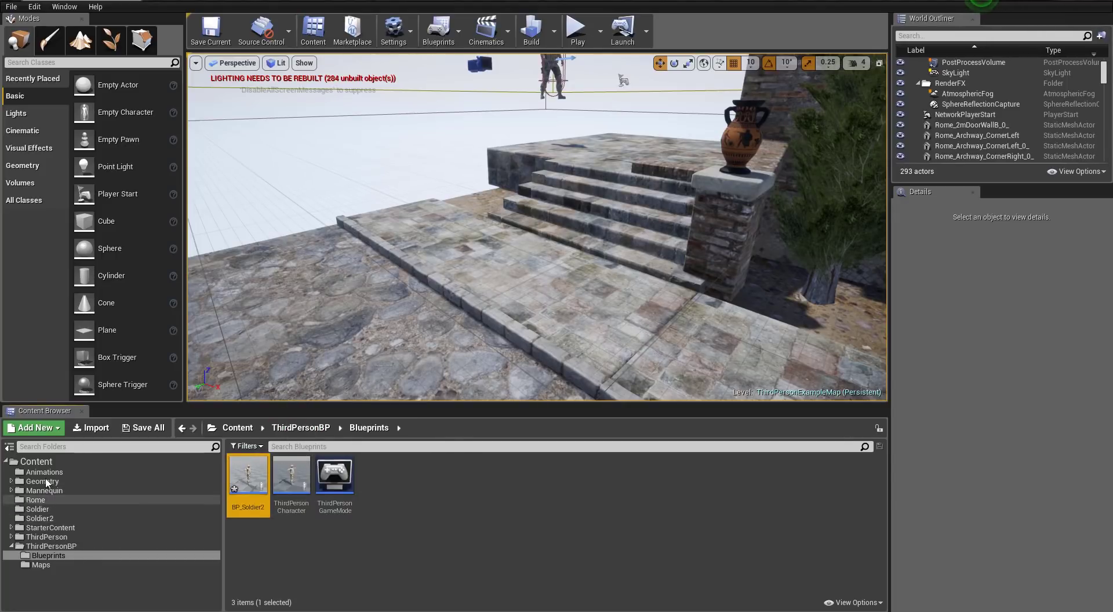
- Create a new folder named Soldier_Blueprints under Content
click(34, 427)
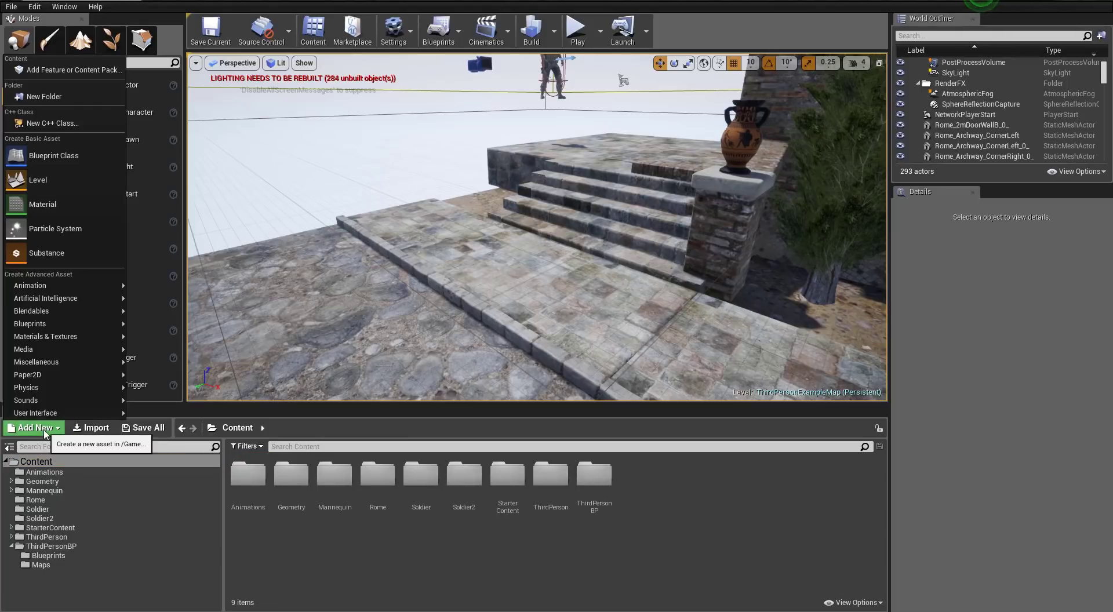
click(45, 97)
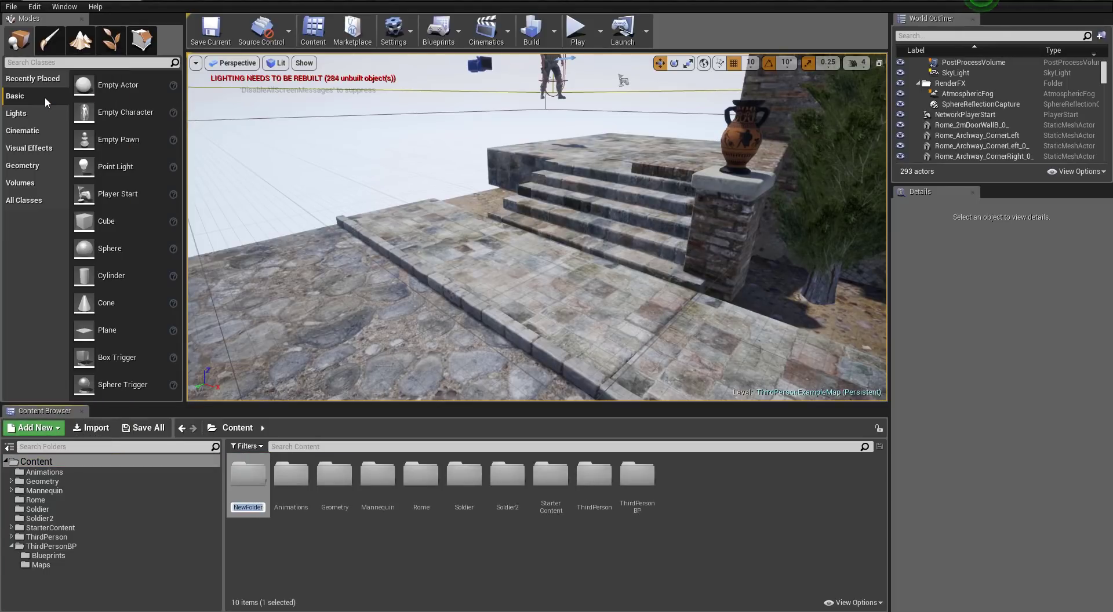
text(Soldier_)
text(Blueprints)
key(Return)
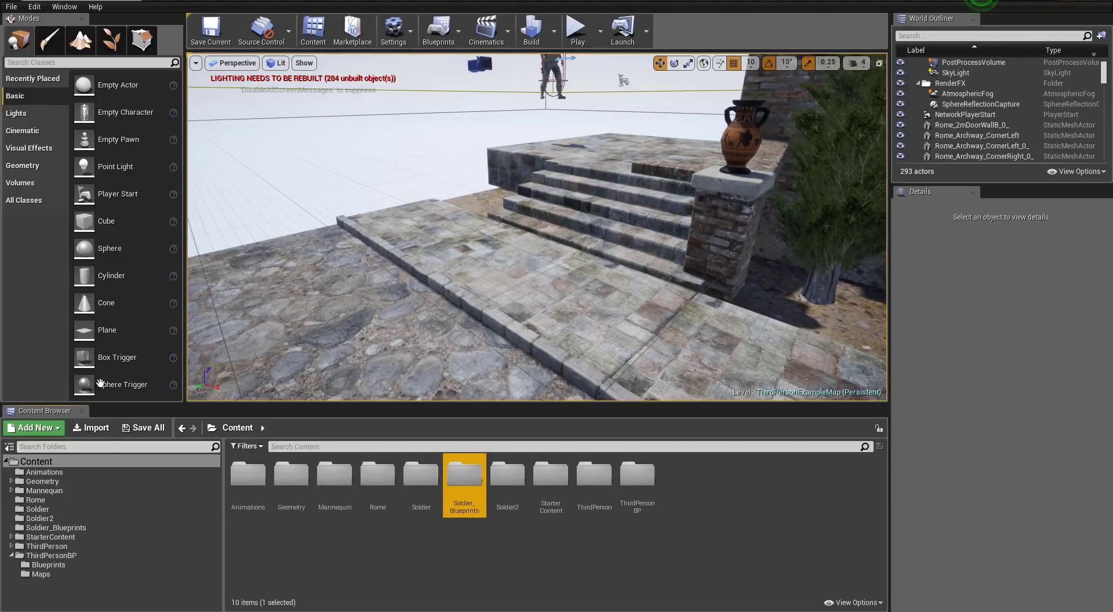
- Move BP_Soldier2 from ThirdPersonBP Blueprints into Soldier_Blueprints and open that folder
click(47, 564)
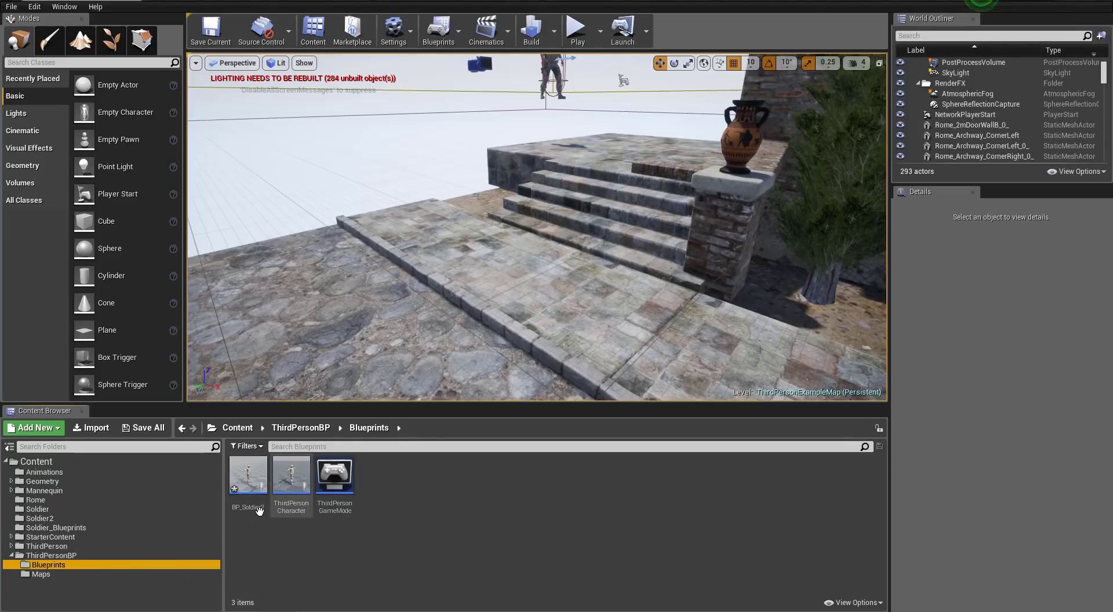
drag(260, 509, 62, 527)
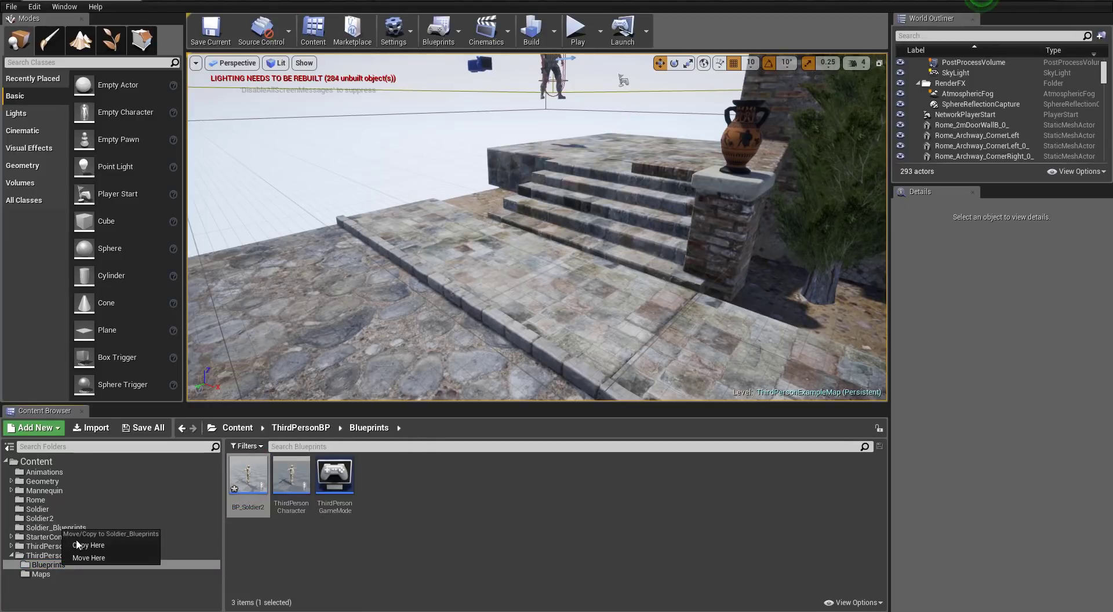
click(95, 560)
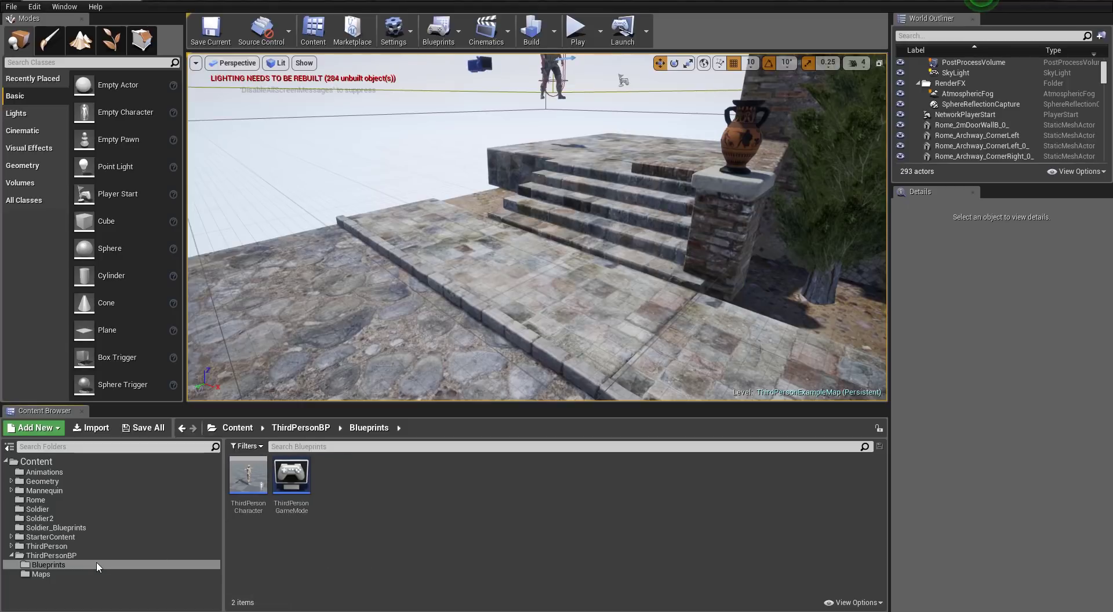
click(78, 528)
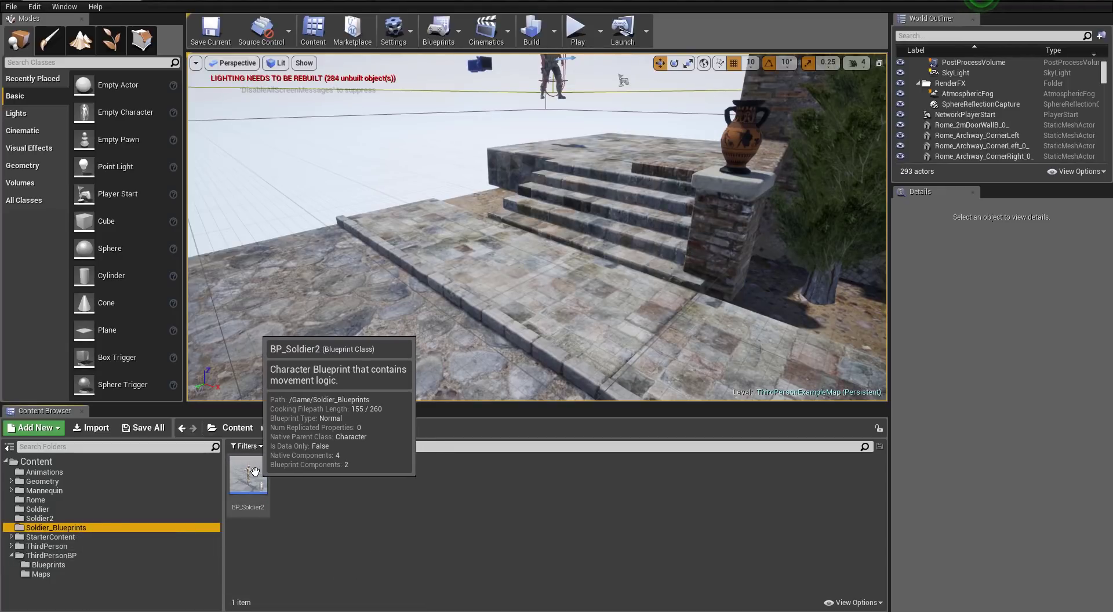
- In BP_Soldier2's viewport, set the Mesh component's skeletal mesh to Soldier2
double_click(249, 474)
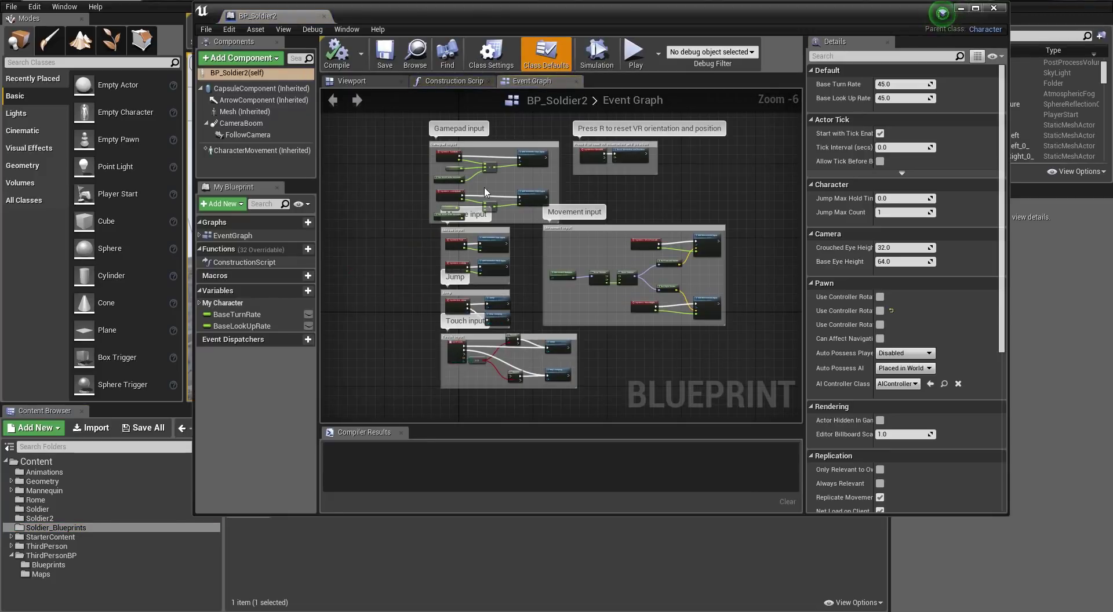
click(364, 84)
click(243, 111)
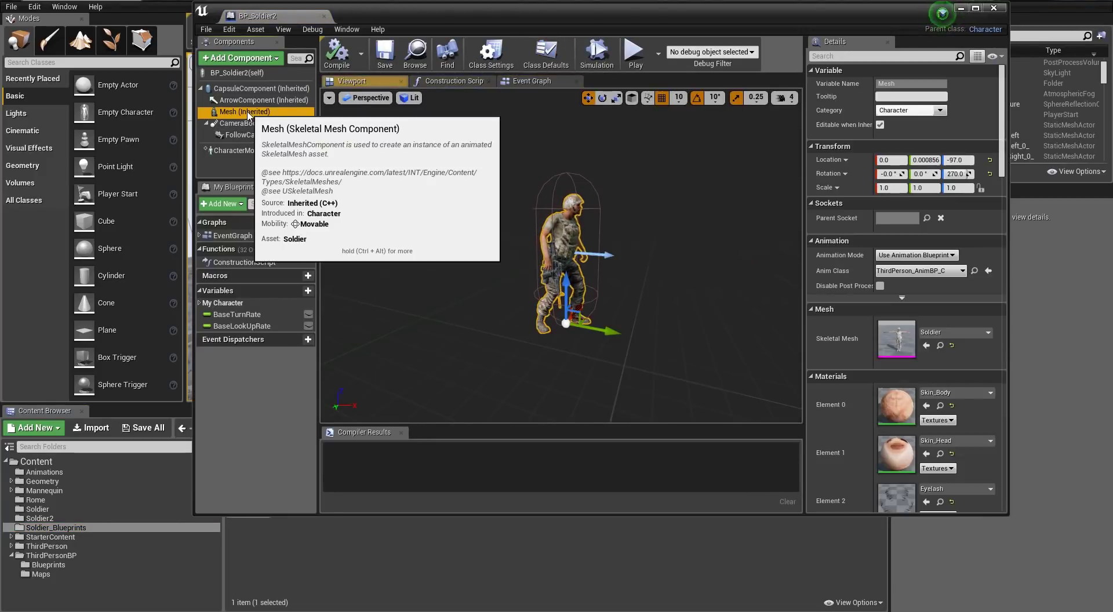
click(953, 333)
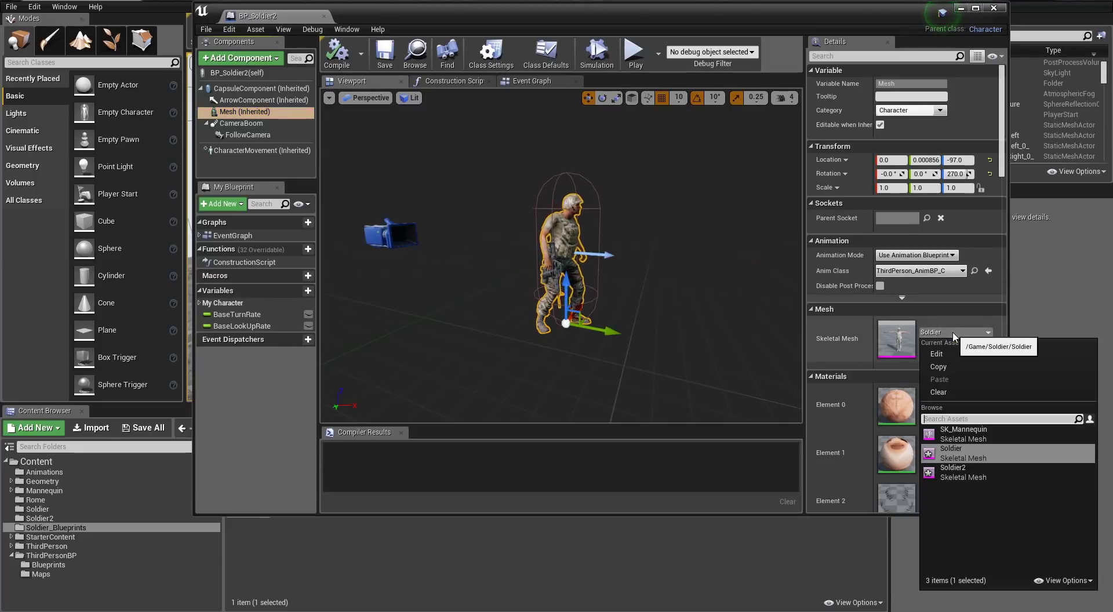
click(954, 474)
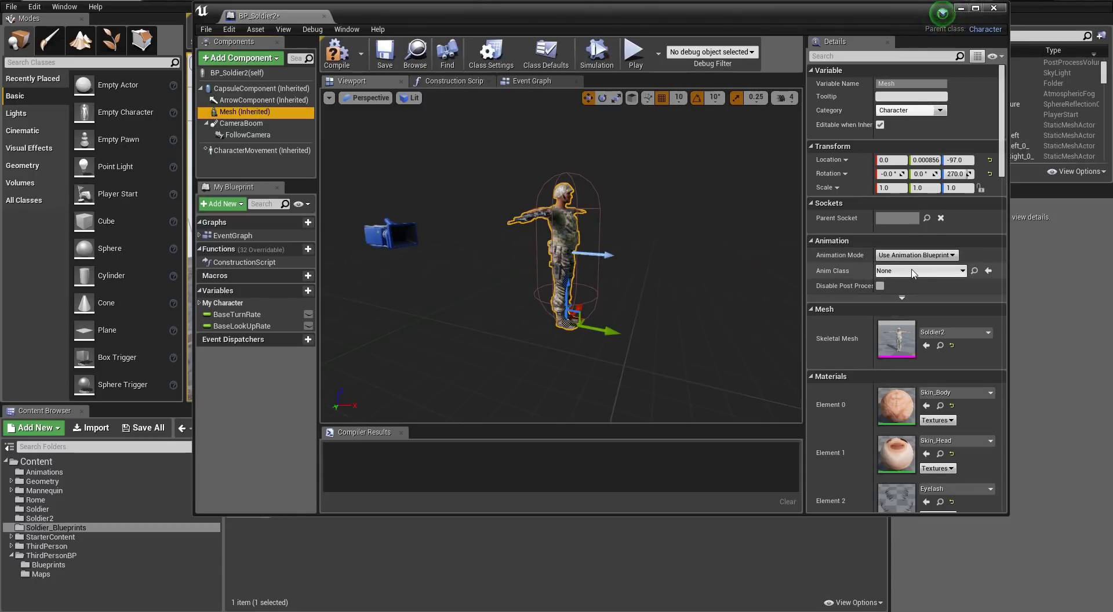
- Compile and save BP_Soldier2, then close the blueprint editor
click(337, 52)
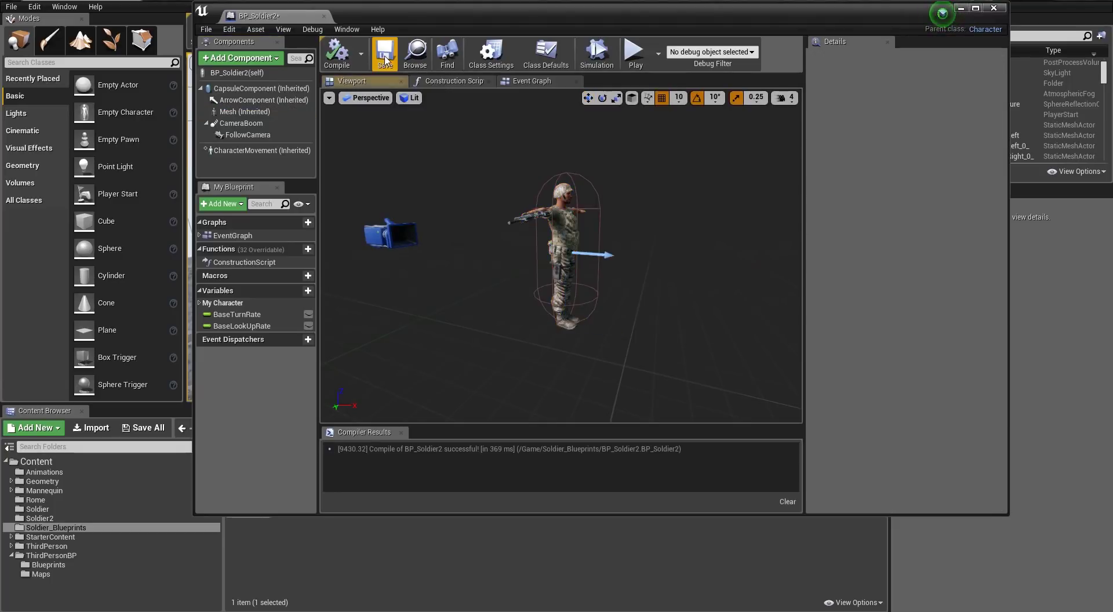
click(385, 58)
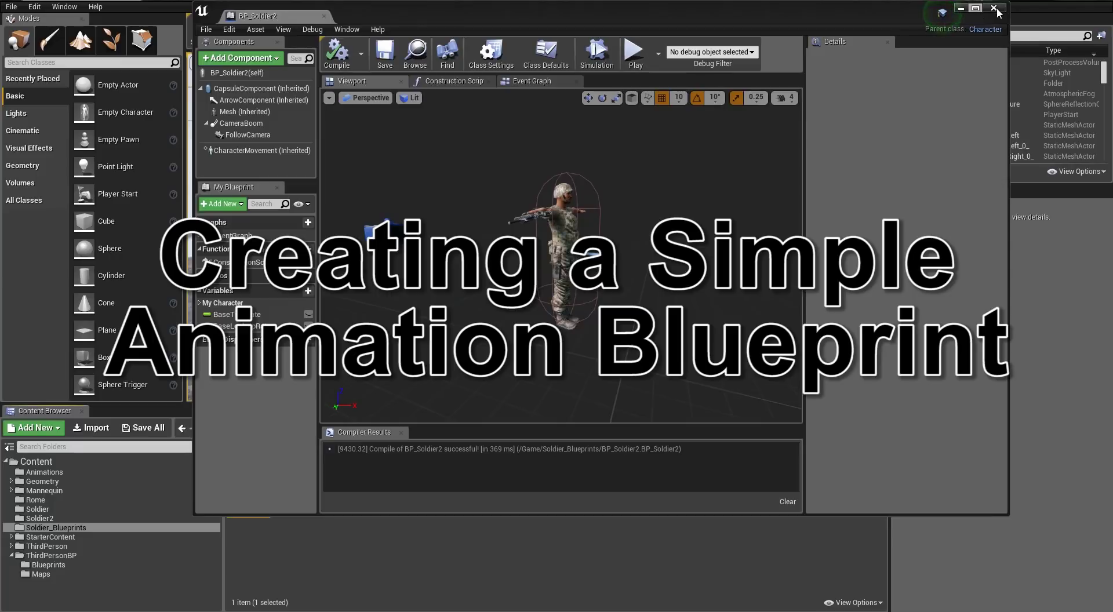
click(996, 9)
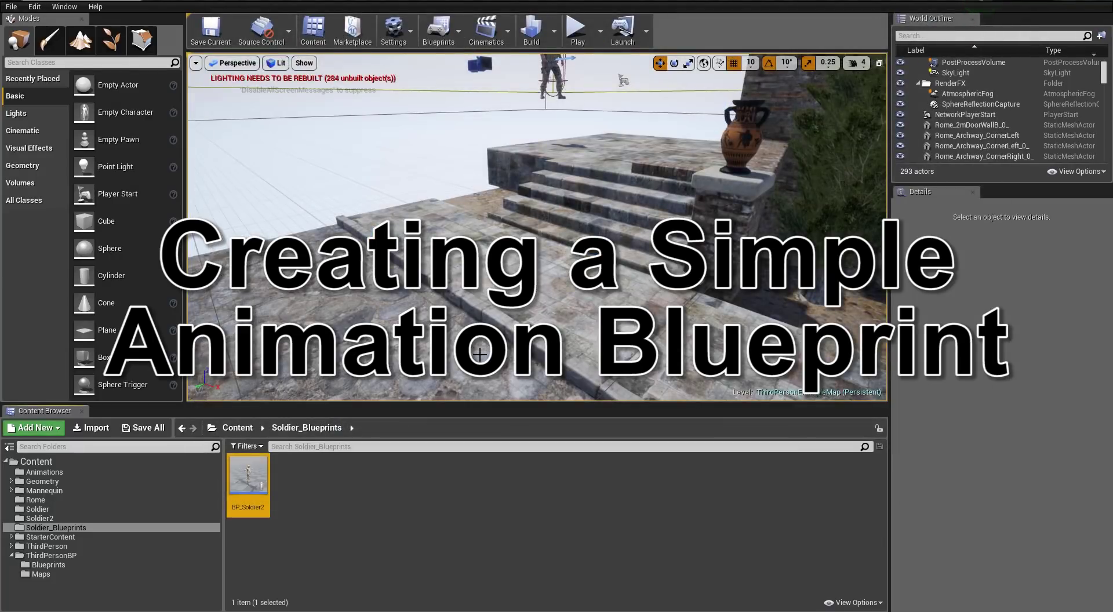
- Add an Animation Blueprint targeting Soldier2_Skeleton in Soldier_Blueprints, named ABP_Soldier2
right_click(355, 521)
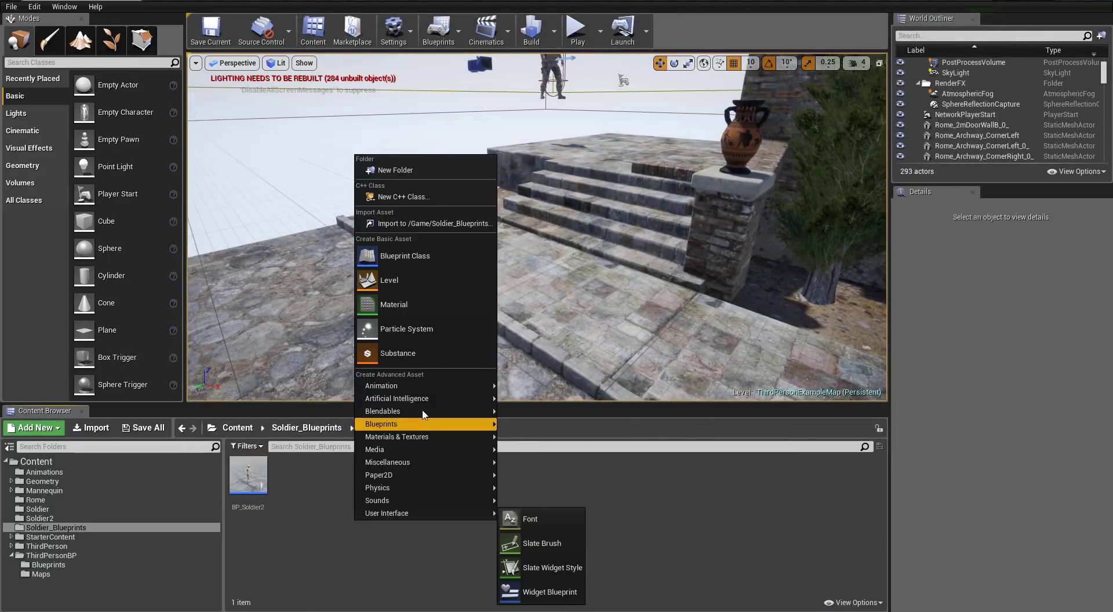
mouse_move(459, 385)
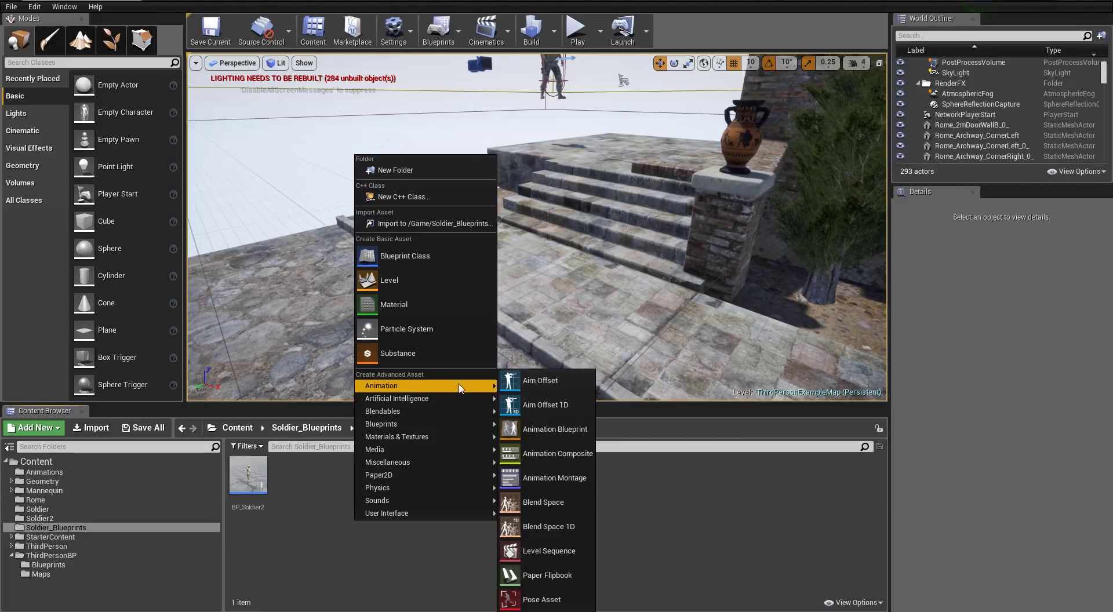
click(556, 434)
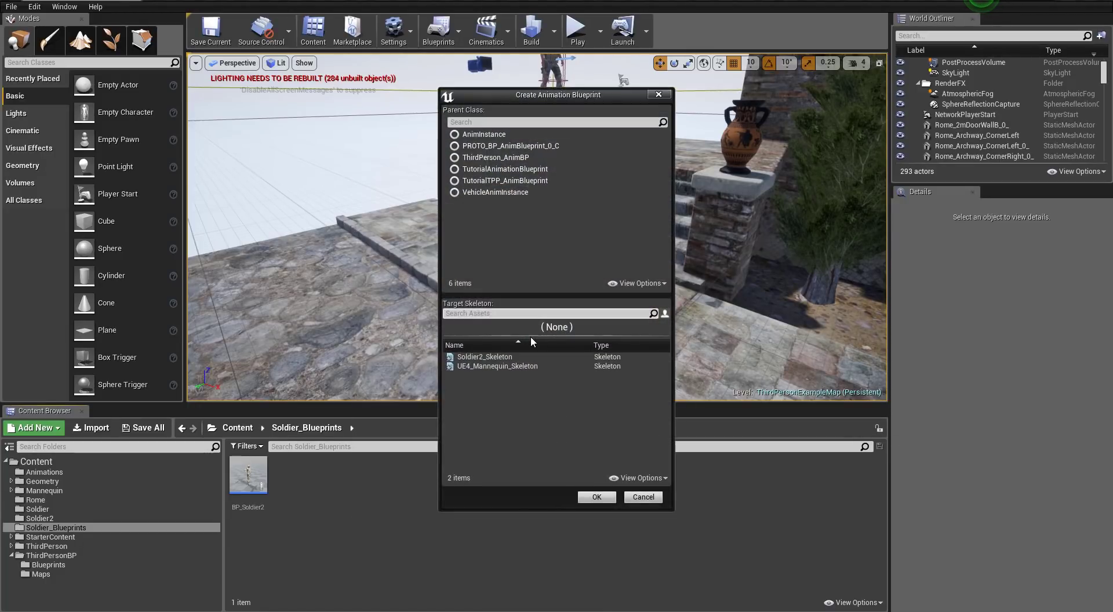
click(491, 357)
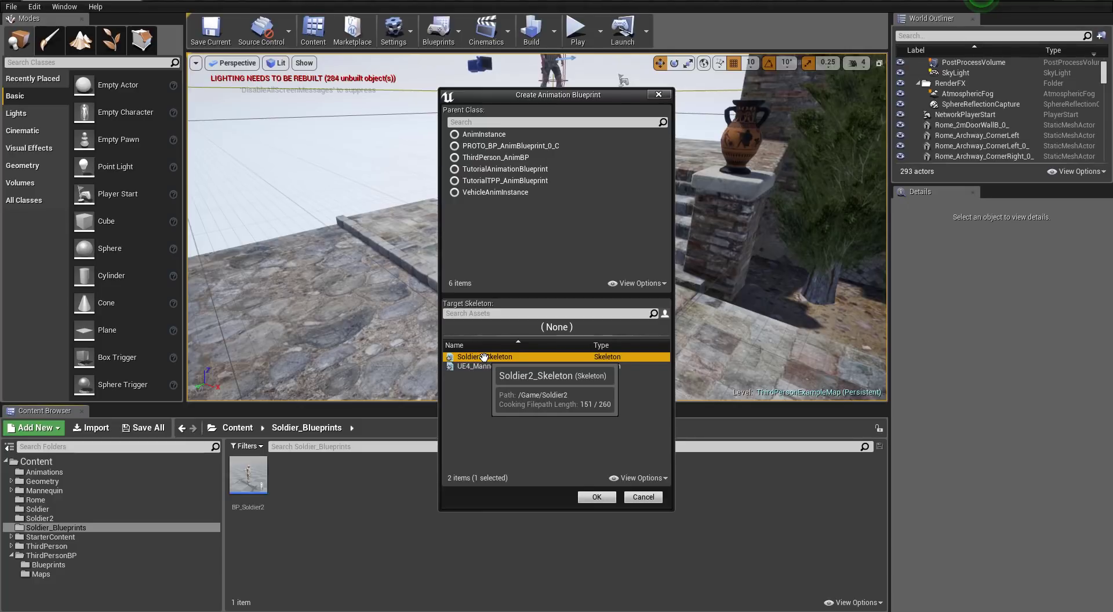
click(588, 501)
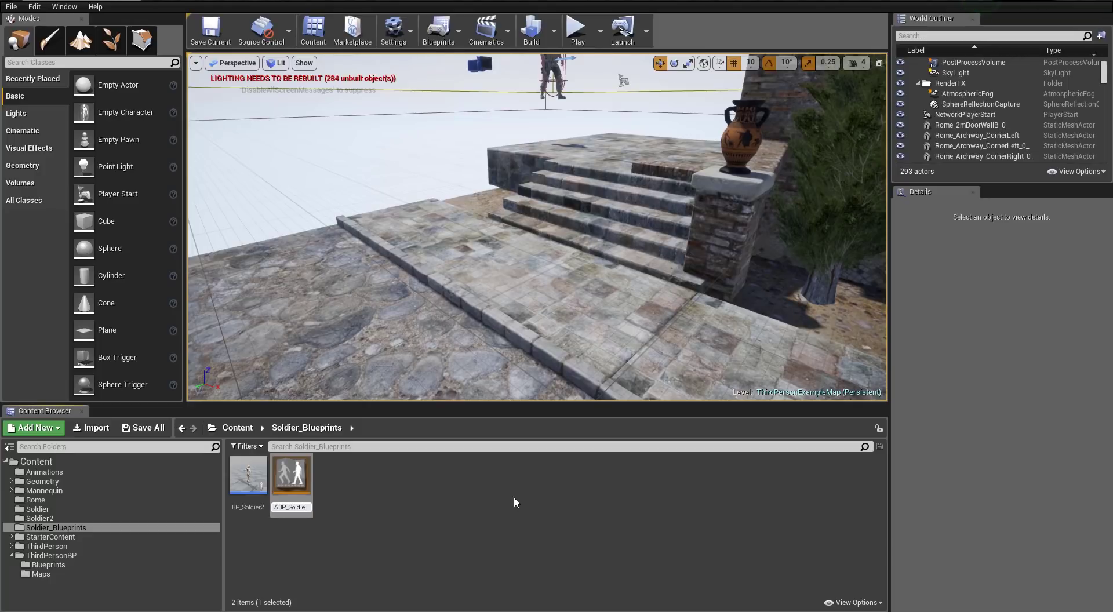
text(ABP_Soldier2)
key(Return)
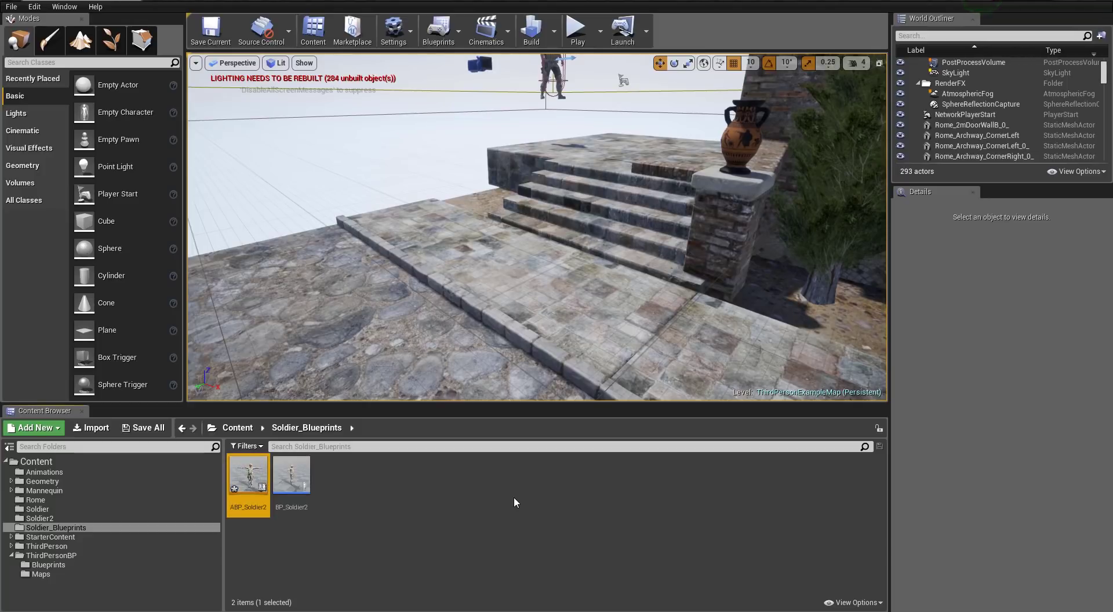
- Open ABP_Soldier2 and inspect the Idle and Walk assets, briefly opening Idle's editor
double_click(250, 476)
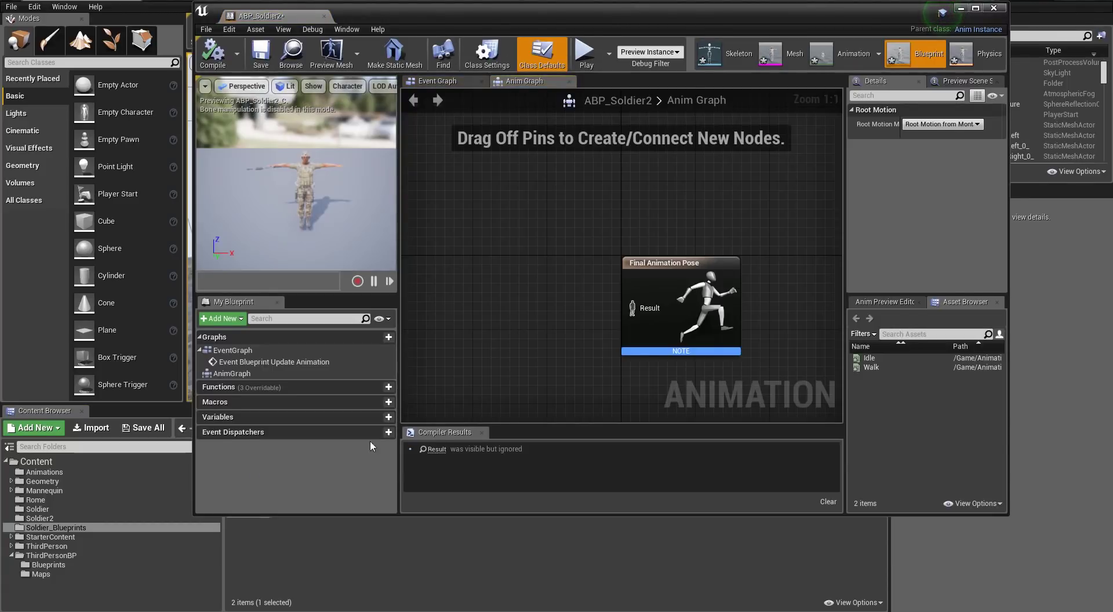
click(689, 271)
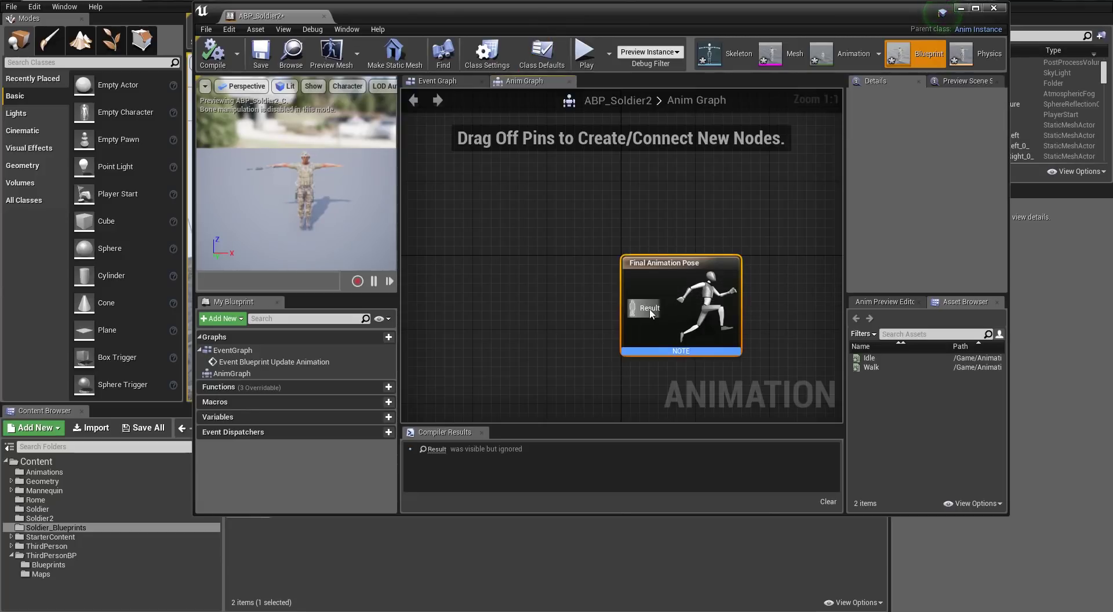
click(870, 358)
click(874, 368)
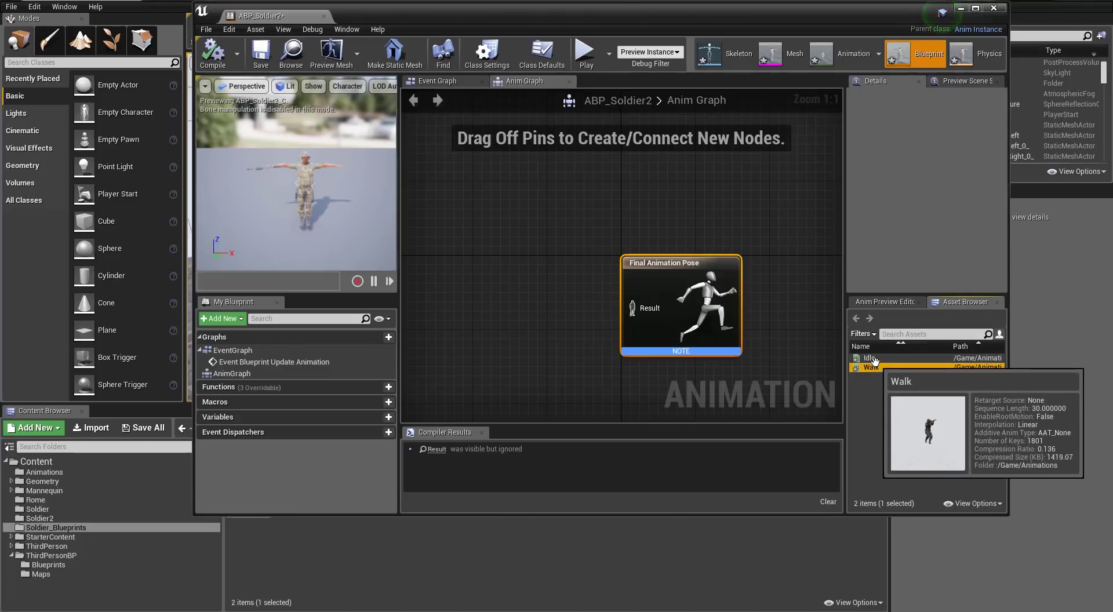
click(873, 359)
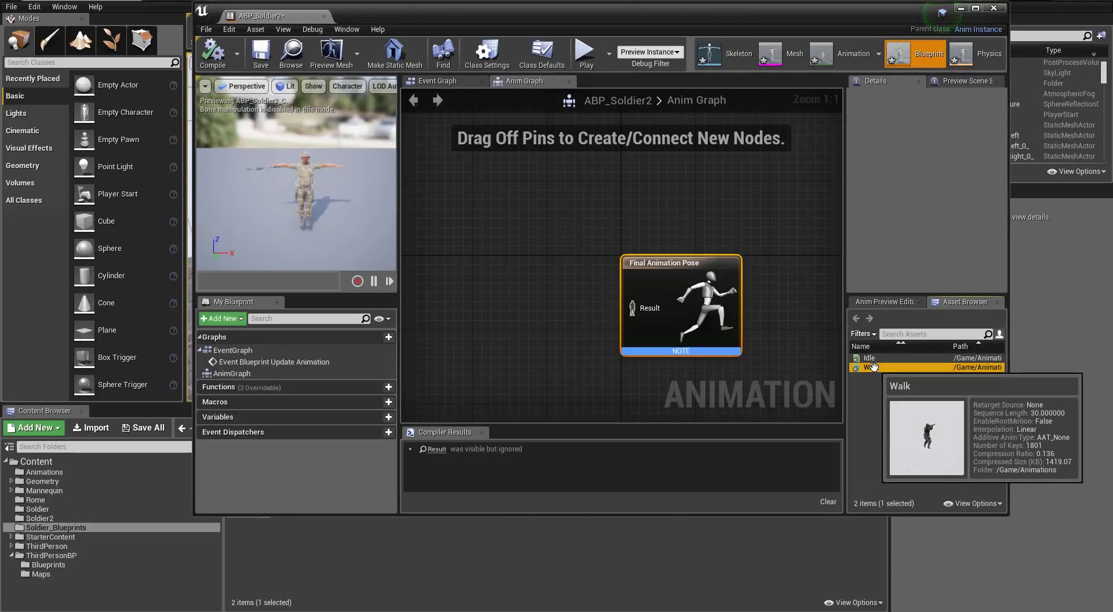
double_click(876, 361)
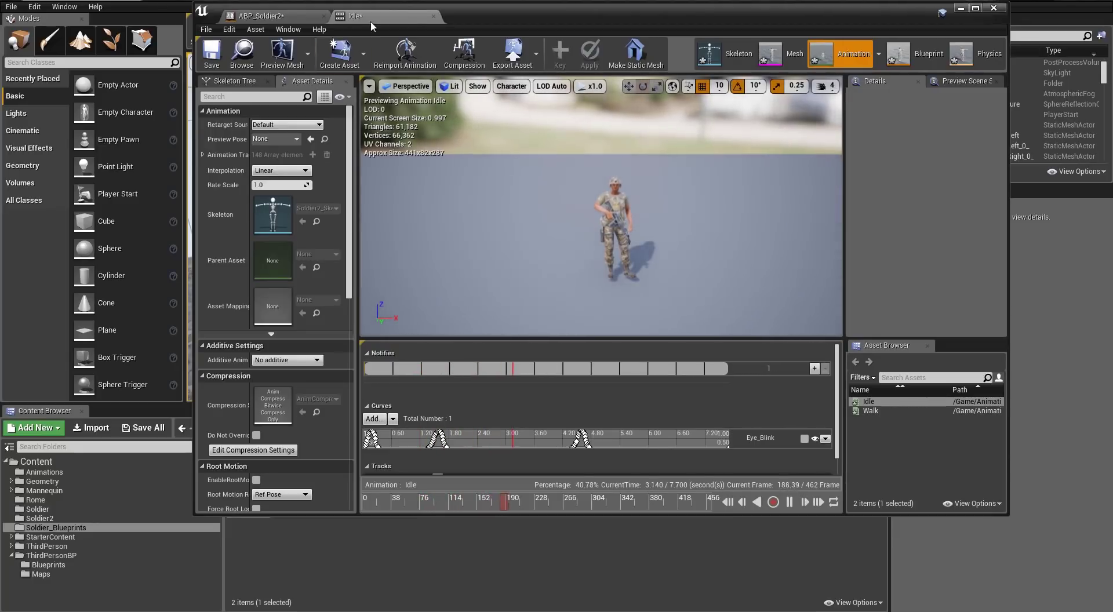
click(434, 16)
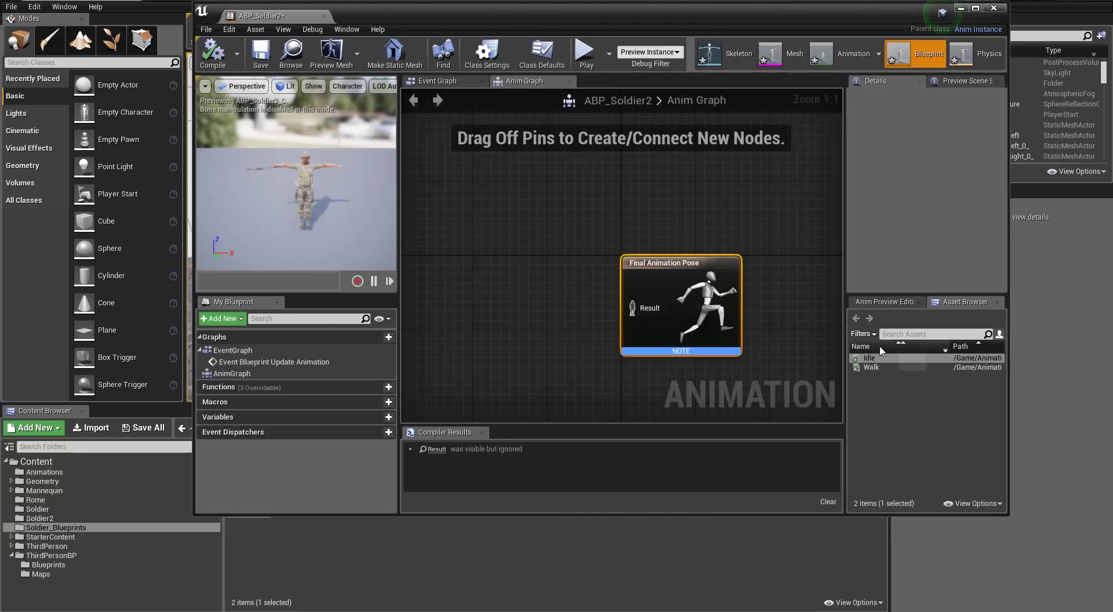
- Drop Idle into the Anim Graph, compile to preview it, then delete the Play Idle node
drag(869, 357, 636, 313)
click(213, 54)
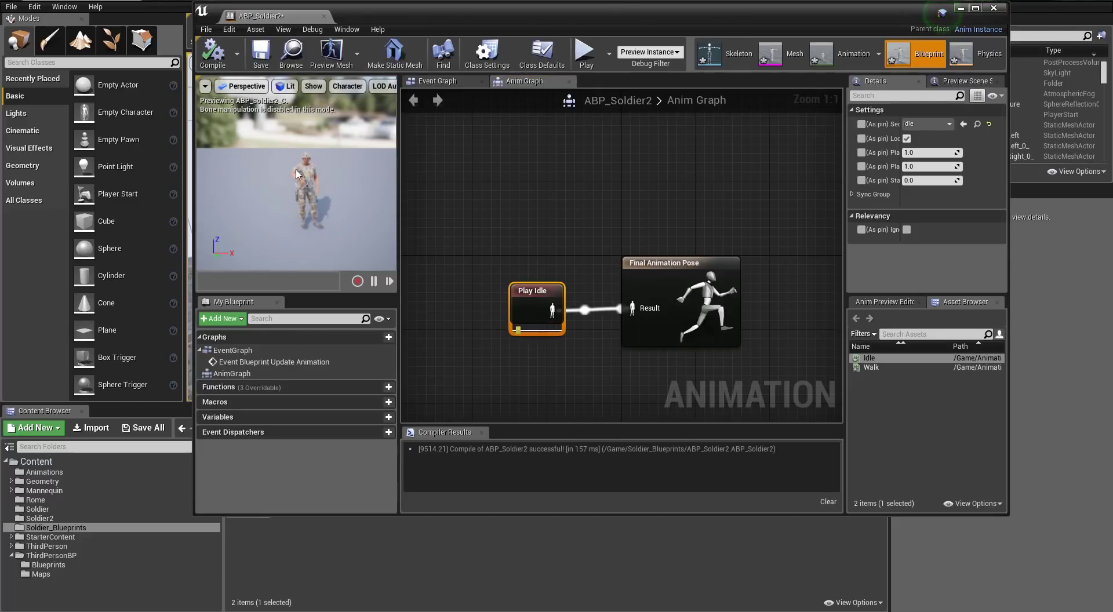
scroll(328, 231, up, 4)
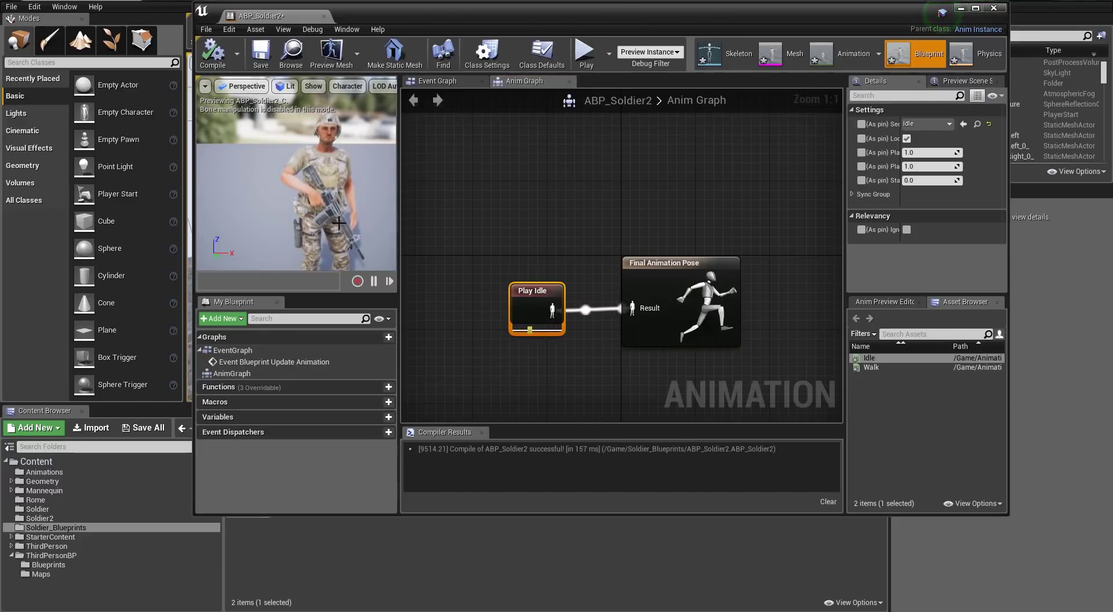
middle_drag(328, 231, 275, 192)
drag(275, 191, 261, 174)
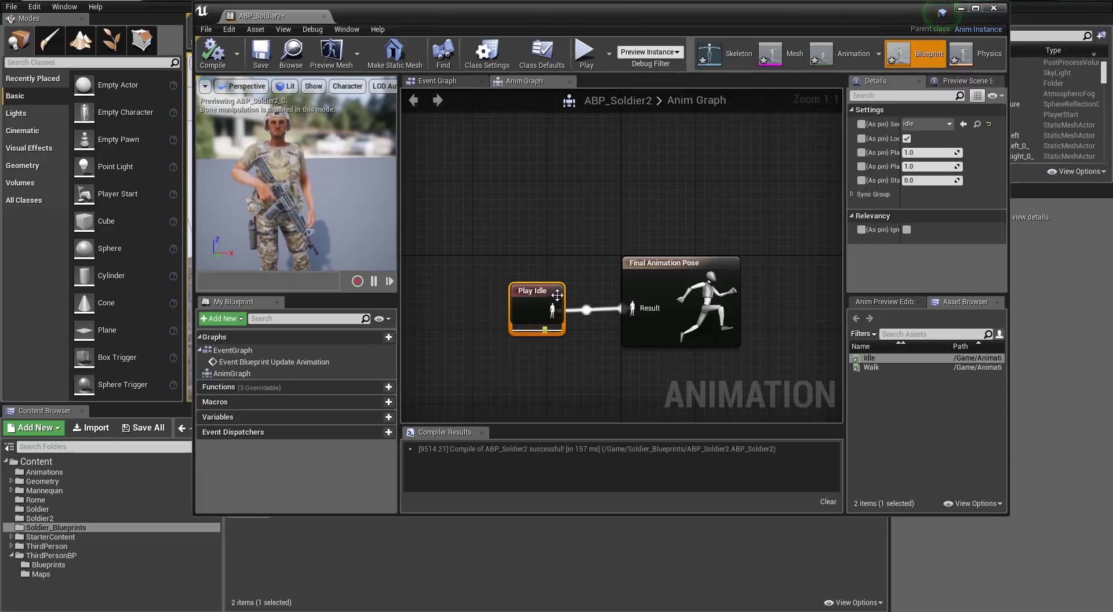
key(Delete)
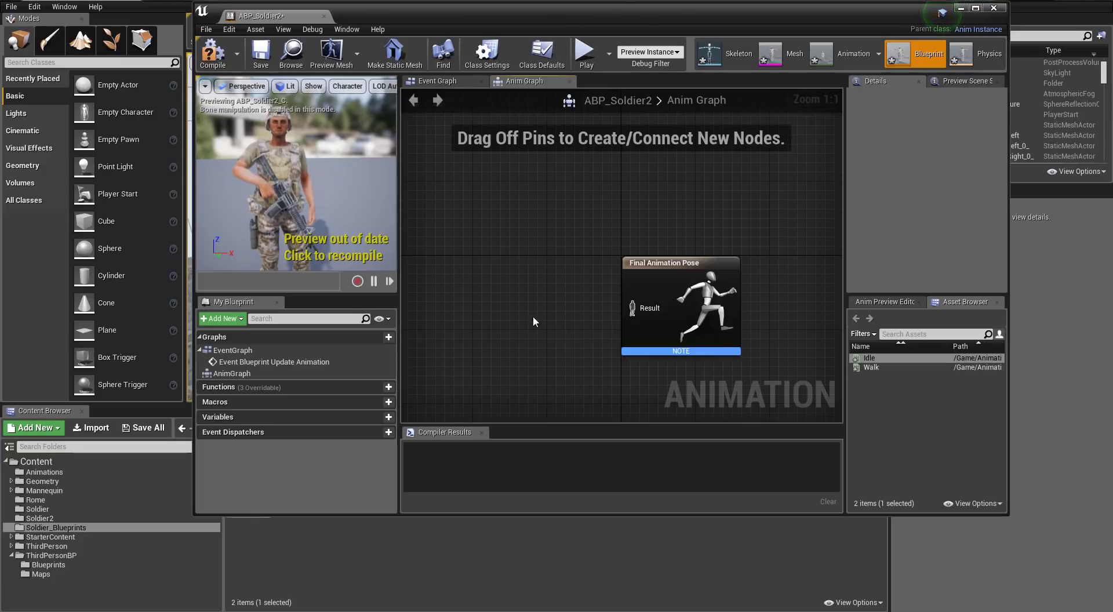
- Add a state machine left of Final Animation Pose, rename it Idle_Walk, and open it
right_click(517, 299)
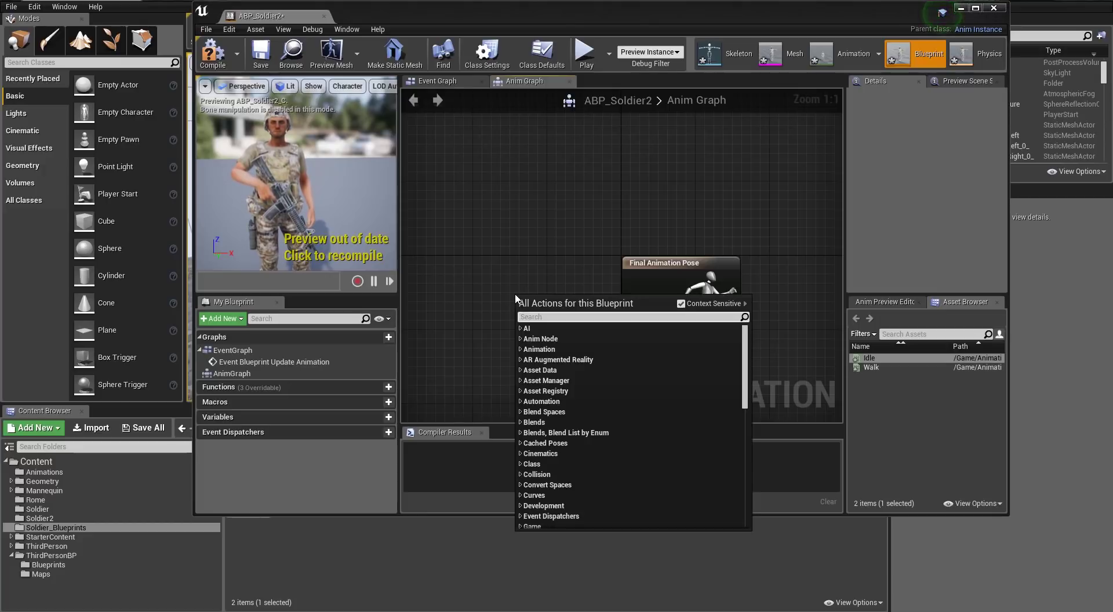
text(state)
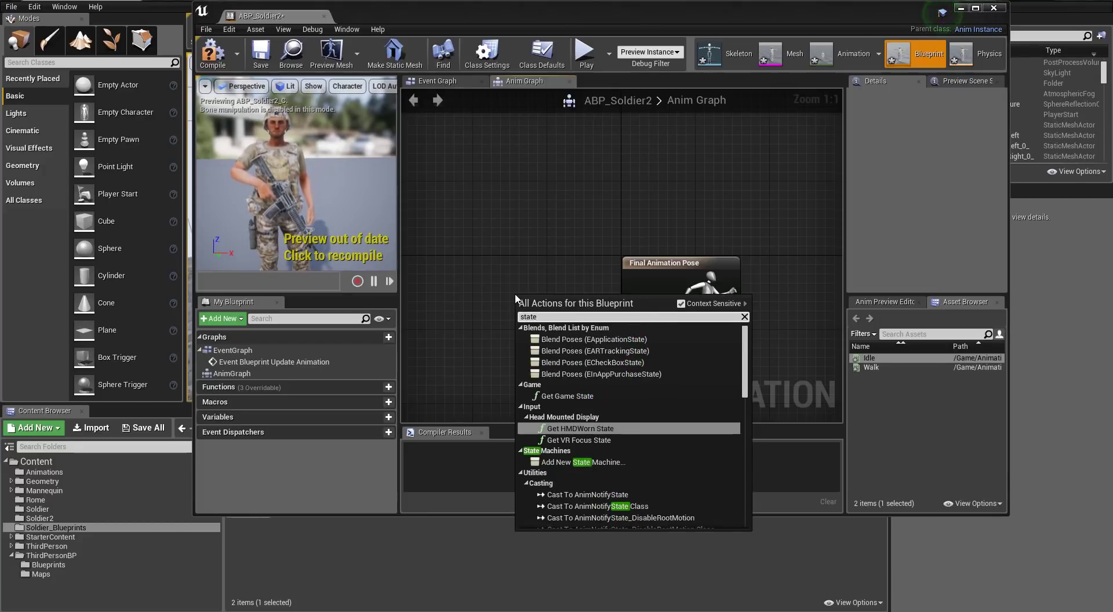
text( machin)
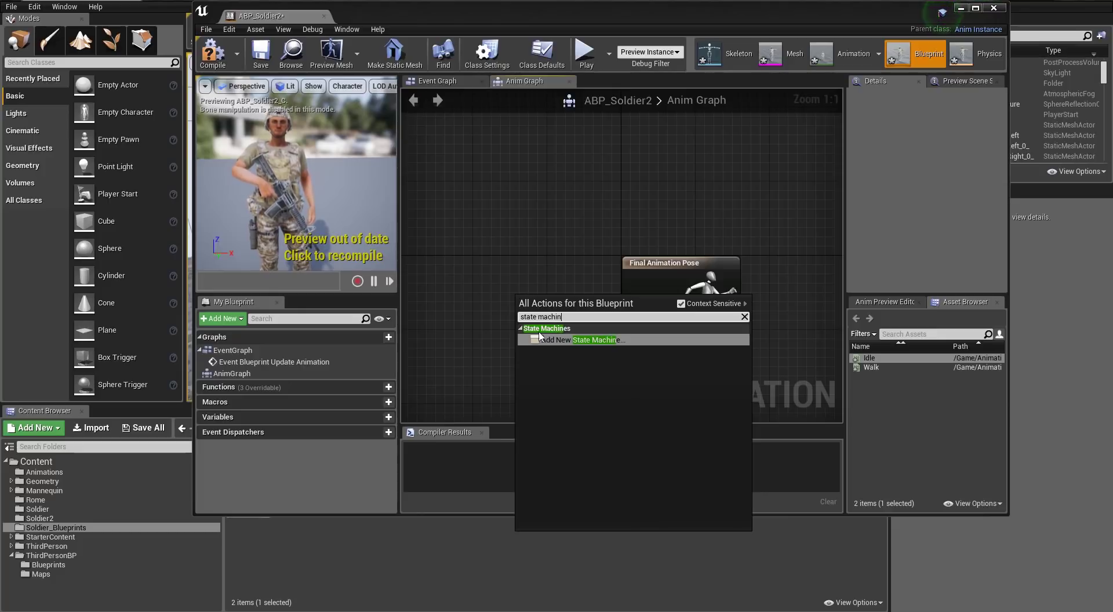
click(565, 340)
drag(576, 310, 637, 313)
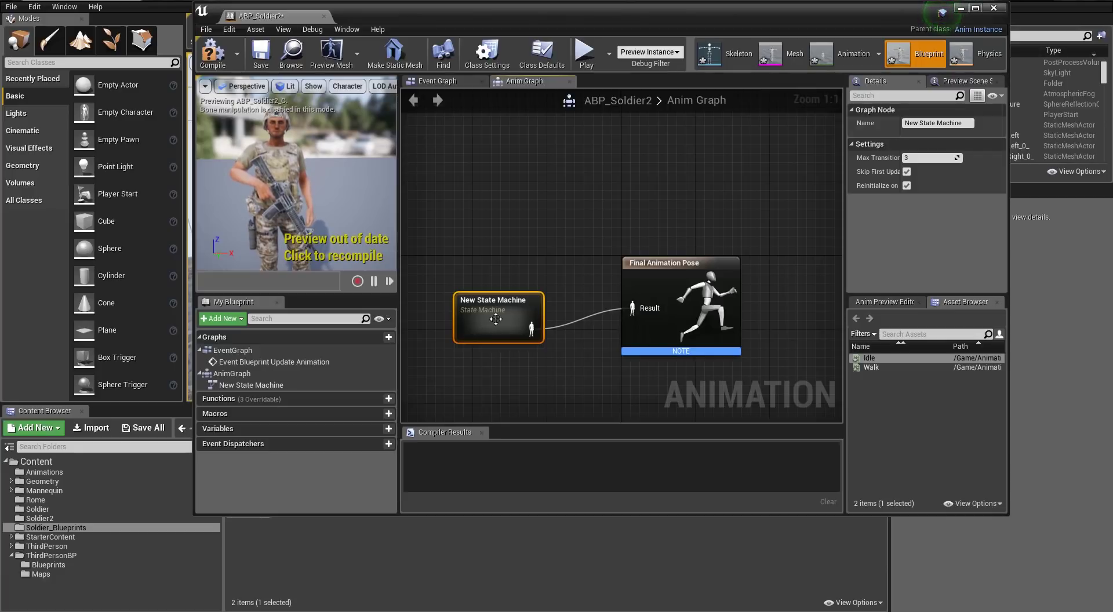
click(509, 301)
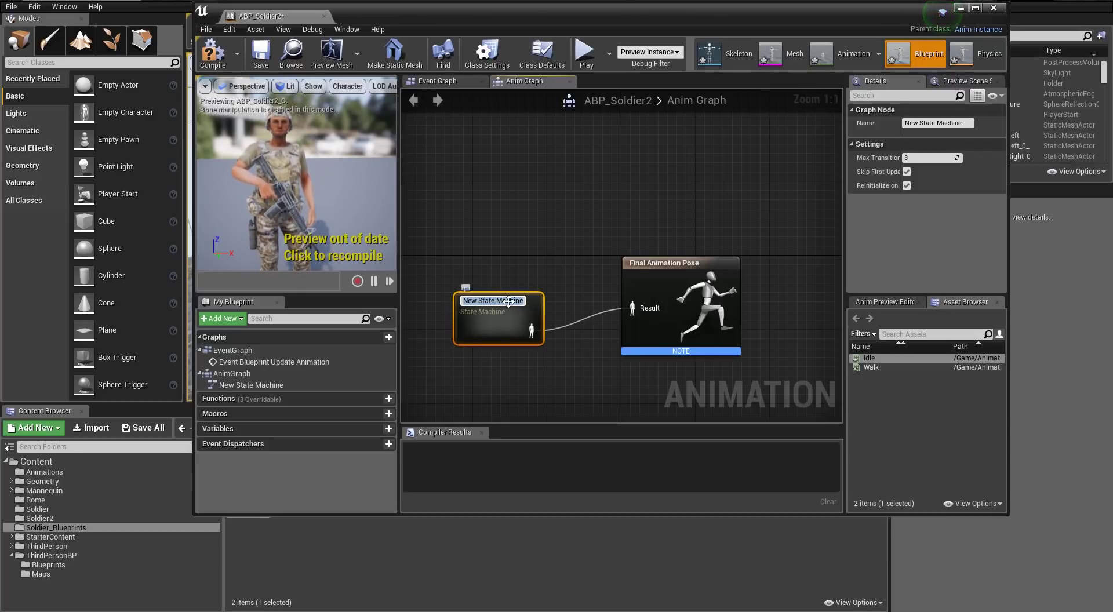
key(BackSpace)
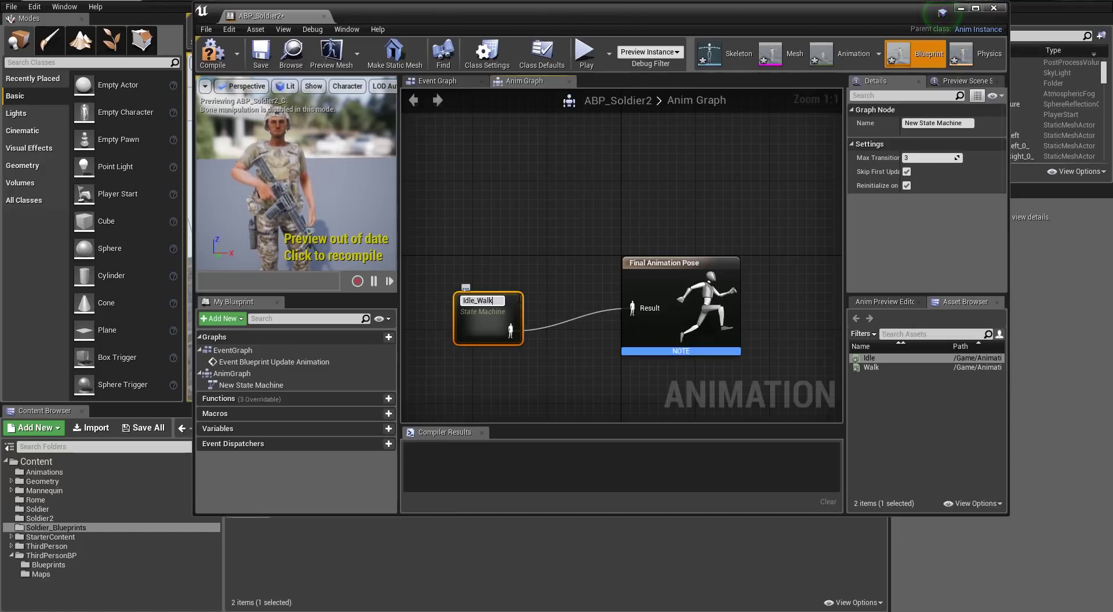
key(Return)
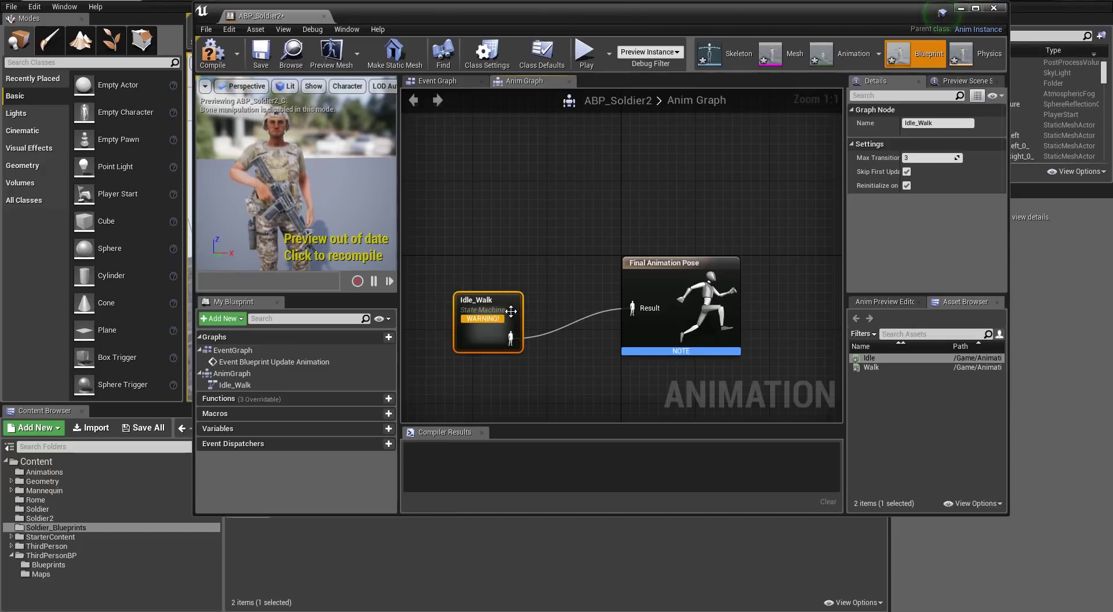
double_click(500, 304)
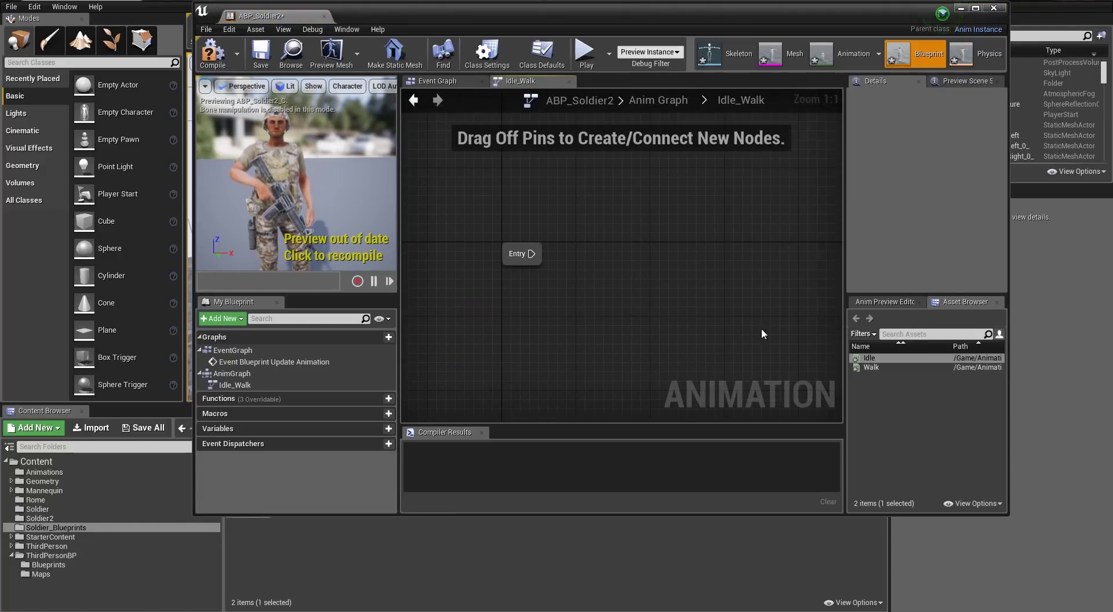
- Drop Idle and Walk in as states, Walk above Idle, and wire Entry to Idle
drag(873, 357, 655, 278)
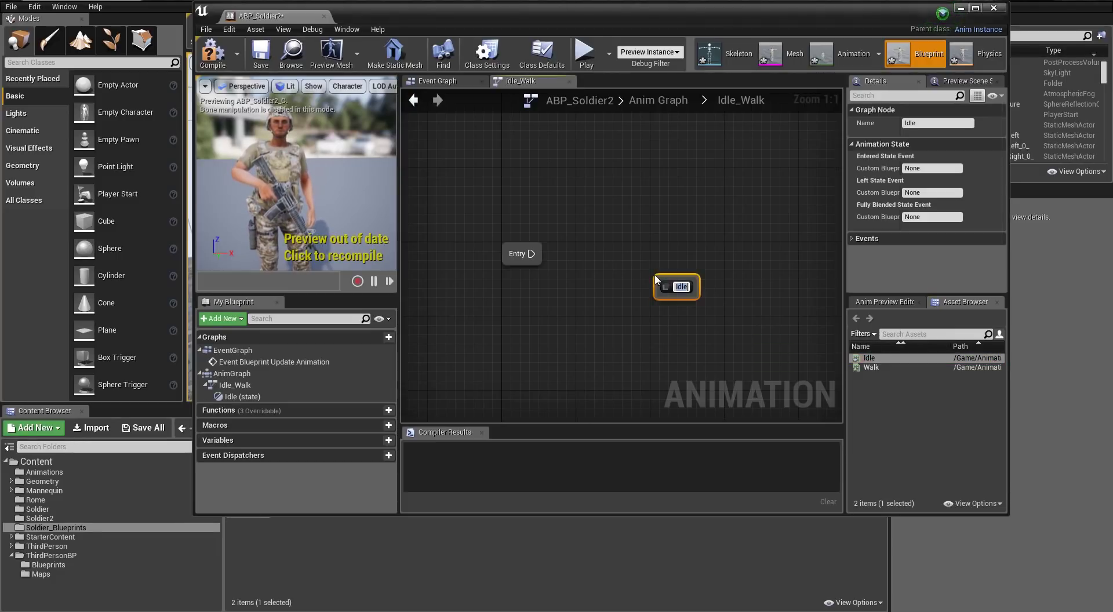
key(Return)
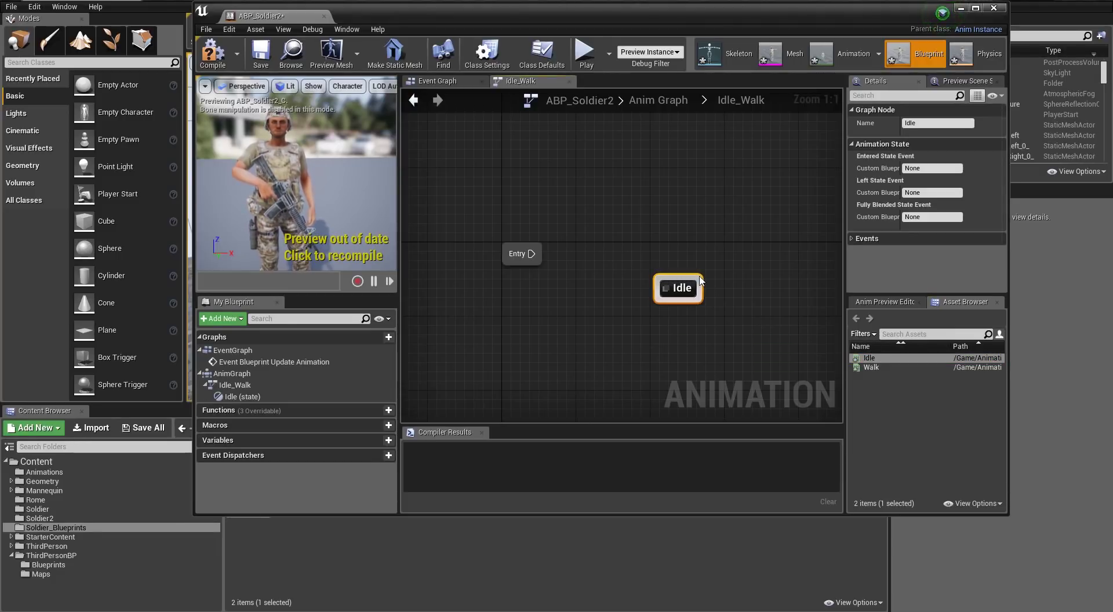
drag(876, 367, 717, 215)
click(749, 190)
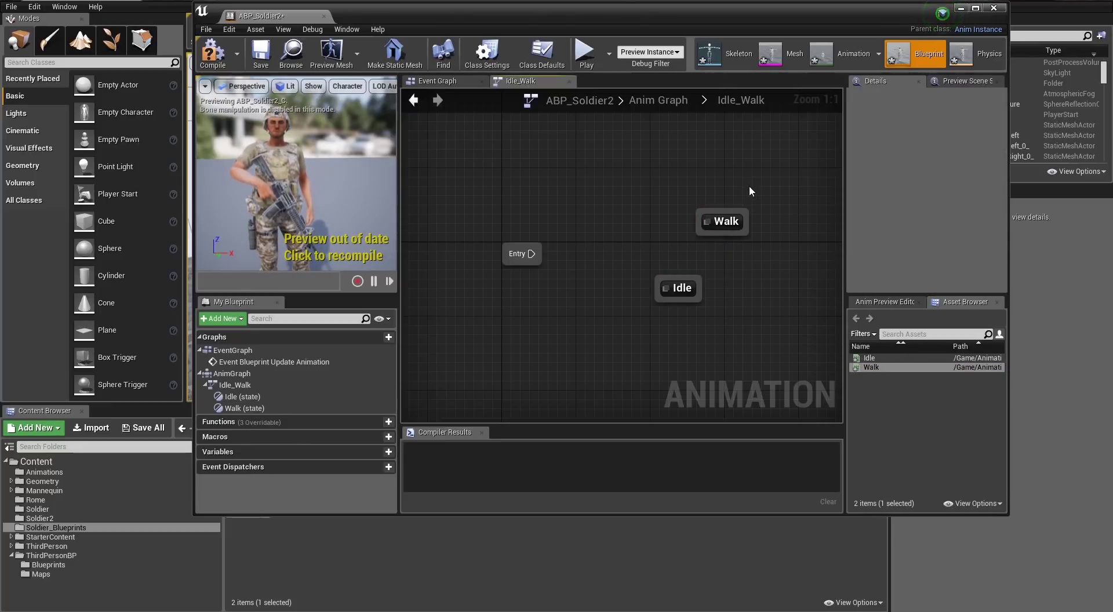
drag(730, 219, 689, 207)
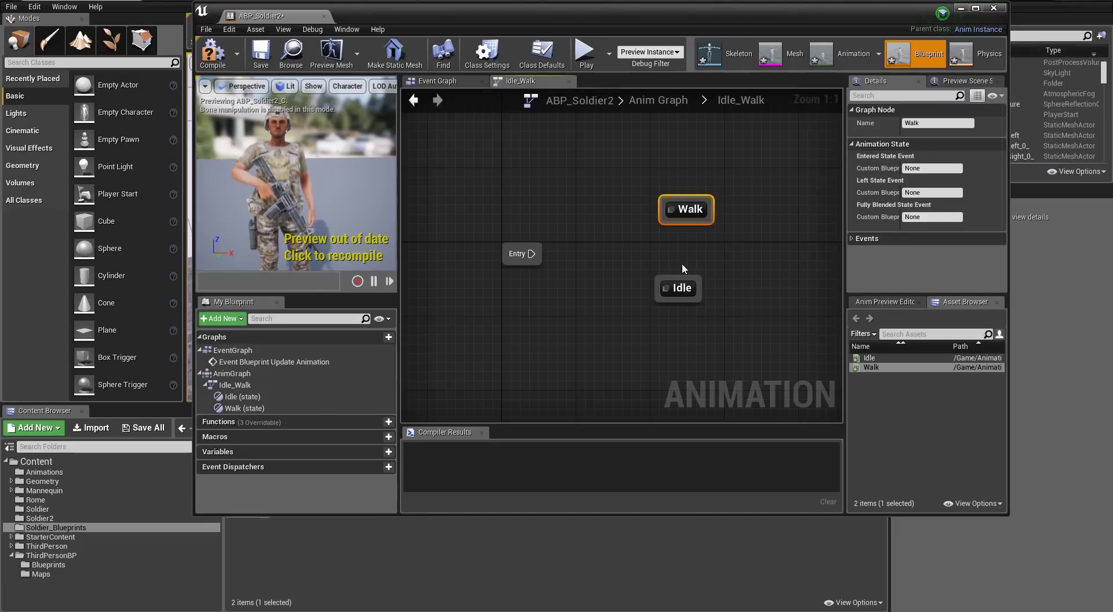
drag(529, 253, 663, 296)
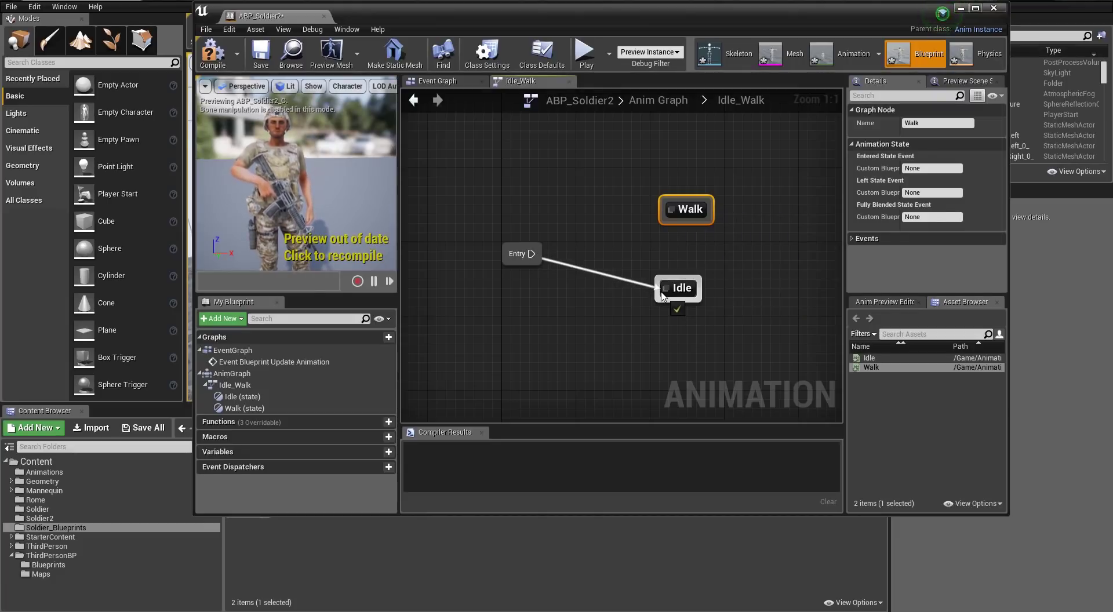